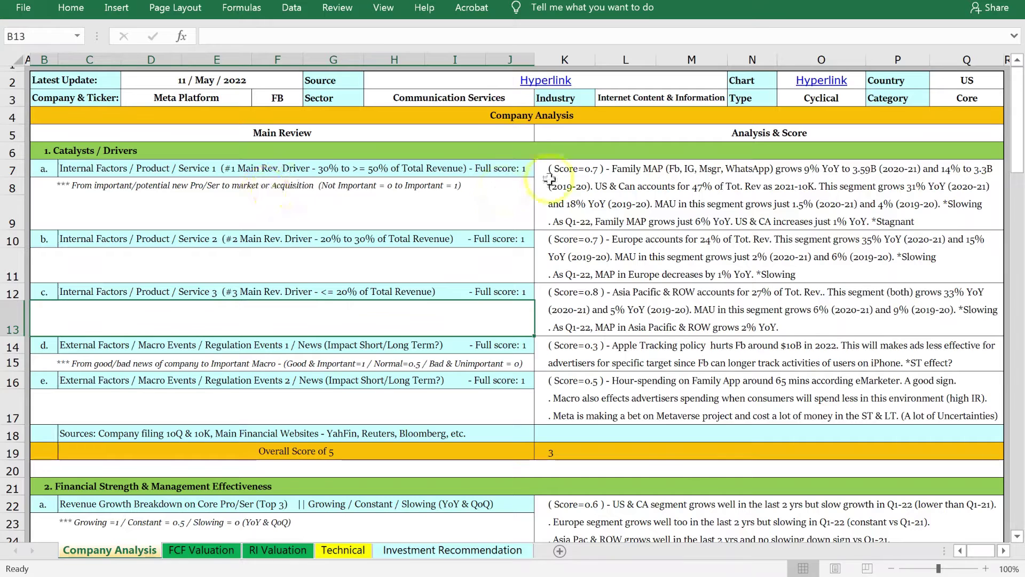
# Step: Review the analysis and score notes for Internal Factor 1, covering Family MAP and the US & Canada segment
pyautogui.click(582, 187)
pyautogui.click(649, 250)
pyautogui.click(653, 191)
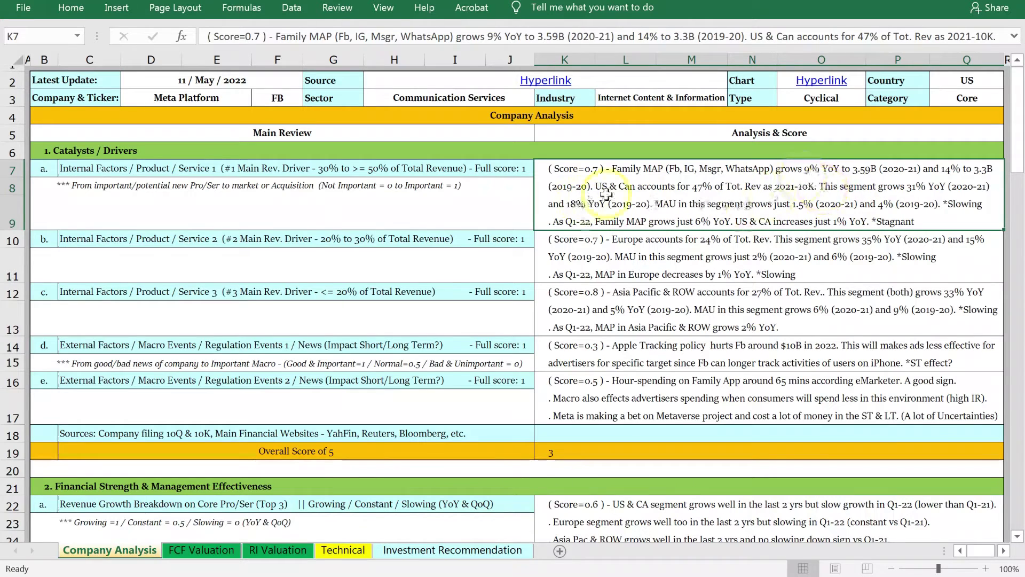
pyautogui.moveTo(644, 194); pyautogui.dragTo(632, 307)
pyautogui.click(636, 216)
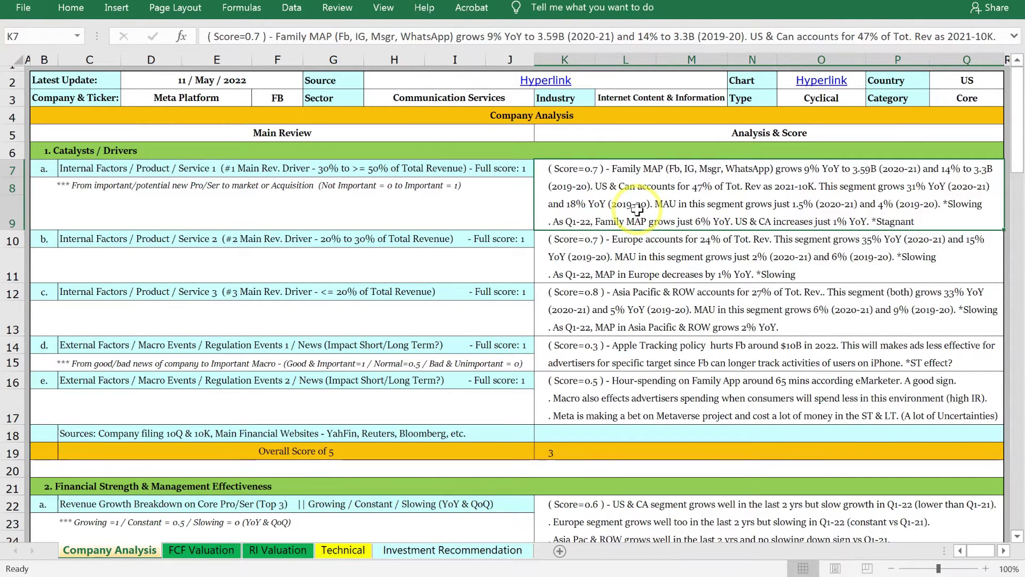
pyautogui.click(607, 298)
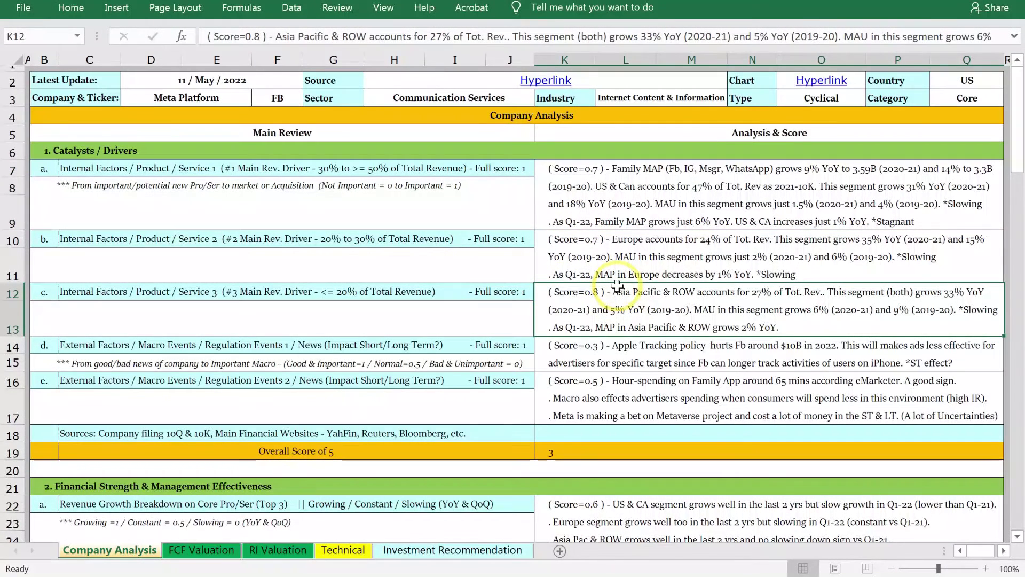
pyautogui.moveTo(628, 208); pyautogui.dragTo(619, 185)
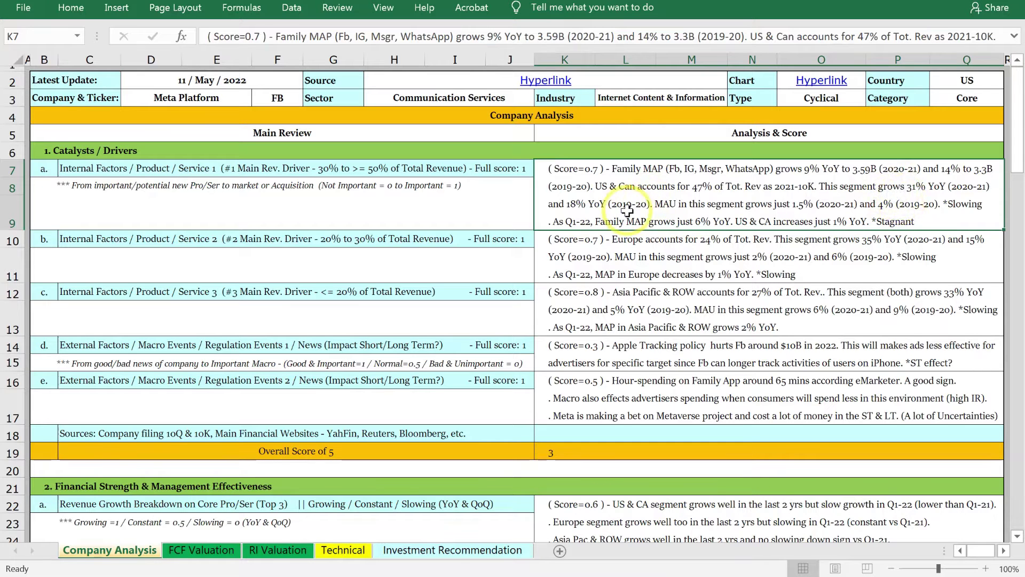
pyautogui.click(705, 261)
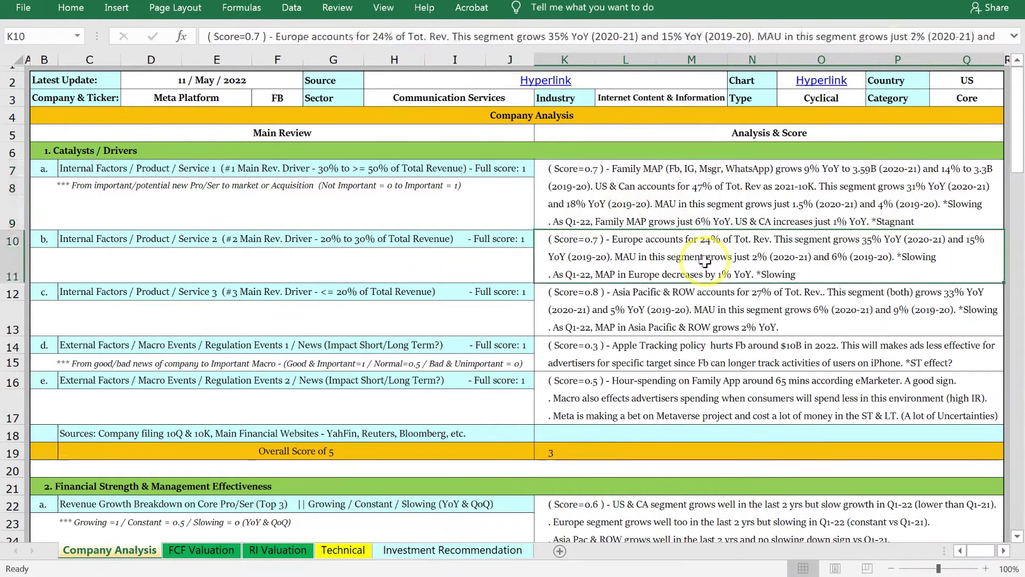
pyautogui.click(710, 206)
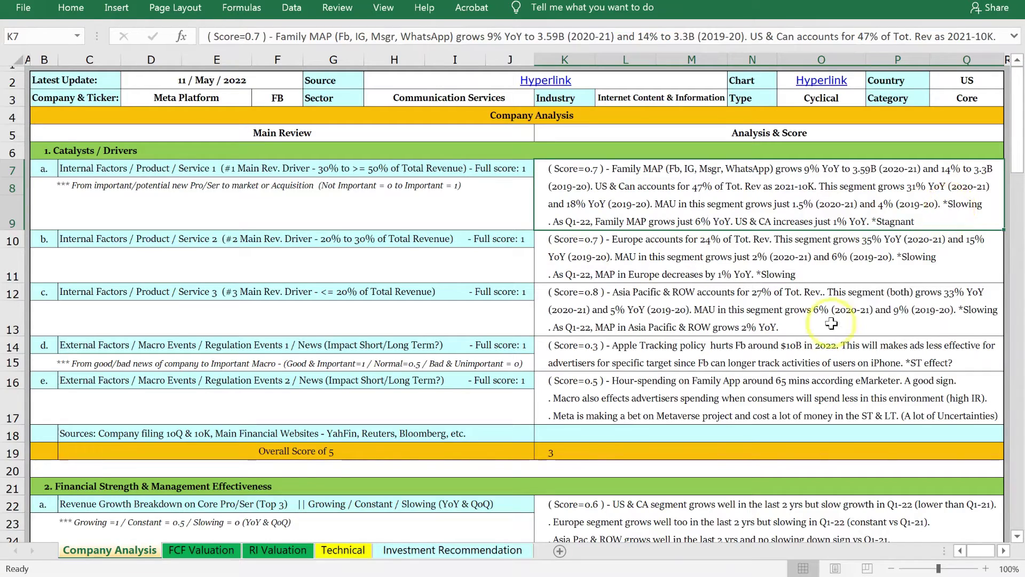
# Step: Read the Europe segment notes for Internal Factor 2 against the neighbouring US & Canada and Asia Pacific & ROW notes
pyautogui.click(798, 310)
pyautogui.click(729, 252)
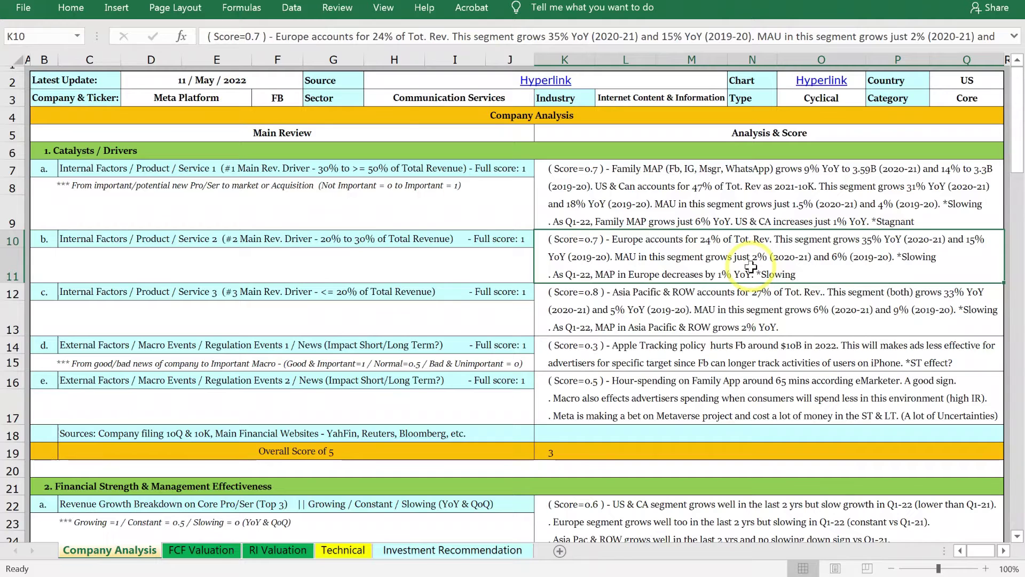
pyautogui.click(872, 181)
pyautogui.click(869, 245)
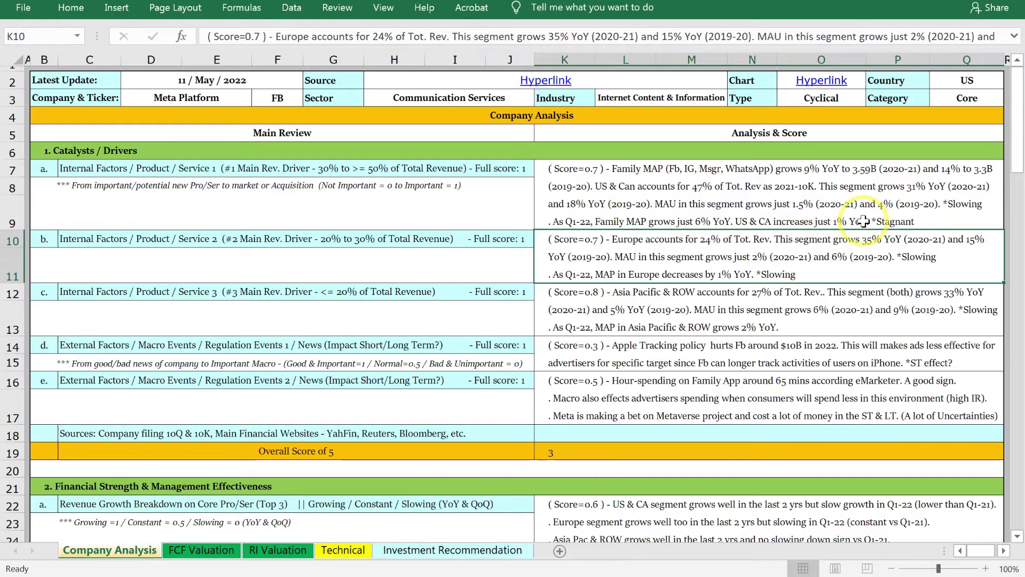
pyautogui.click(686, 295)
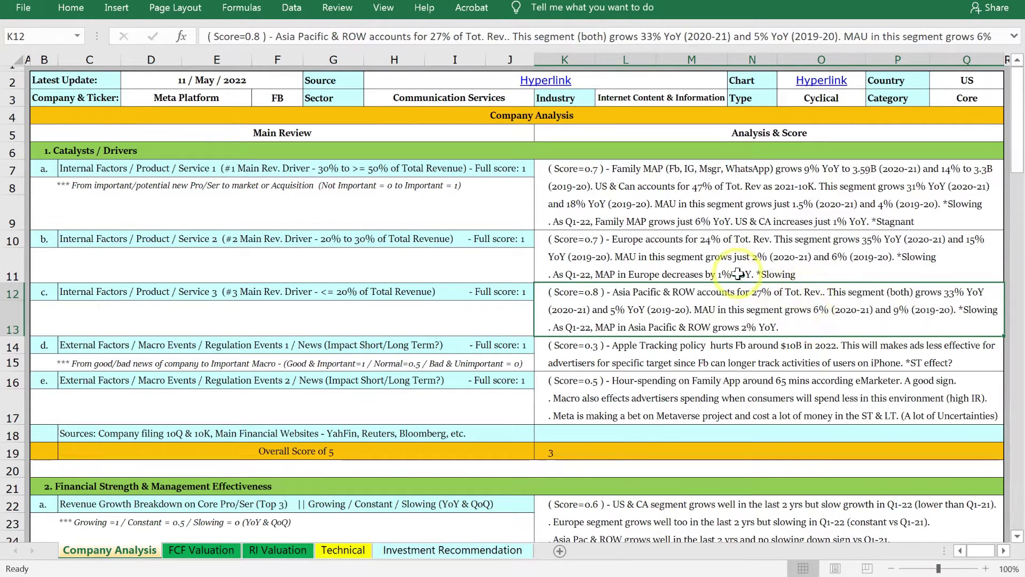
# Step: Compare the scores and user growth notes of the three regional revenue drivers in the Catalysts / Drivers section
pyautogui.click(572, 211)
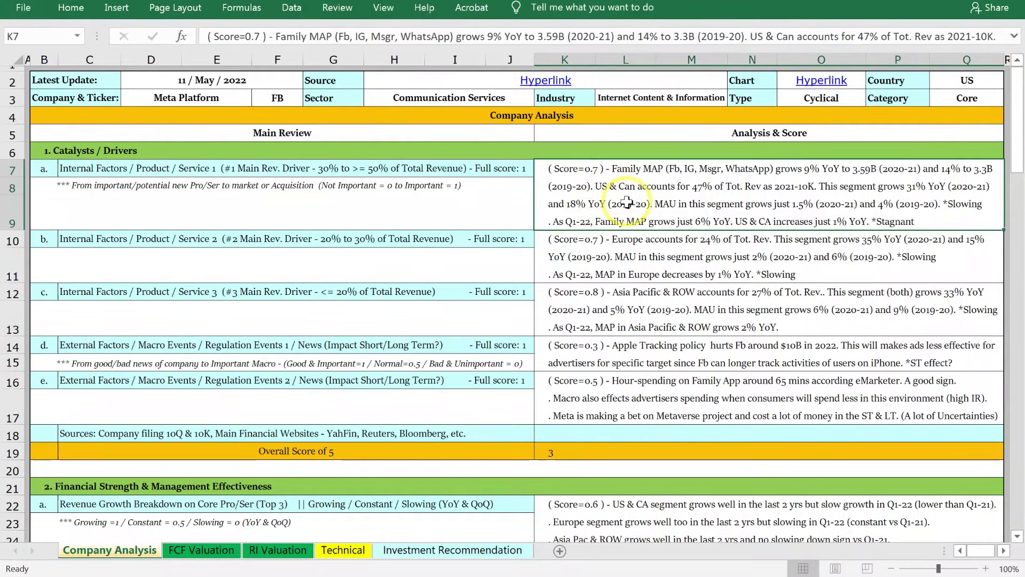
pyautogui.click(623, 243)
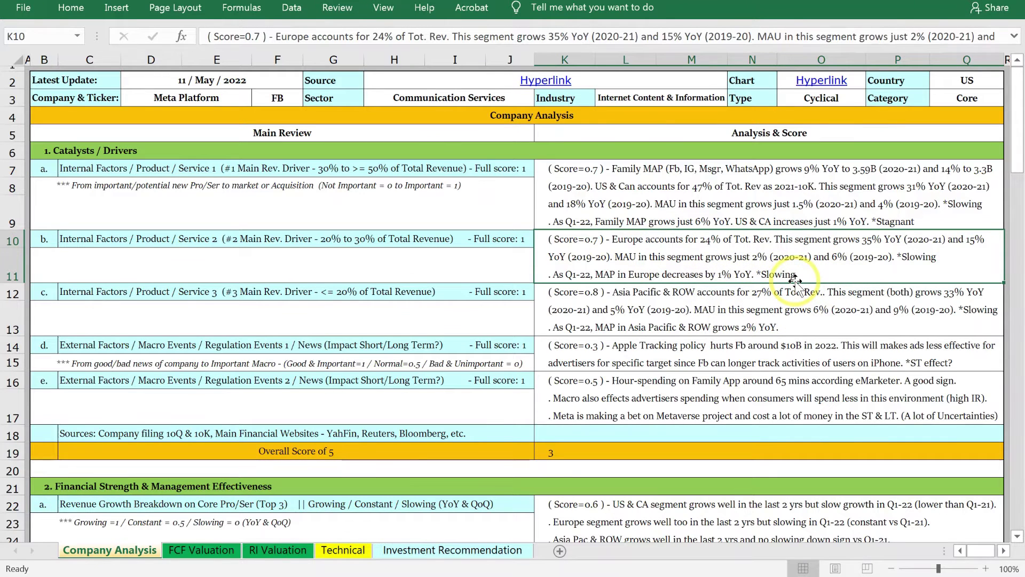
pyautogui.click(862, 196)
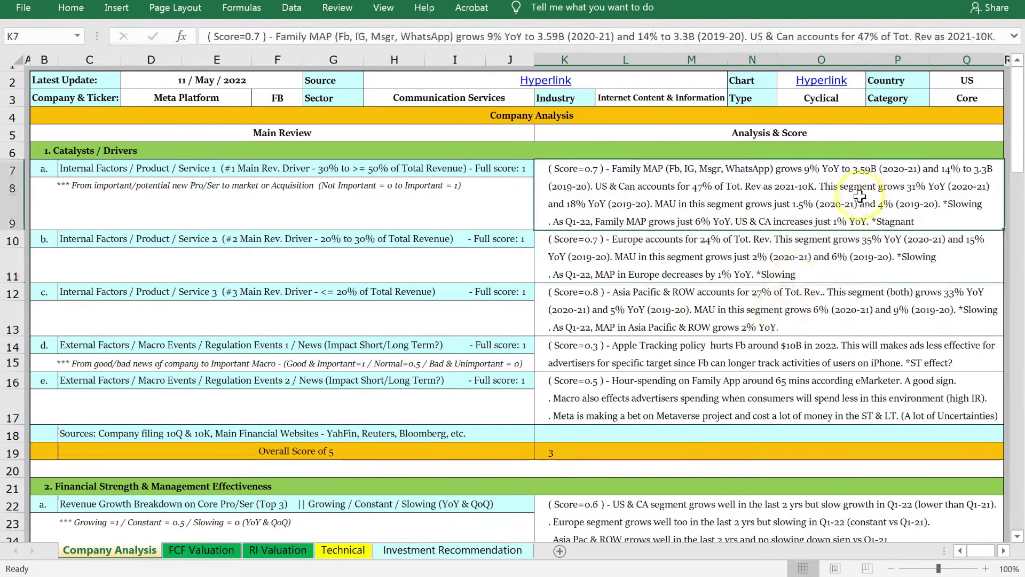
pyautogui.click(785, 257)
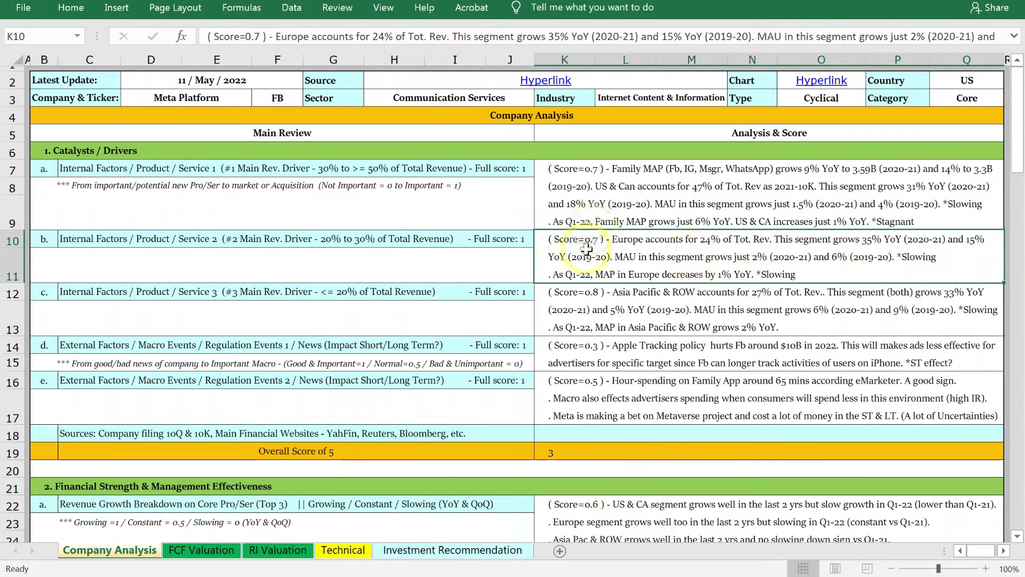
pyautogui.click(775, 289)
pyautogui.click(620, 243)
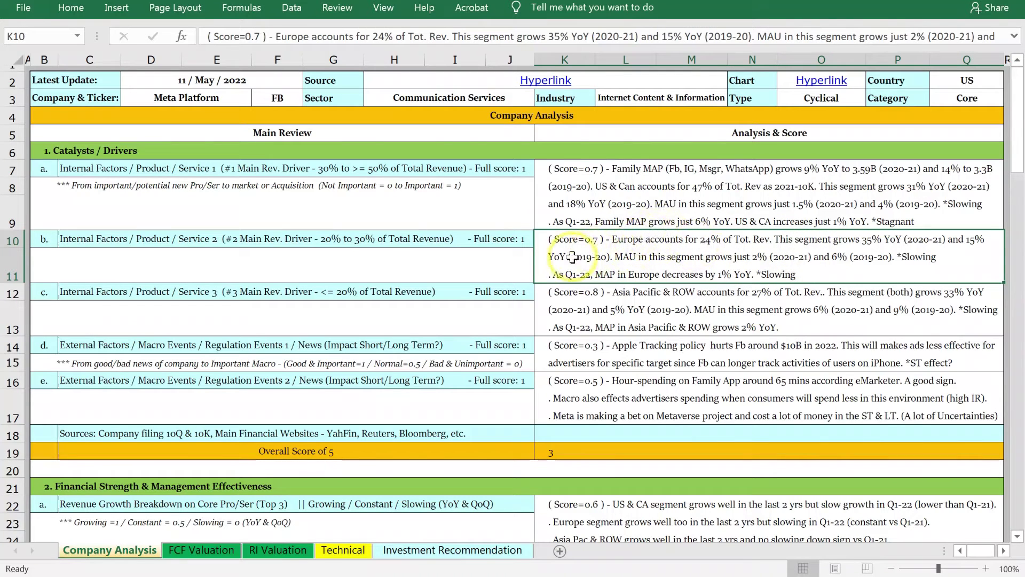
pyautogui.click(737, 295)
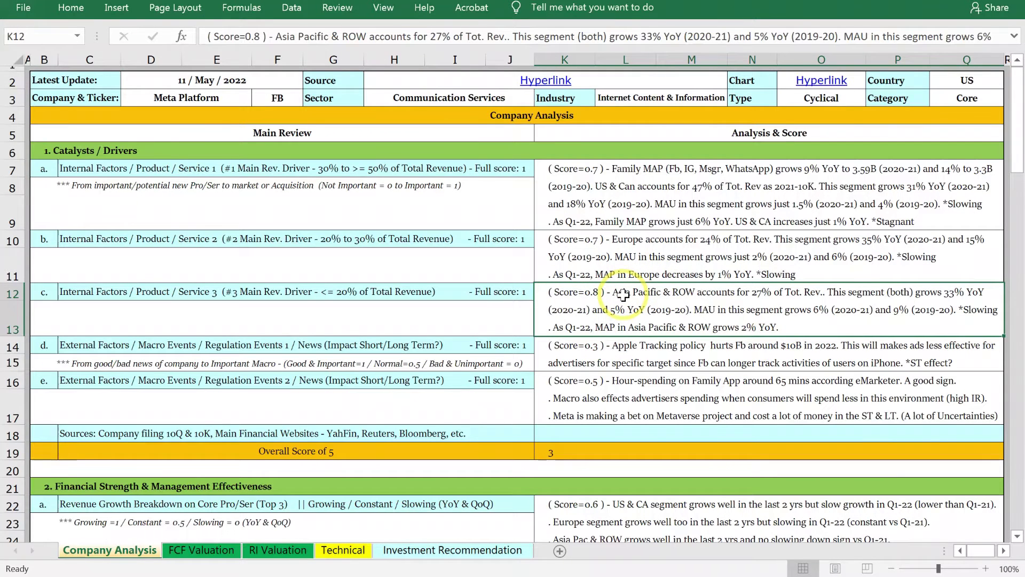
pyautogui.click(635, 176)
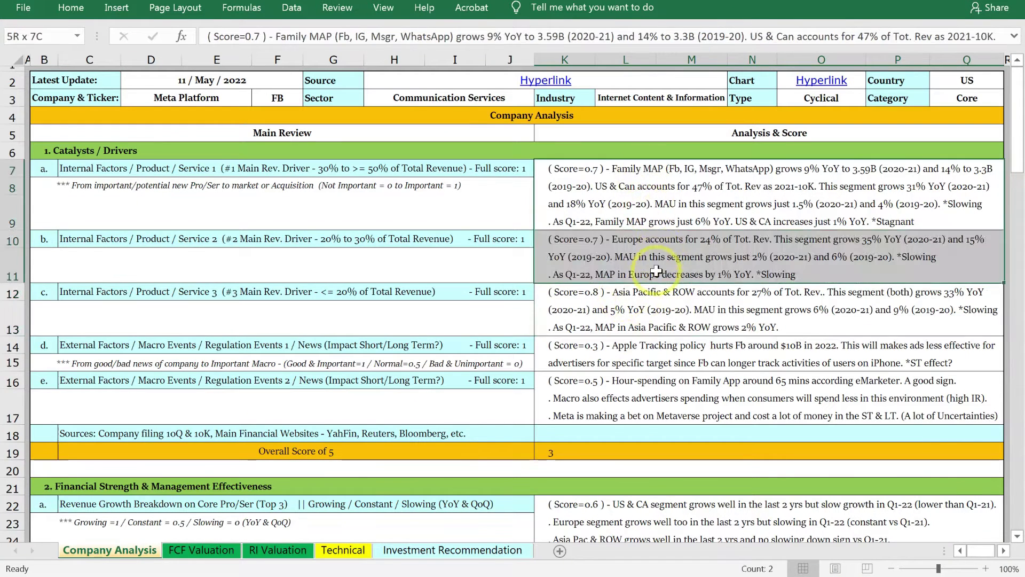
# Step: Switch to the Meta 10Q - Q12022 PDF in Acrobat and examine the worldwide Monthly Active People chart on page 31
pyautogui.moveTo(416, 571)
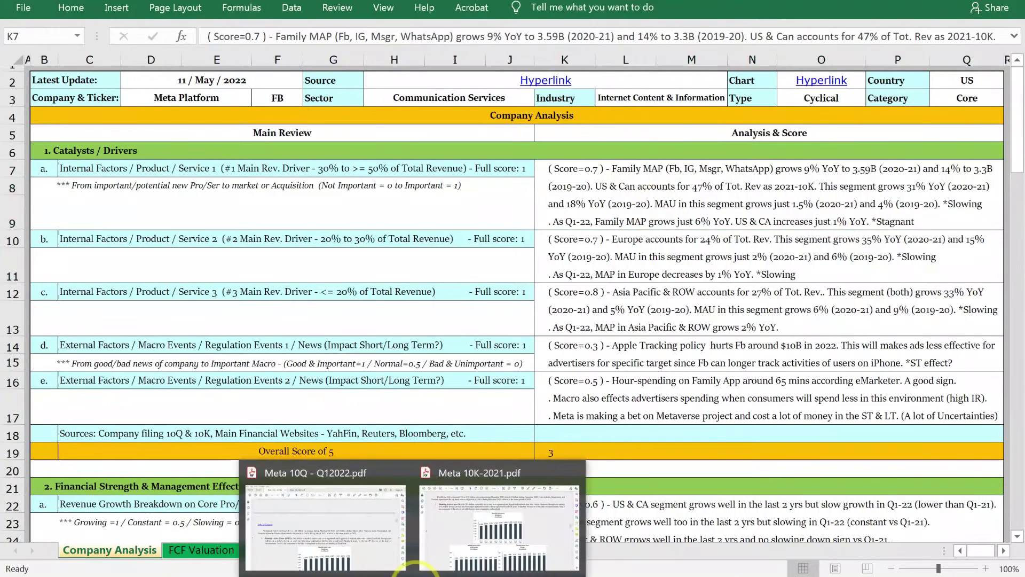
pyautogui.click(369, 532)
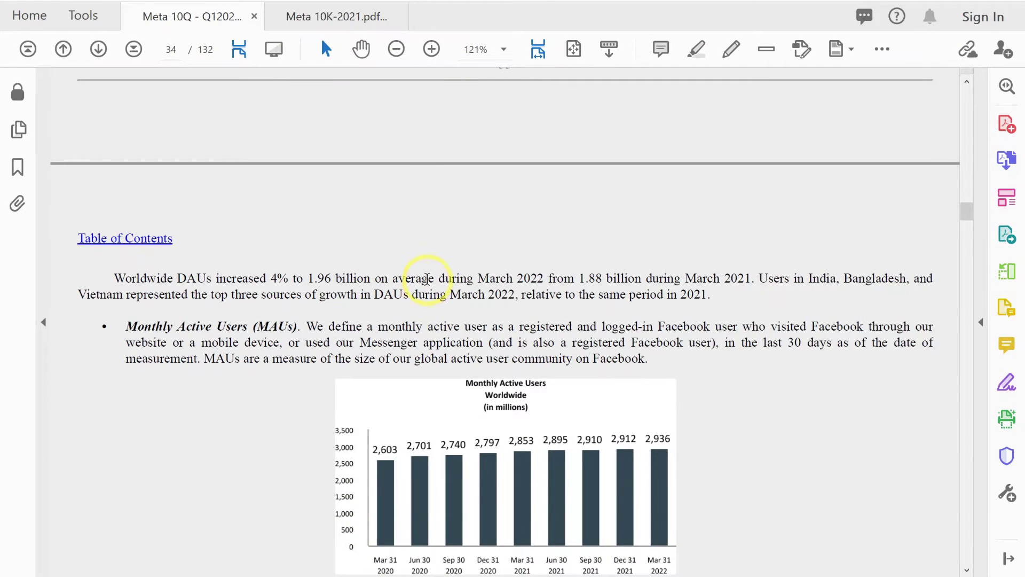
pyautogui.scroll(-3, 422, 278)
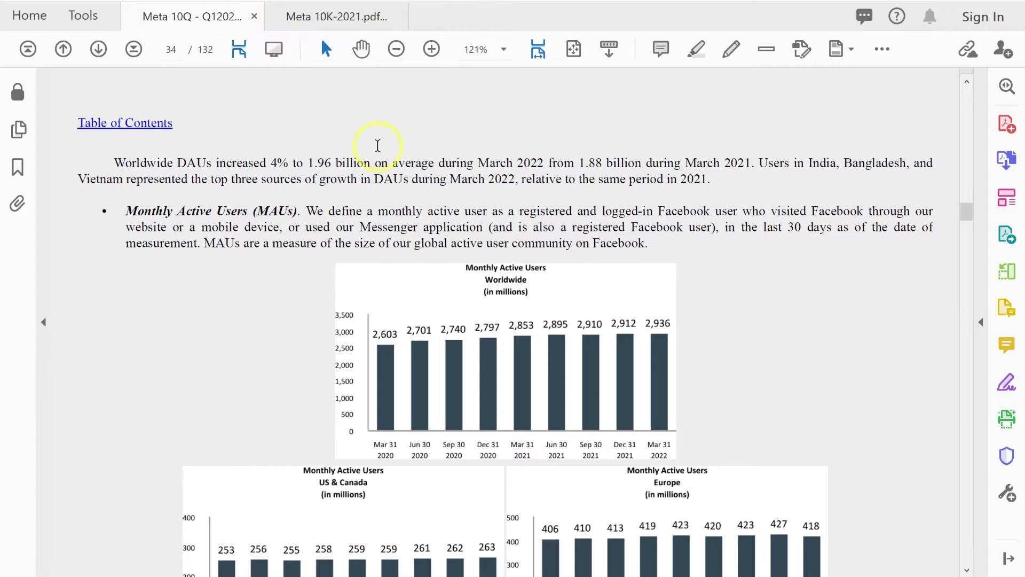
pyautogui.scroll(-2, 366, 198)
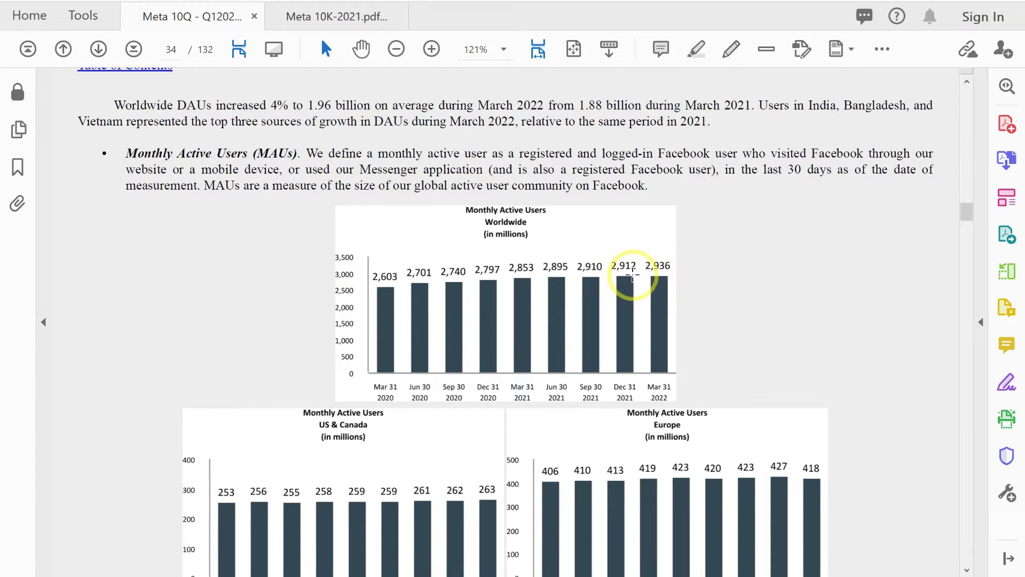
pyautogui.scroll(15, 633, 275)
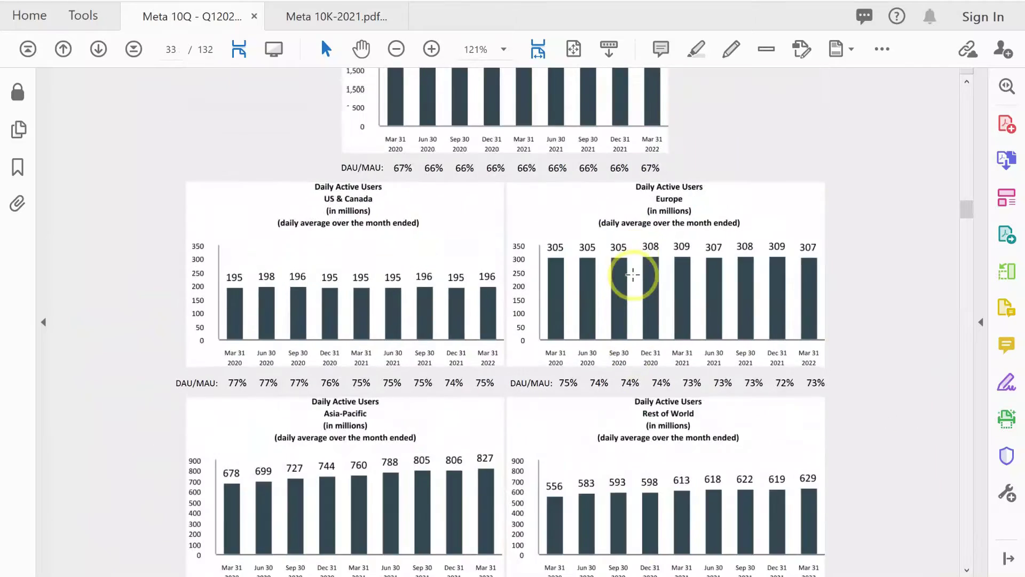
pyautogui.scroll(15, 633, 275)
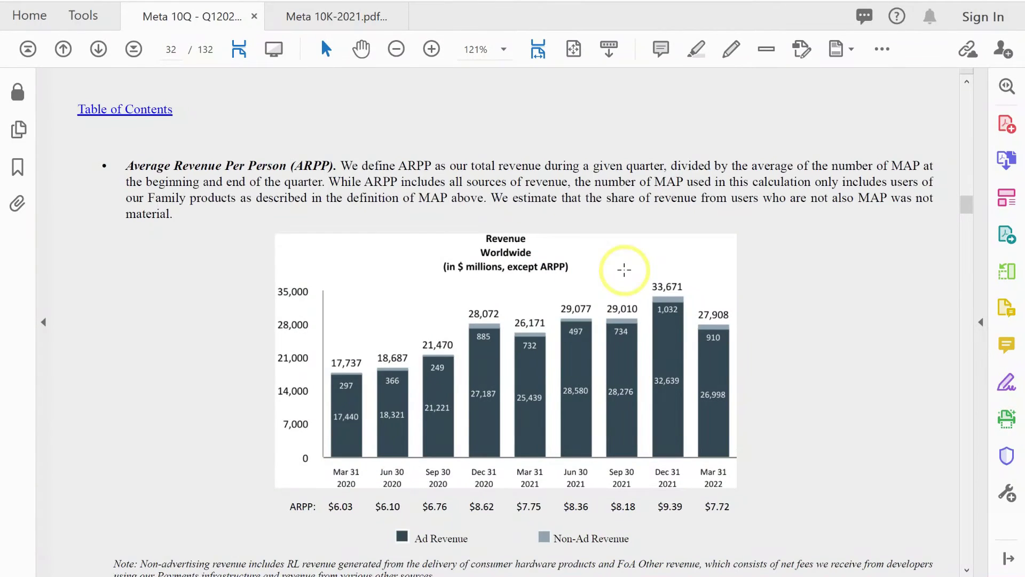
pyautogui.scroll(10, 624, 269)
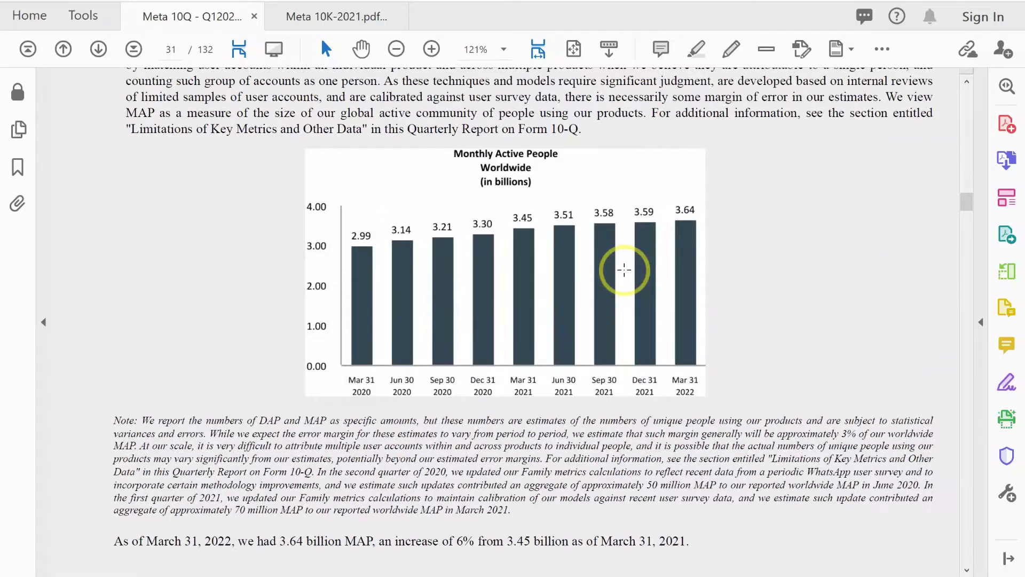
pyautogui.scroll(3, 625, 270)
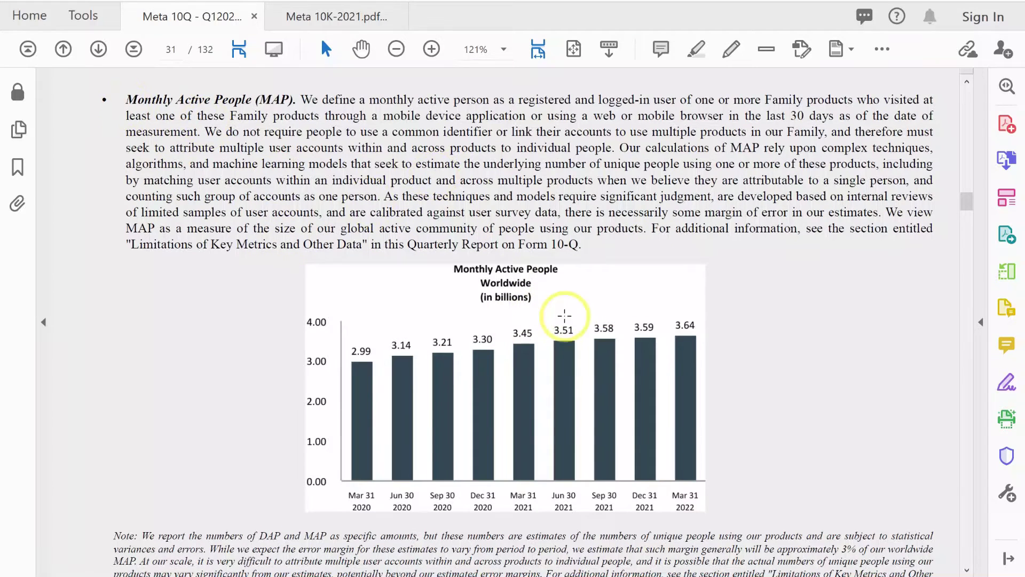
pyautogui.scroll(2, 365, 283)
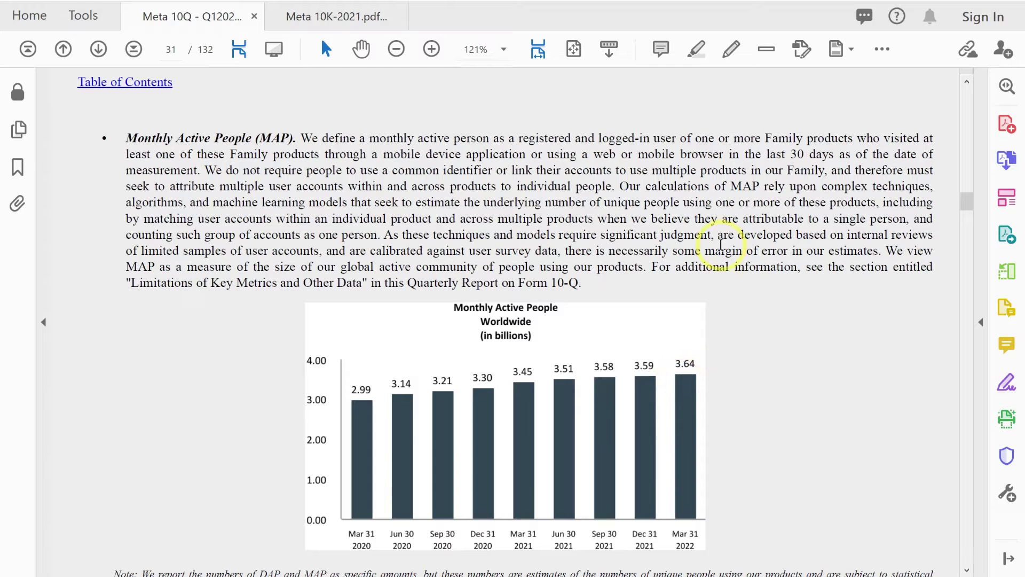
# Step: Examine the worldwide and regional Monthly Active Users charts on page 34 of the 10Q
pyautogui.scroll(-3, 735, 263)
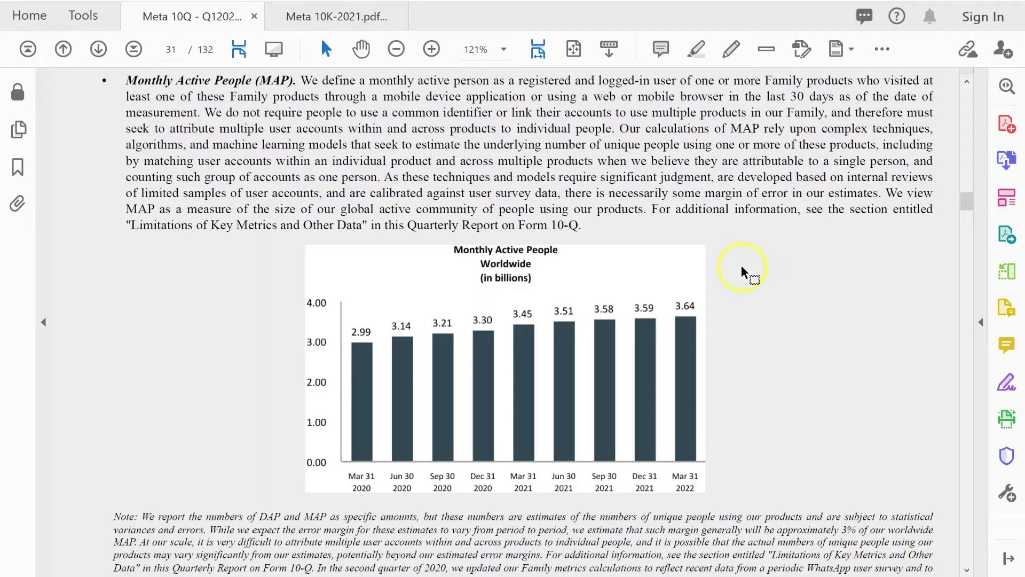
pyautogui.scroll(-15, 735, 275)
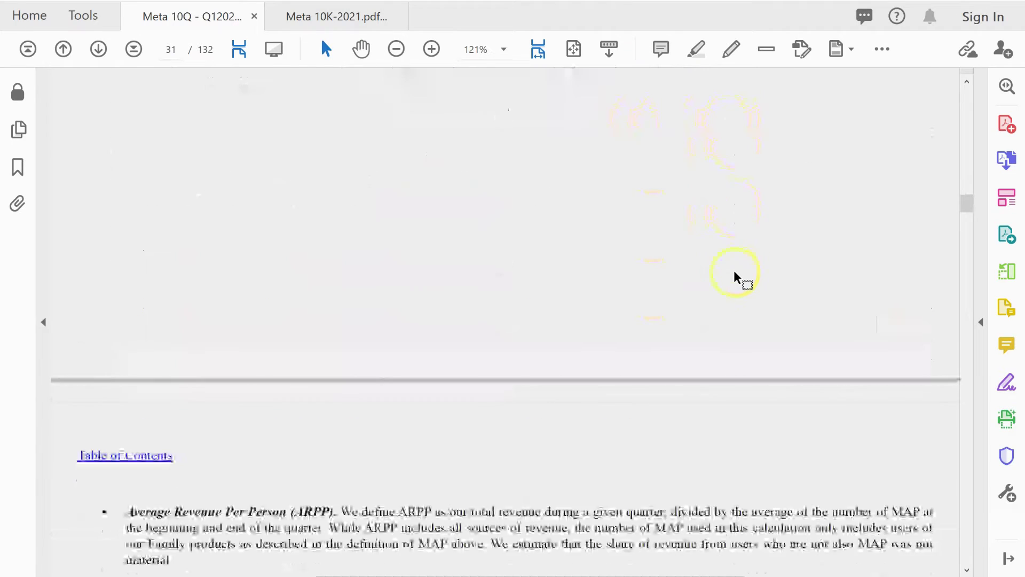
pyautogui.scroll(-15, 734, 274)
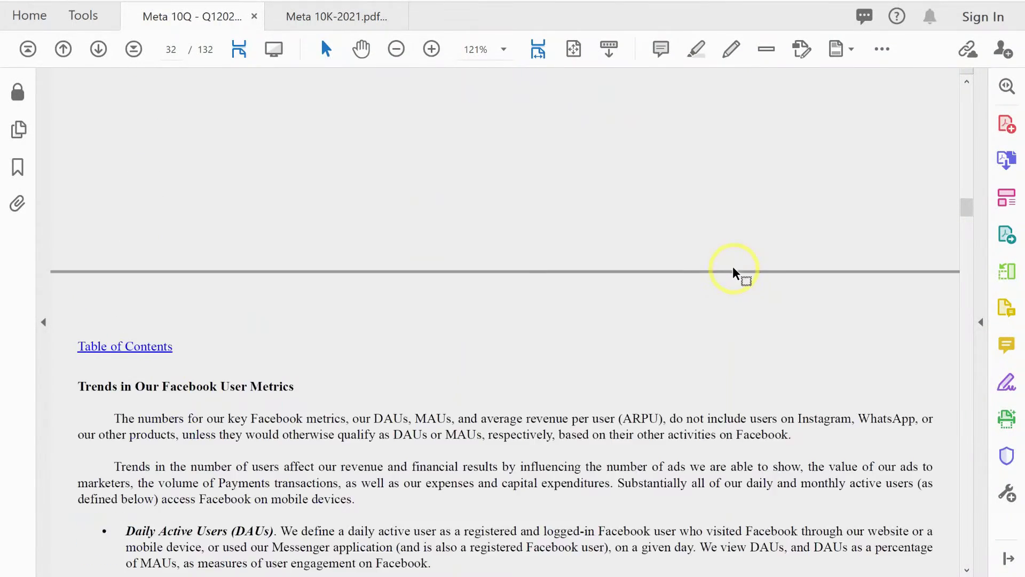
pyautogui.scroll(-5, 735, 273)
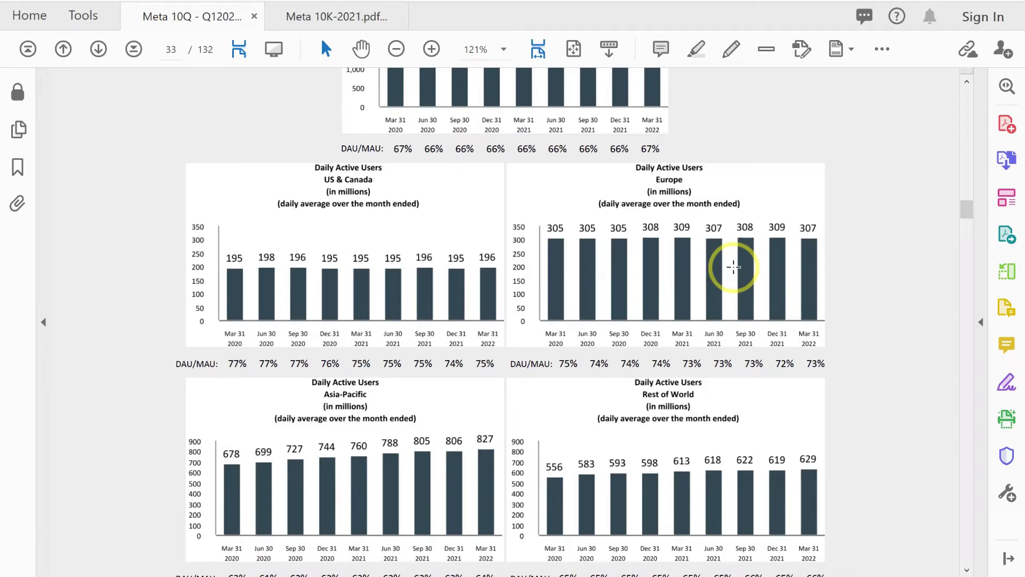
pyautogui.scroll(-10, 734, 267)
pyautogui.scroll(-5, 734, 267)
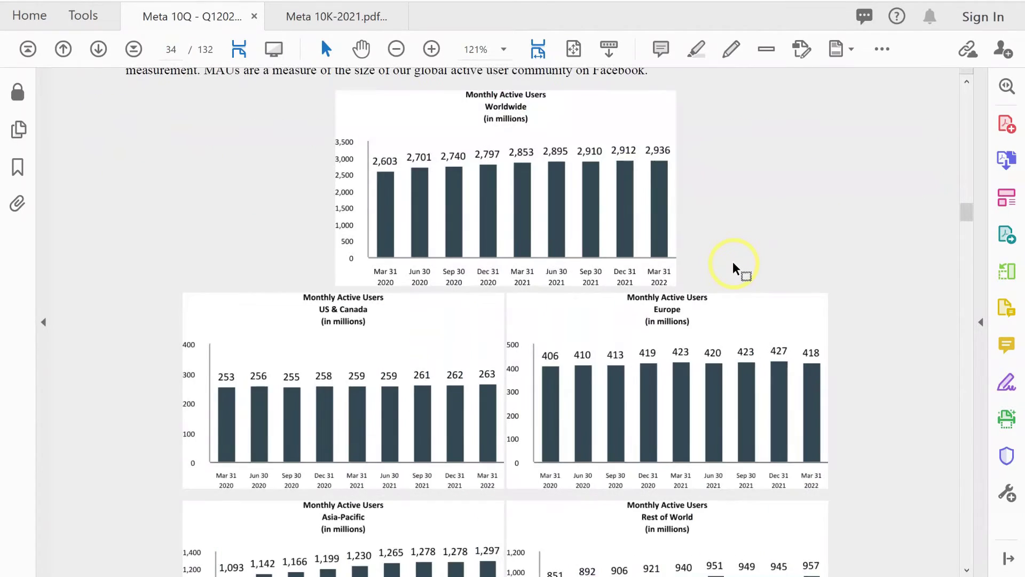
pyautogui.scroll(2, 734, 268)
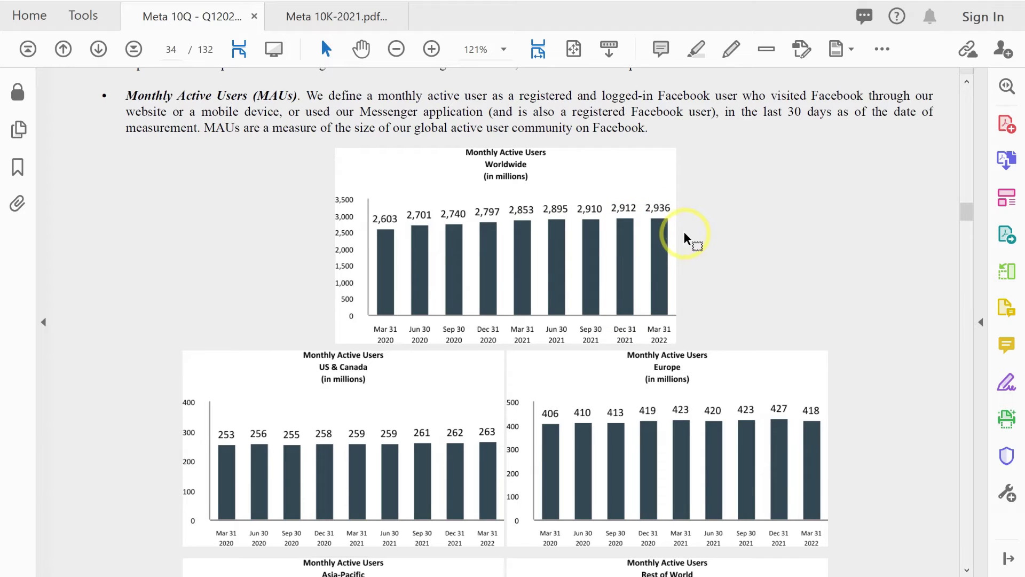
pyautogui.scroll(-5, 694, 238)
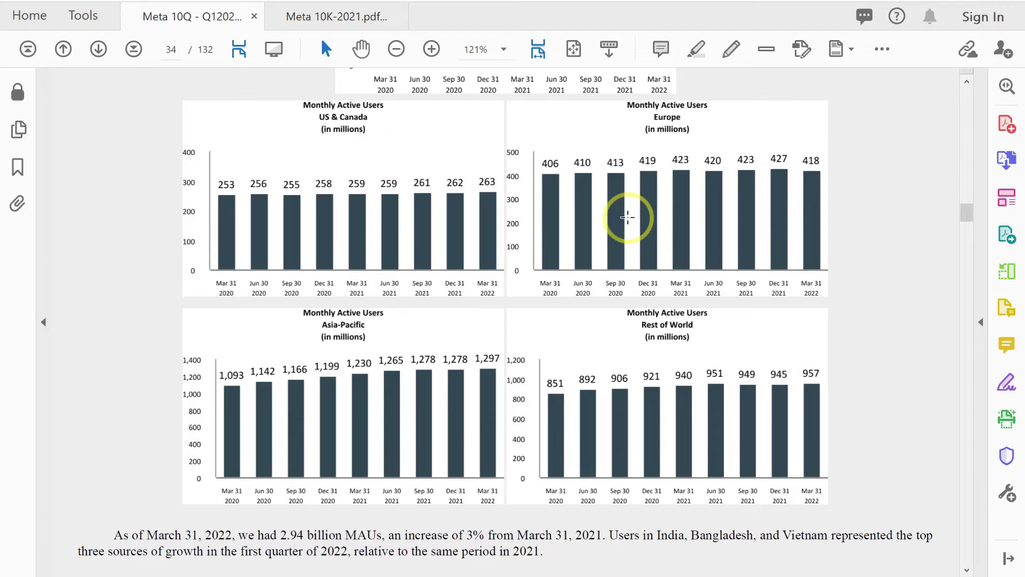
# Step: Mark out the Europe Monthly Active Users chart and the US & Canada user figures for inspection, clearing each selection
pyautogui.moveTo(523, 118); pyautogui.dragTo(829, 297)
pyautogui.click(866, 203)
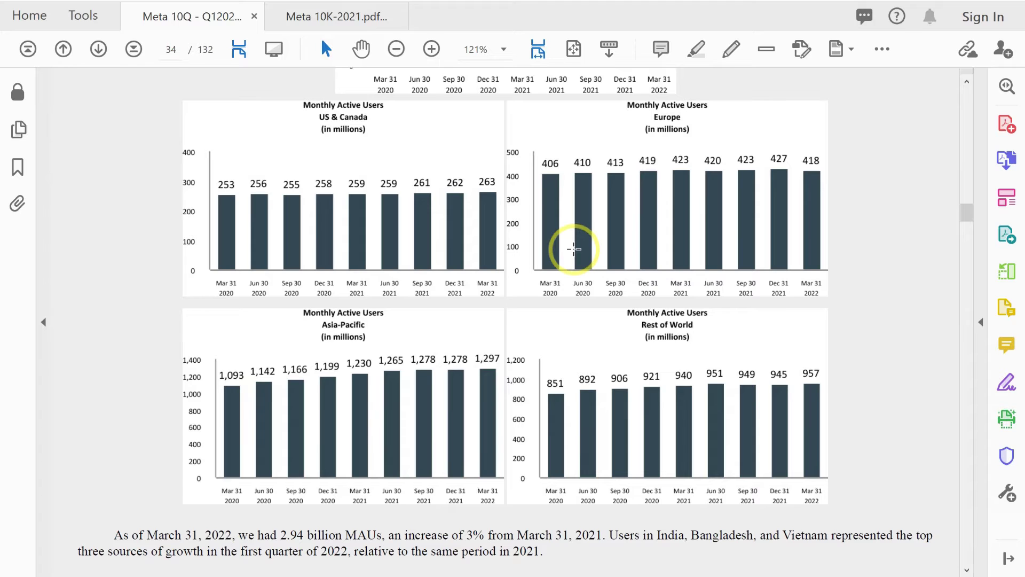
pyautogui.moveTo(221, 170); pyautogui.dragTo(443, 195)
pyautogui.moveTo(505, 194); pyautogui.dragTo(501, 195)
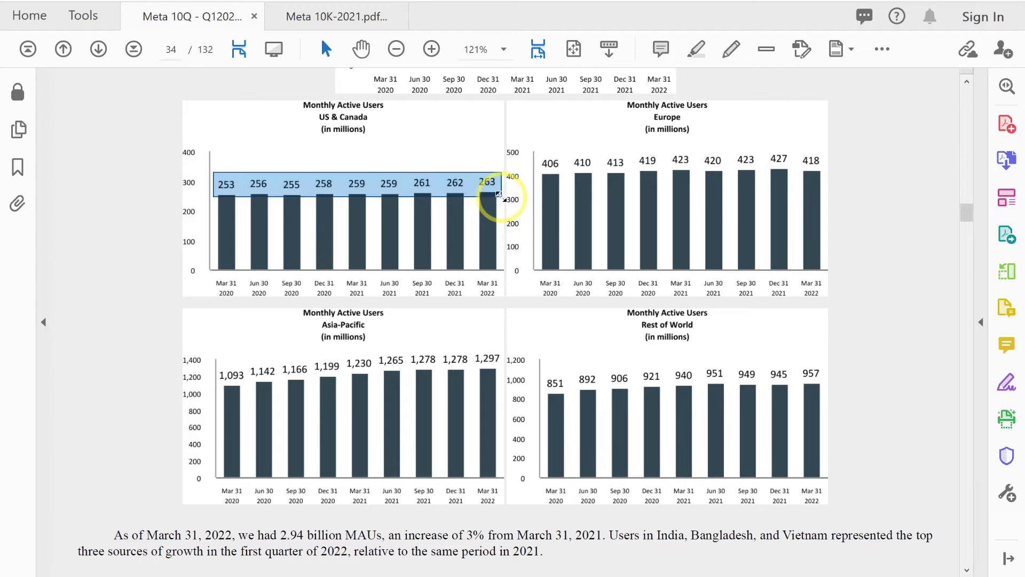
pyautogui.click(171, 169)
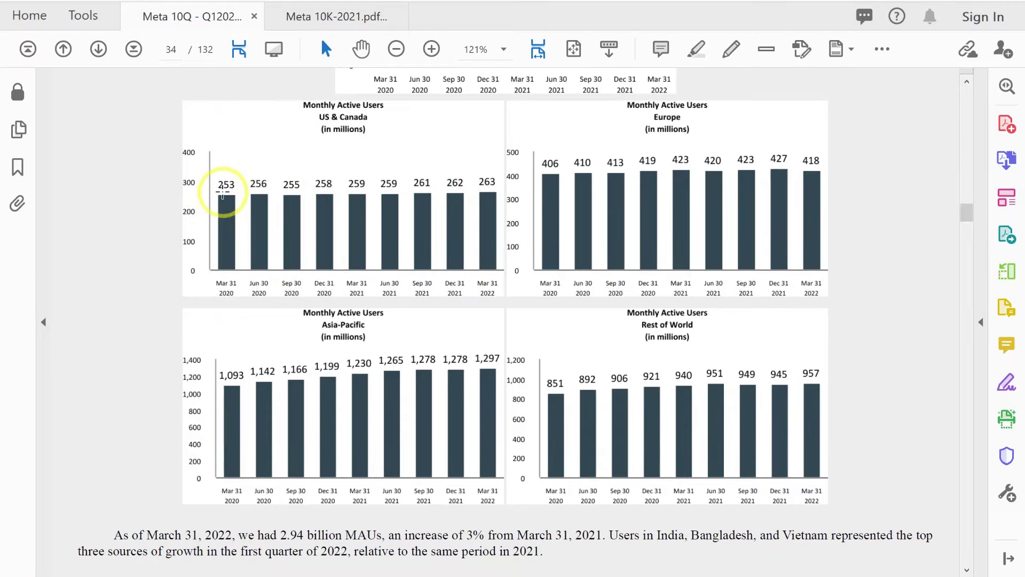
# Step: Mark out the US & Canada Monthly Active Users figures from Sep 30, 2021 to Mar 31, 2022, then clear the selection
pyautogui.moveTo(410, 171); pyautogui.dragTo(504, 198)
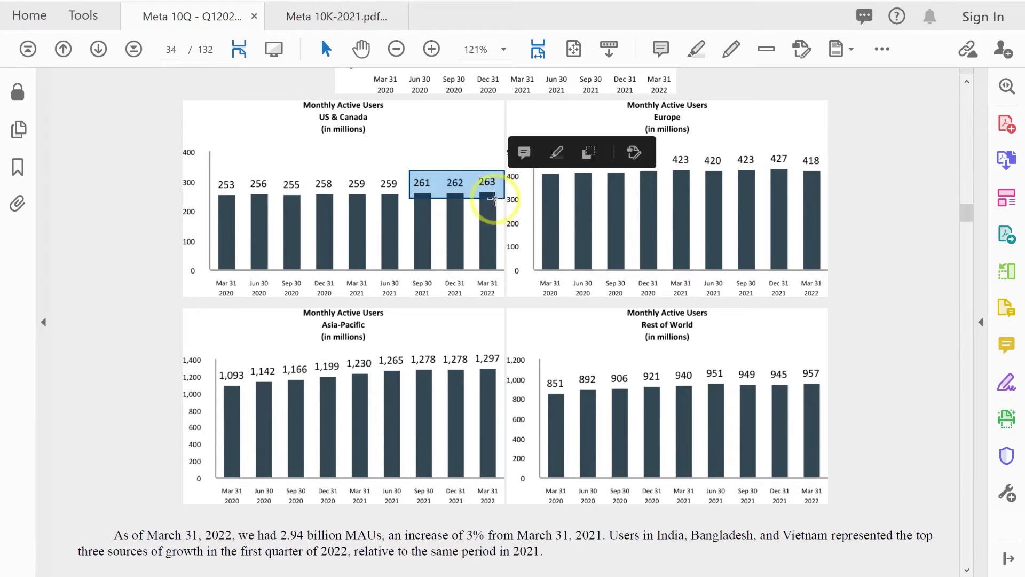
pyautogui.click(459, 156)
pyautogui.click(149, 154)
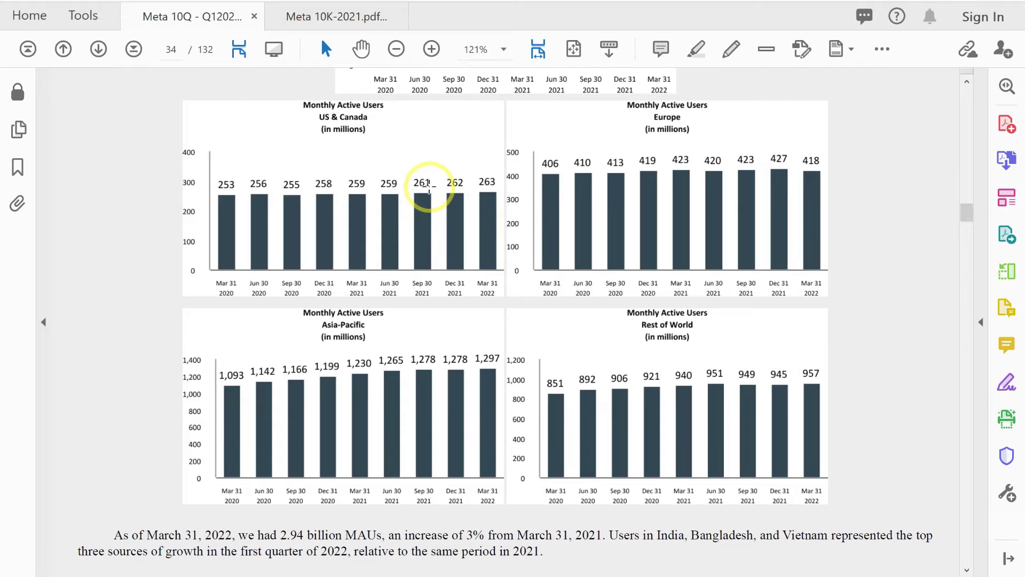
# Step: Mark out the Europe Monthly Active Users figures for the quarters from Dec 31, 2020 to Mar 31, 2022 and clear each selection
pyautogui.scroll(1, 360, 177)
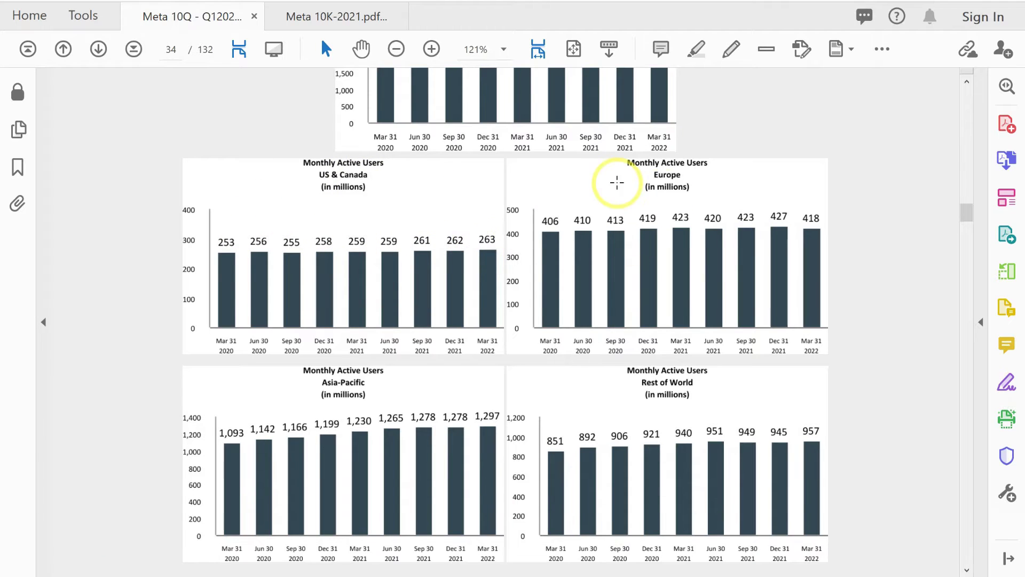
pyautogui.moveTo(731, 206); pyautogui.dragTo(839, 223)
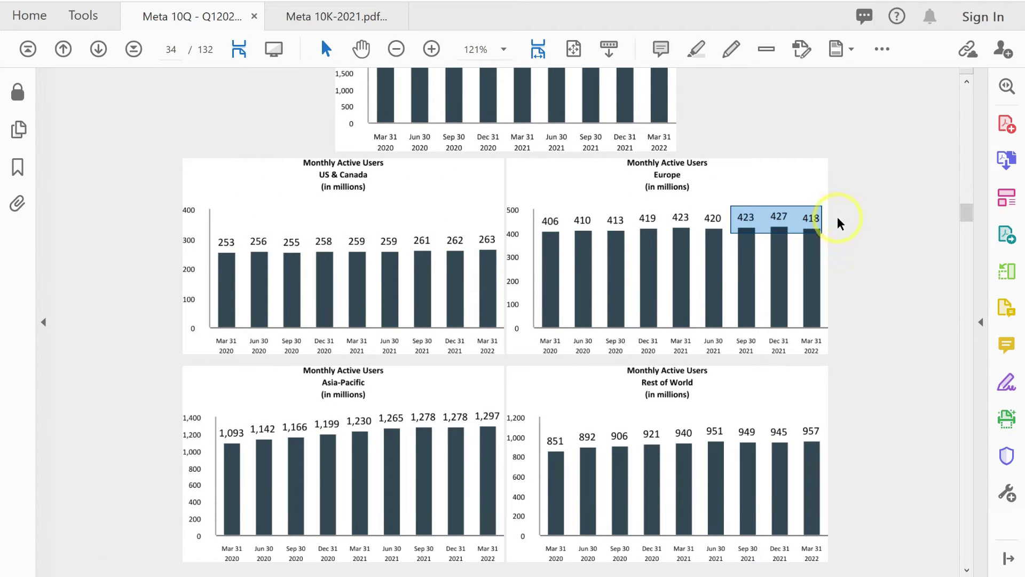
pyautogui.click(885, 178)
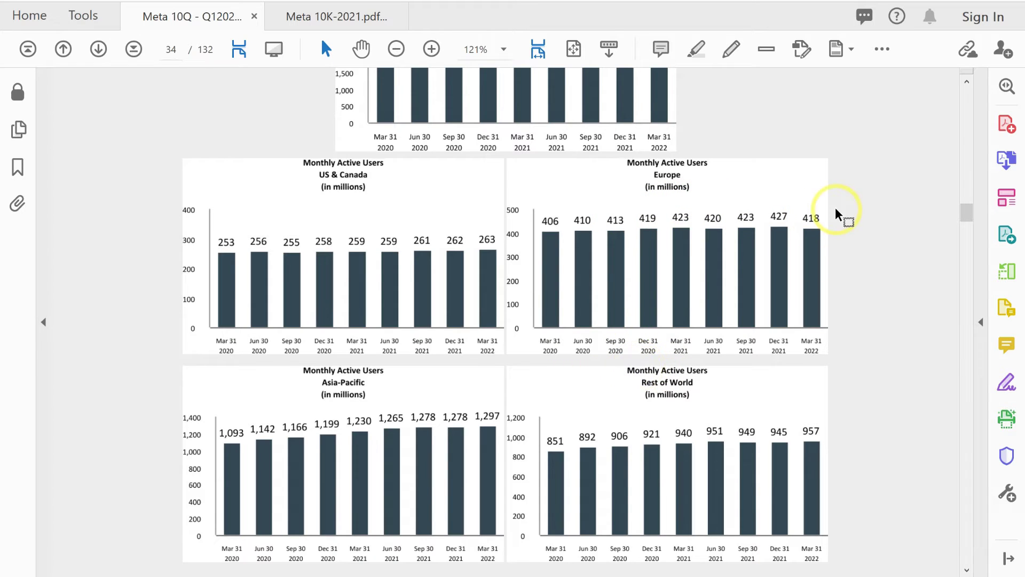
pyautogui.moveTo(632, 212); pyautogui.dragTo(795, 235)
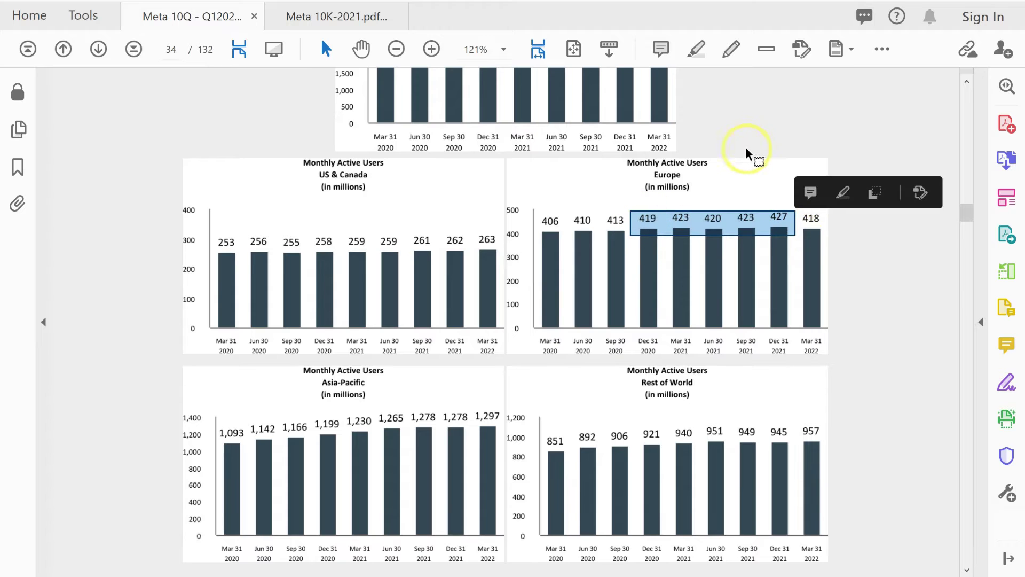
pyautogui.click(758, 117)
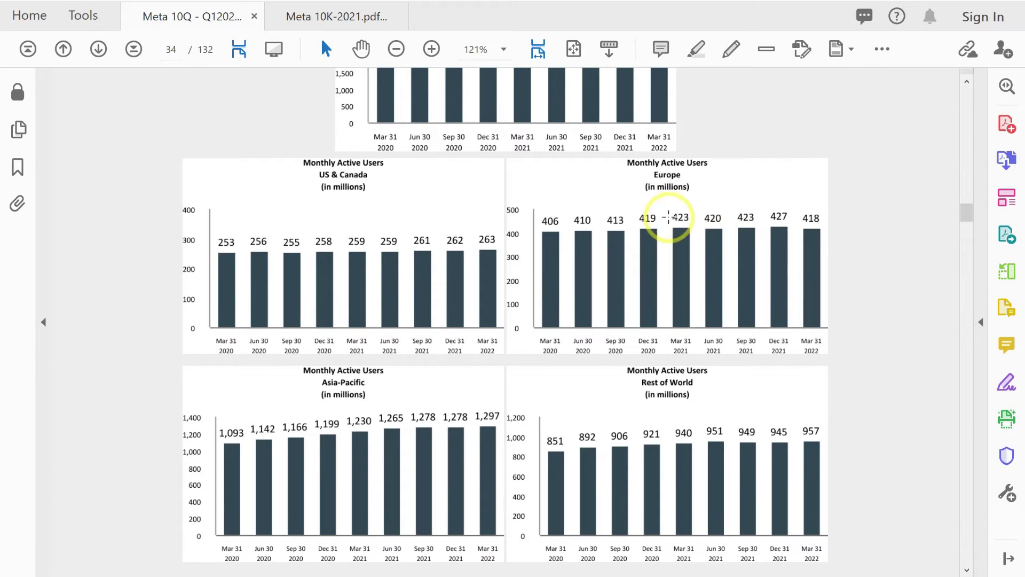
# Step: Single out the Mar 31, 2022 figure in the Europe Monthly Active Users chart, clearing the selection each time
pyautogui.moveTo(805, 206); pyautogui.dragTo(832, 244)
pyautogui.click(854, 183)
pyautogui.moveTo(799, 196); pyautogui.dragTo(831, 243)
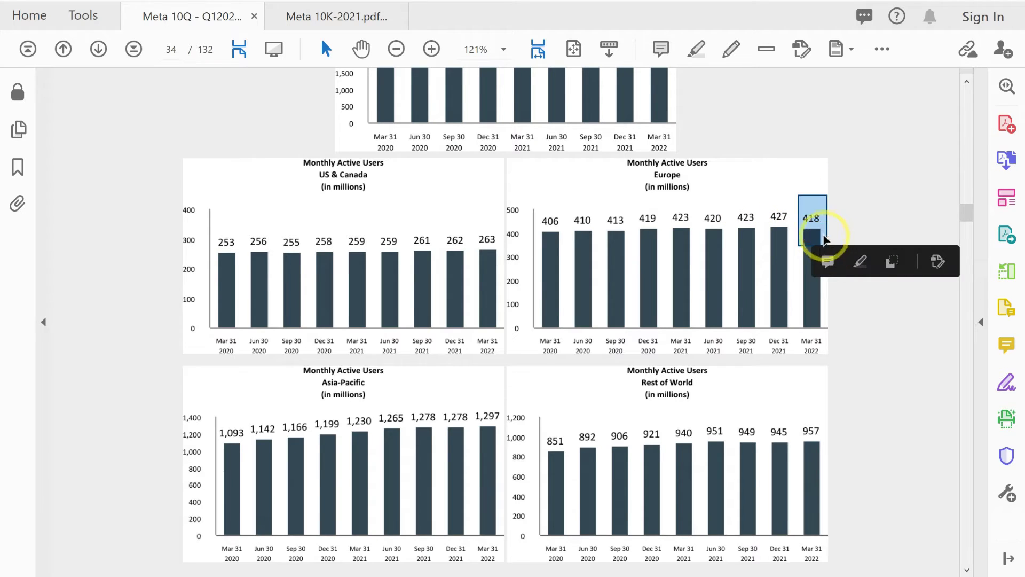
pyautogui.click(840, 214)
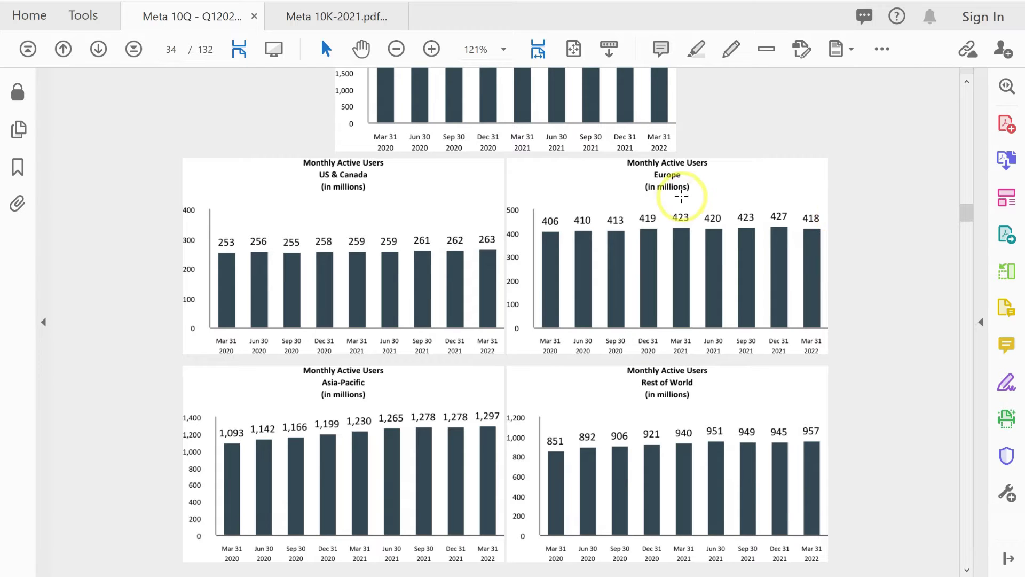
# Step: Compare the Europe Monthly Active Users figures from Mar 31, 2021 through Mar 31, 2022, clearing each selection made
pyautogui.moveTo(699, 207); pyautogui.dragTo(831, 237)
pyautogui.click(870, 106)
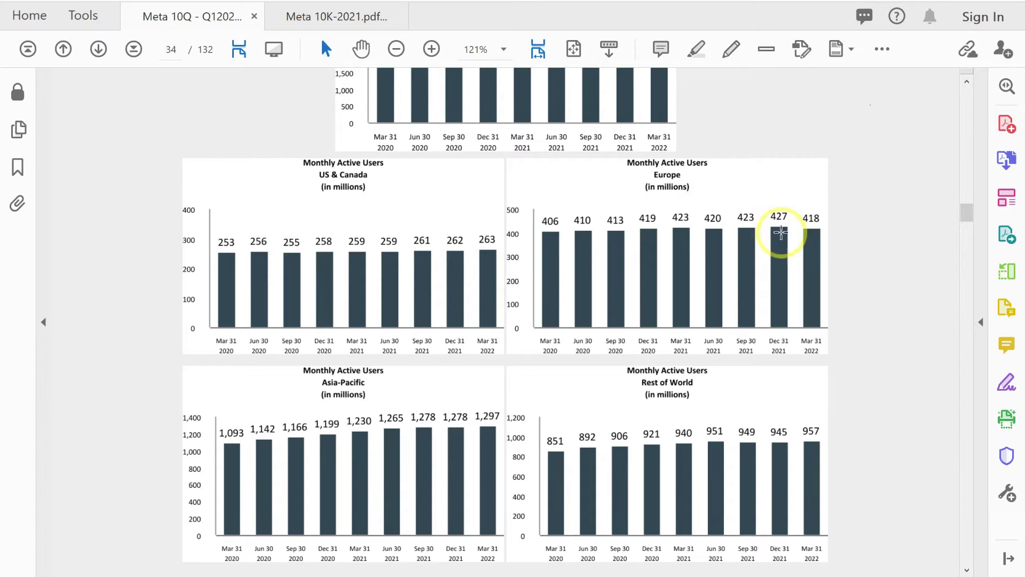
pyautogui.moveTo(680, 205); pyautogui.dragTo(815, 229)
pyautogui.click(859, 177)
pyautogui.moveTo(680, 206); pyautogui.dragTo(821, 235)
pyautogui.click(868, 194)
# Step: Mark the text "India, Bangladesh, and Vietnam" in the paragraph below the regional user charts, then clear the selection
pyautogui.scroll(-3, 625, 247)
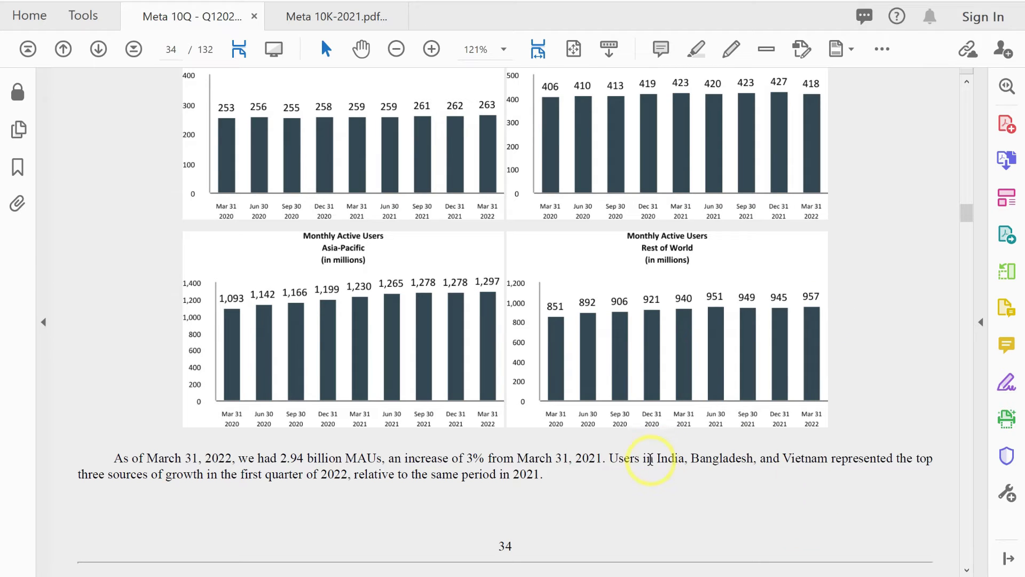
pyautogui.moveTo(825, 457); pyautogui.dragTo(657, 462)
pyautogui.click(730, 477)
# Step: Switch to the Company Analysis sheet in Excel and review the notes of the three revenue drivers together, ending on the Asia Pacific & ROW note
pyautogui.hotkey('alt', 'Tab')
pyautogui.click(767, 242)
pyautogui.moveTo(734, 204); pyautogui.dragTo(712, 310)
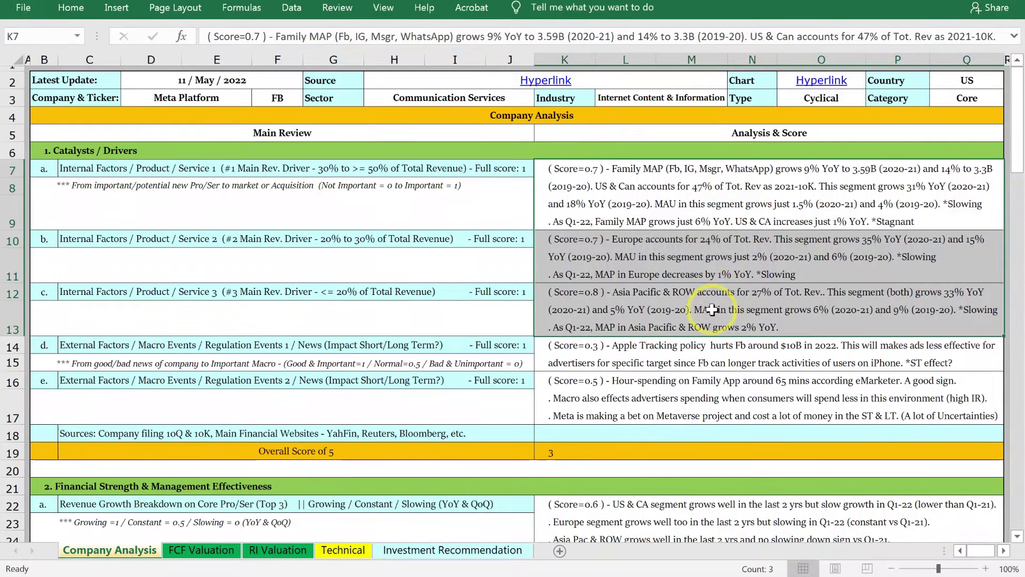
pyautogui.click(712, 309)
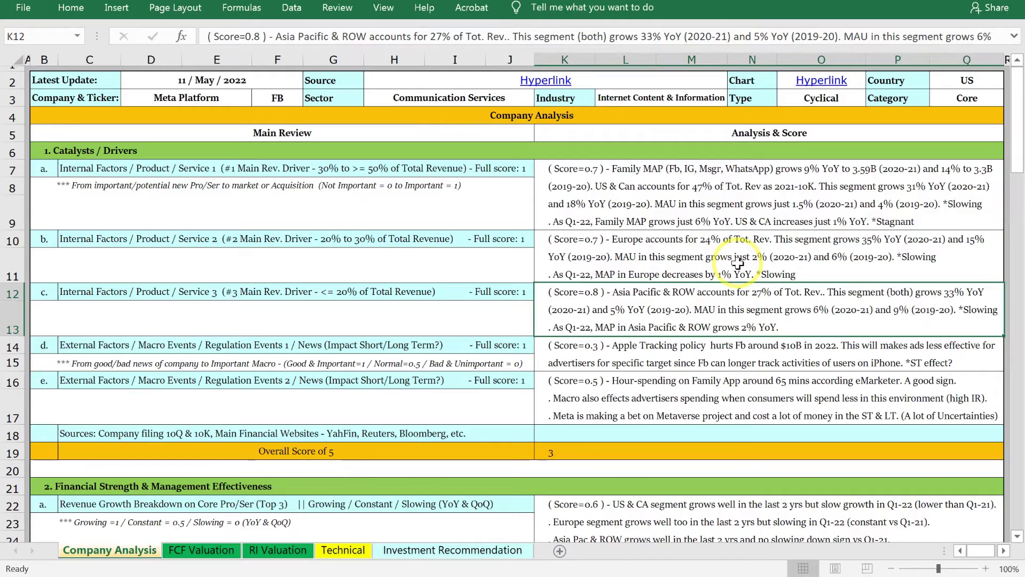
pyautogui.moveTo(742, 176); pyautogui.dragTo(748, 315)
pyautogui.click(748, 315)
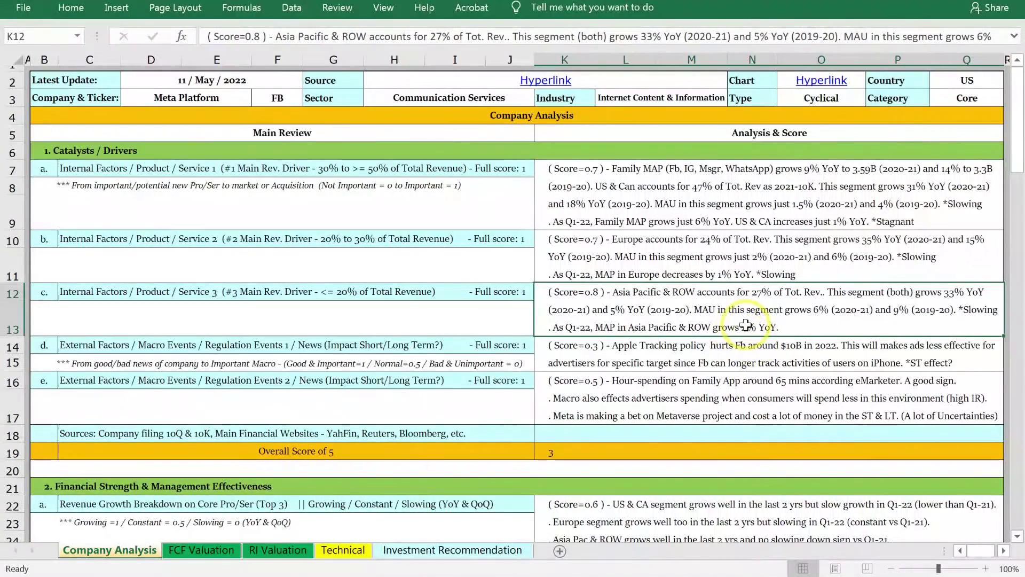
# Step: Go through the Europe, US & Canada and Asia Pacific & ROW driver notes one by one, then select all three
pyautogui.click(798, 252)
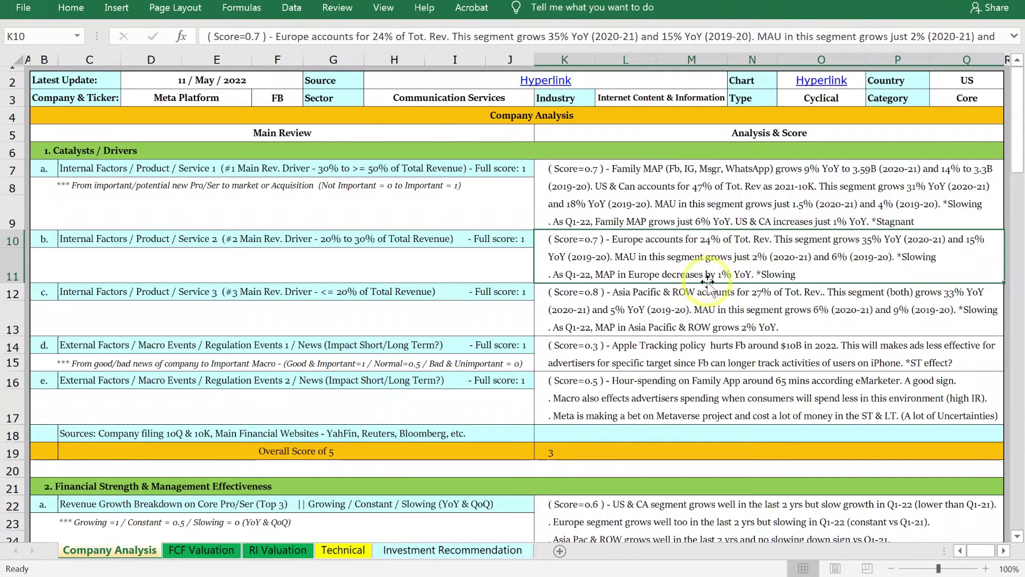
pyautogui.click(745, 208)
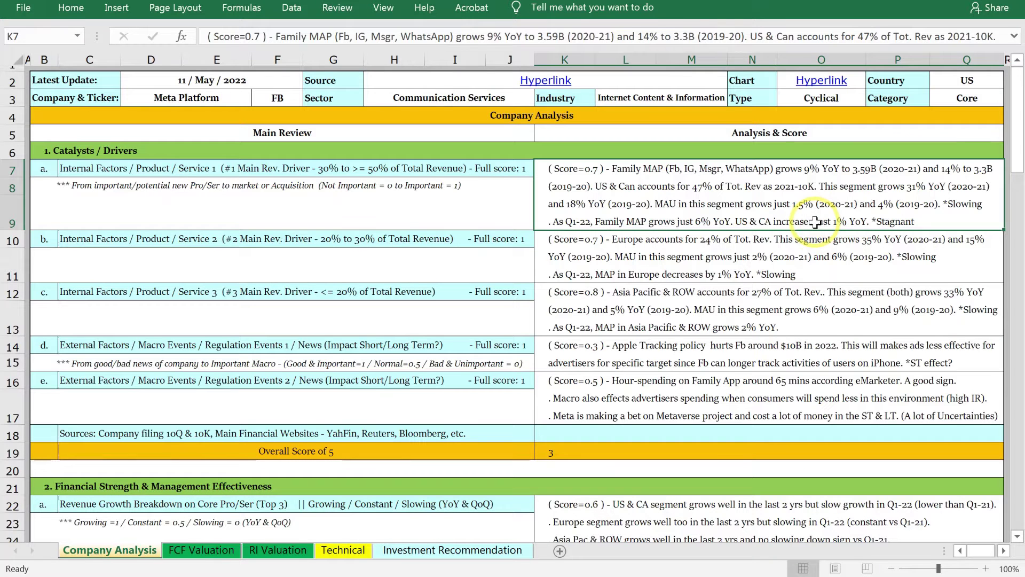
pyautogui.click(718, 297)
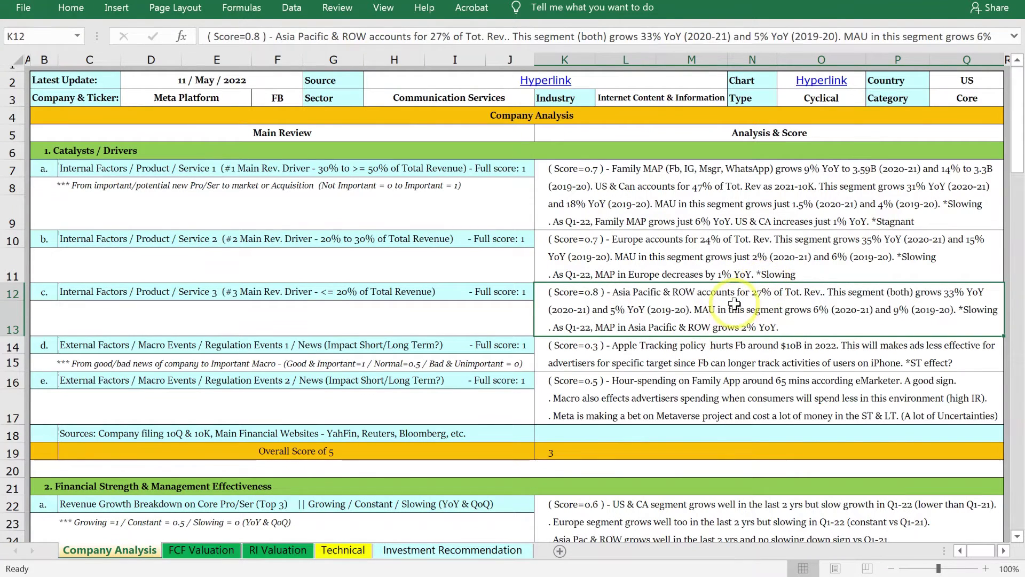
pyautogui.moveTo(689, 177); pyautogui.dragTo(694, 302)
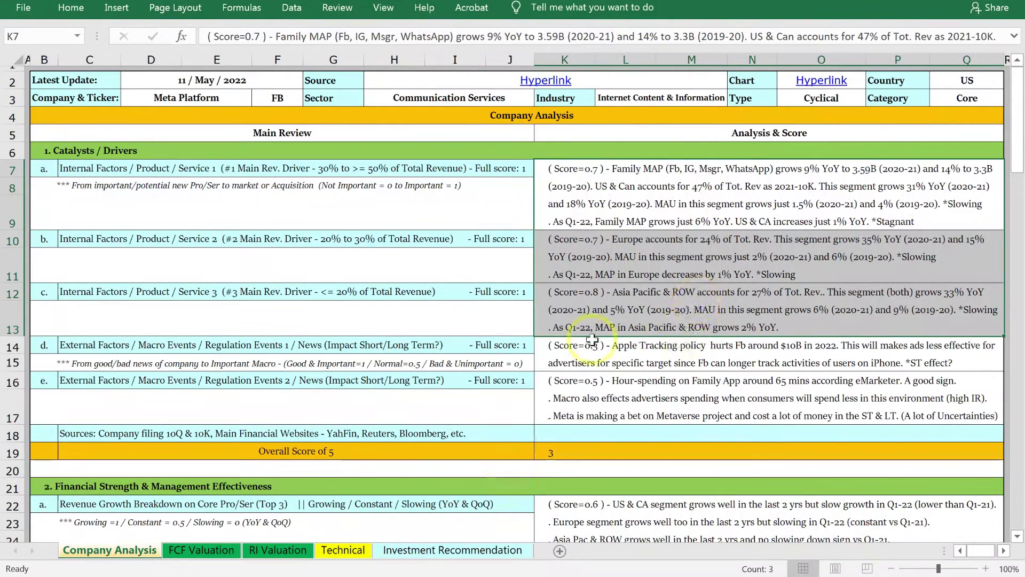
# Step: Return to the Meta 10Q - Q12022 PDF in Acrobat and find the revenue charts by user geography on page 35
pyautogui.click(416, 558)
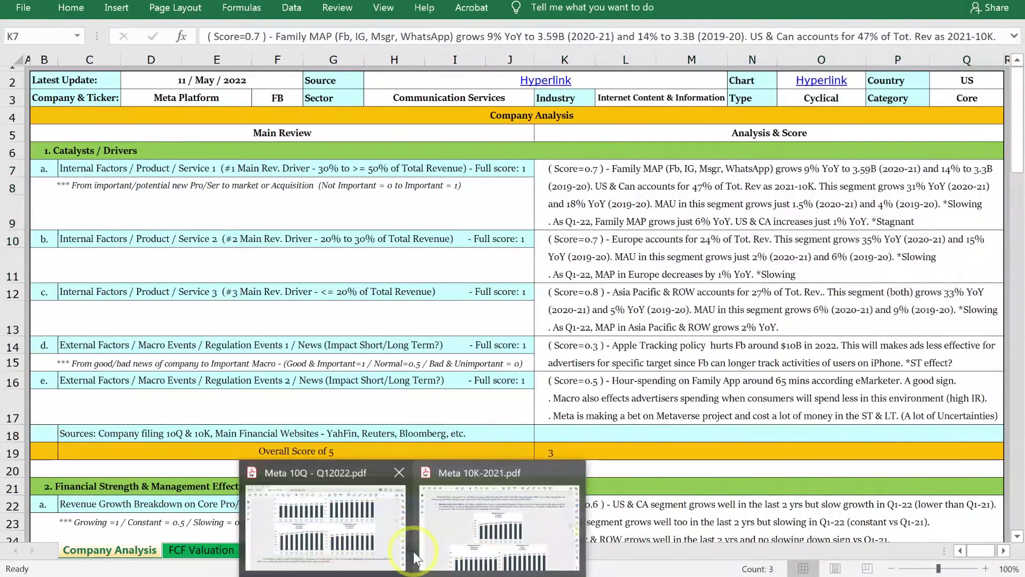
pyautogui.click(410, 556)
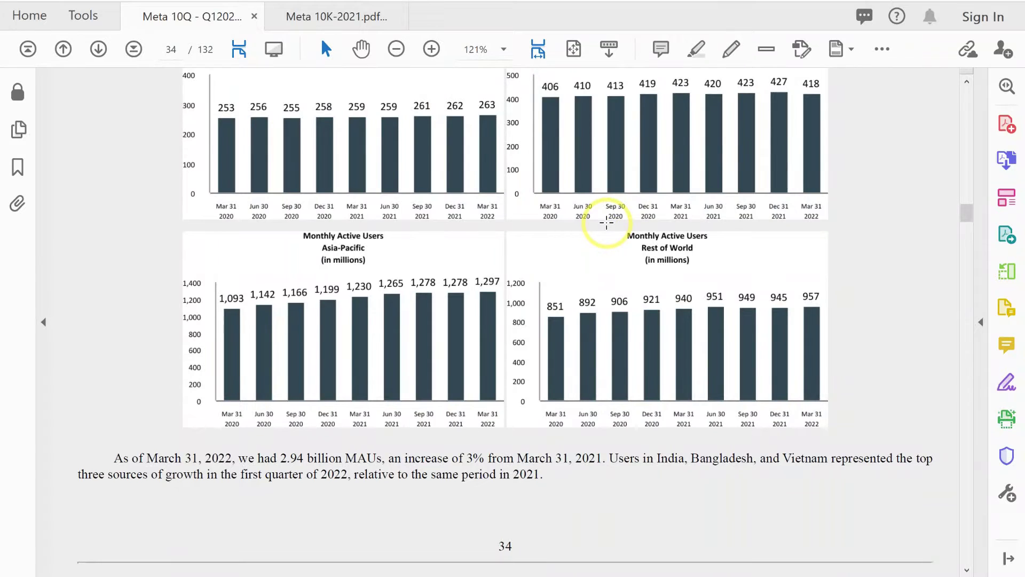
pyautogui.scroll(1, 607, 223)
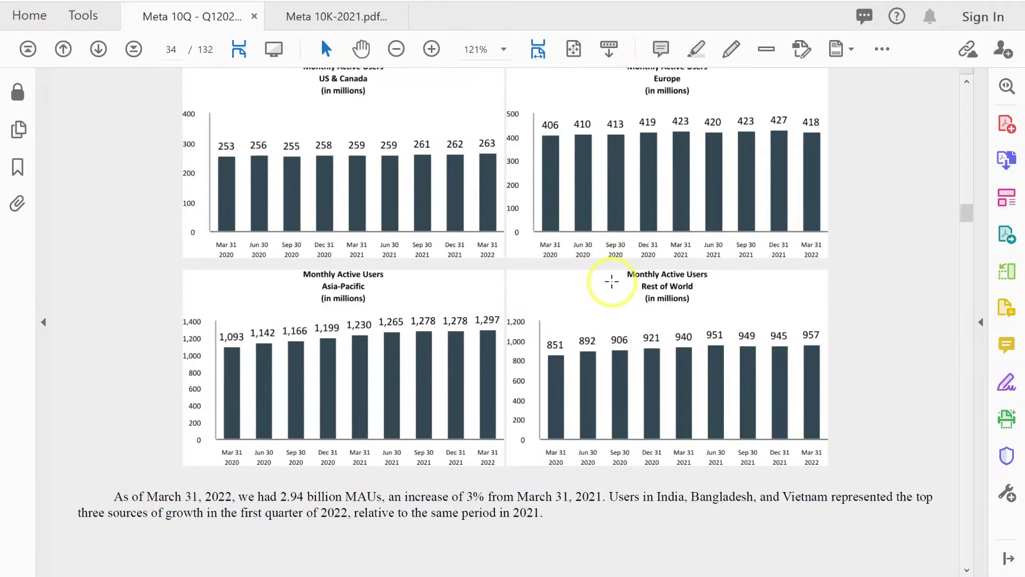
pyautogui.scroll(-15, 612, 281)
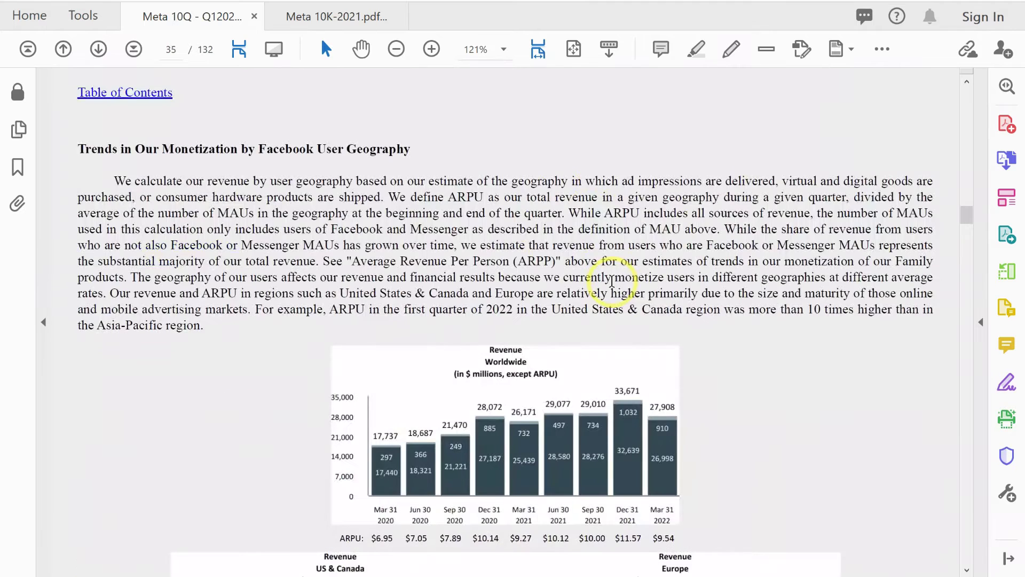
pyautogui.scroll(-5, 612, 282)
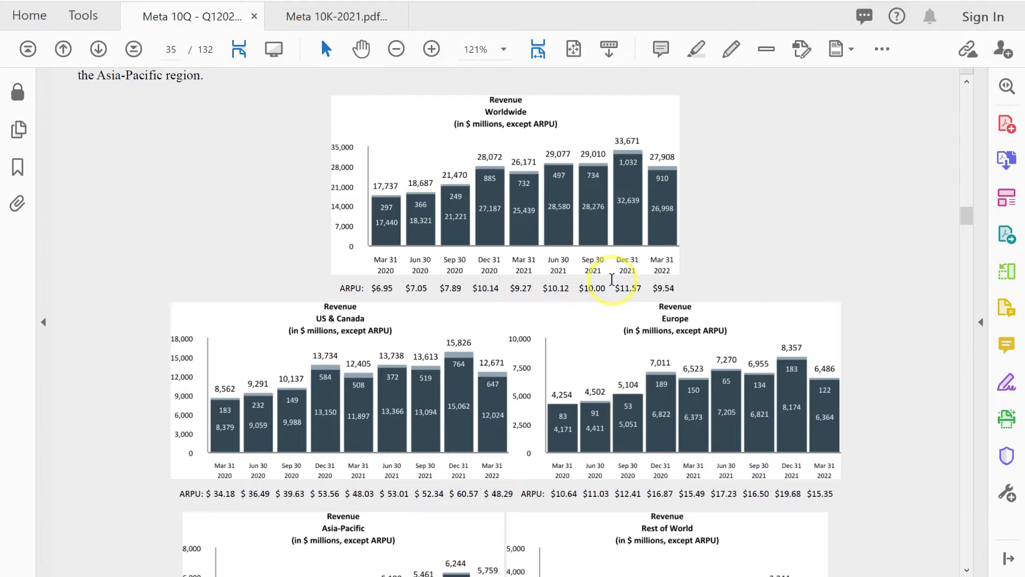
pyautogui.scroll(-3, 612, 280)
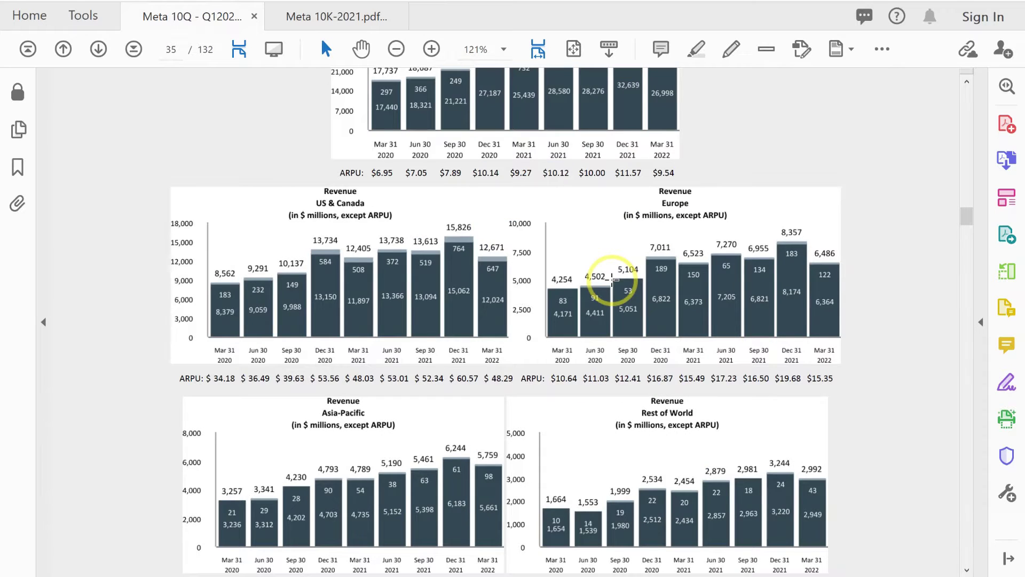
# Step: Mark out the US & Canada revenue figures from Mar 31, 2021 to Mar 31, 2022, clearing each selection
pyautogui.moveTo(345, 225); pyautogui.dragTo(513, 268)
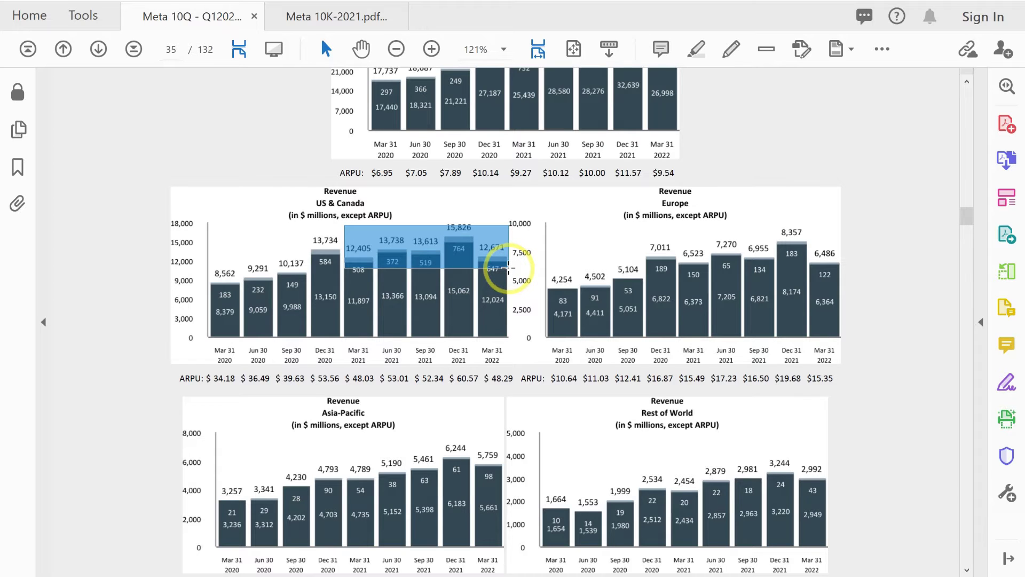
pyautogui.moveTo(508, 268); pyautogui.dragTo(509, 267)
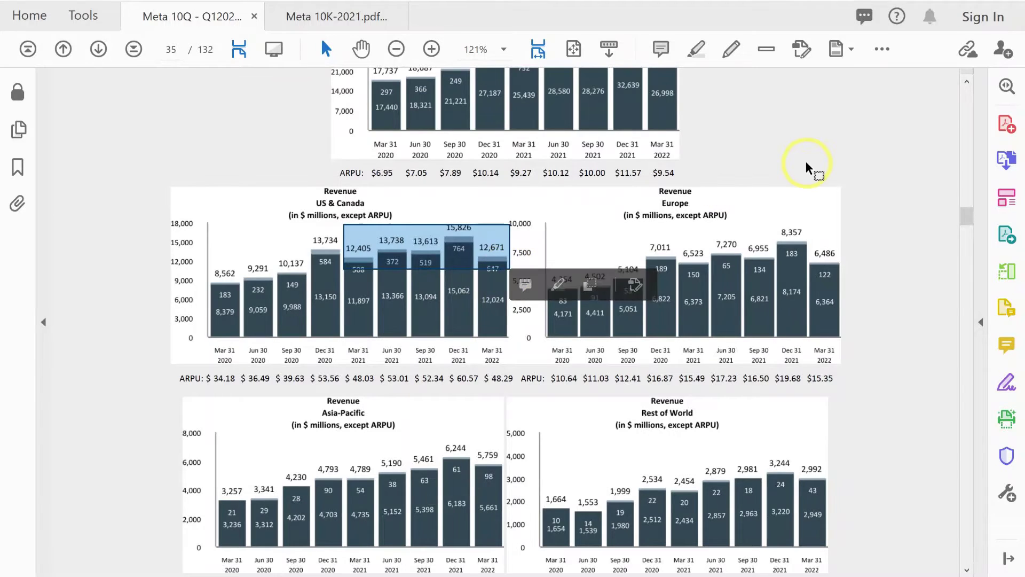
pyautogui.click(813, 133)
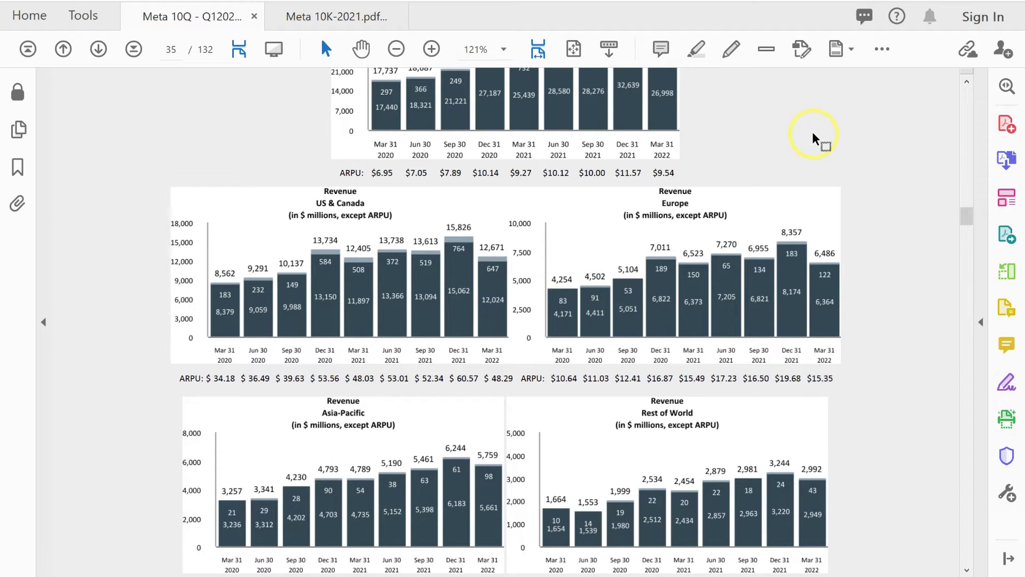
pyautogui.moveTo(342, 230); pyautogui.dragTo(510, 268)
pyautogui.click(351, 232)
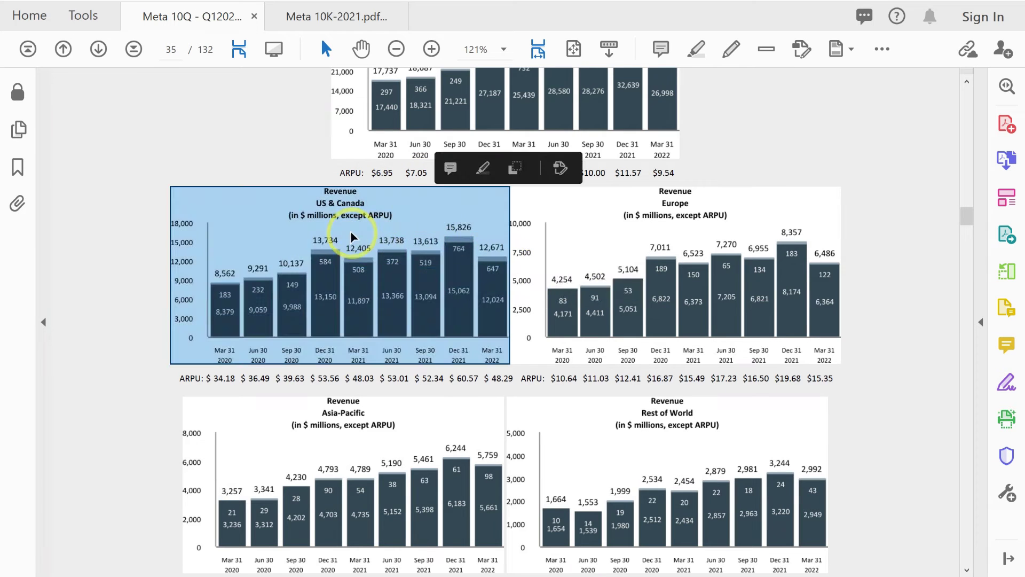
pyautogui.click(119, 233)
# Step: Compare the 2021 US & Canada revenue figures with the Mar 31, 2022 bar, then clear the selection
pyautogui.moveTo(352, 238); pyautogui.dragTo(469, 262)
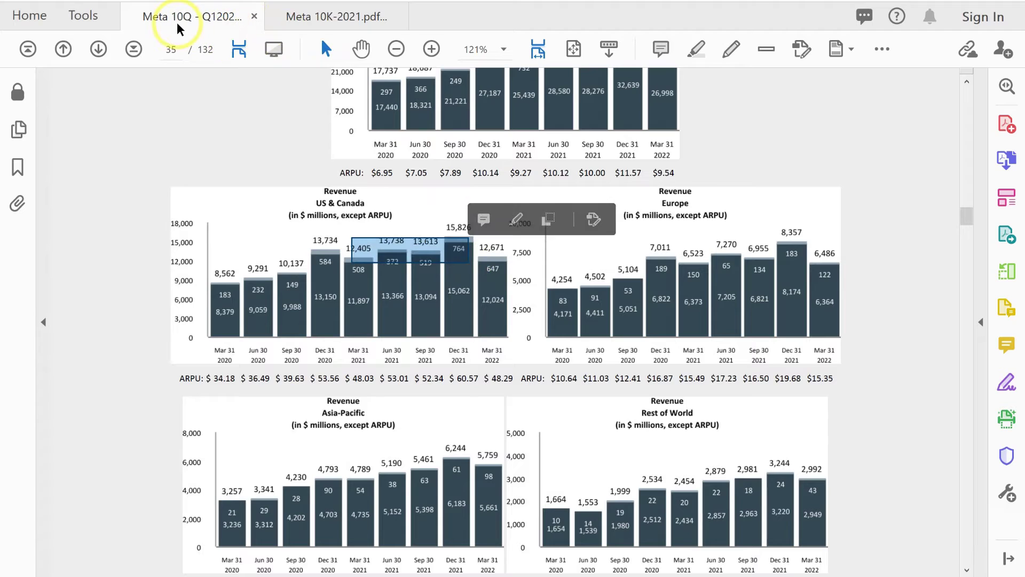
pyautogui.moveTo(485, 233); pyautogui.dragTo(504, 342)
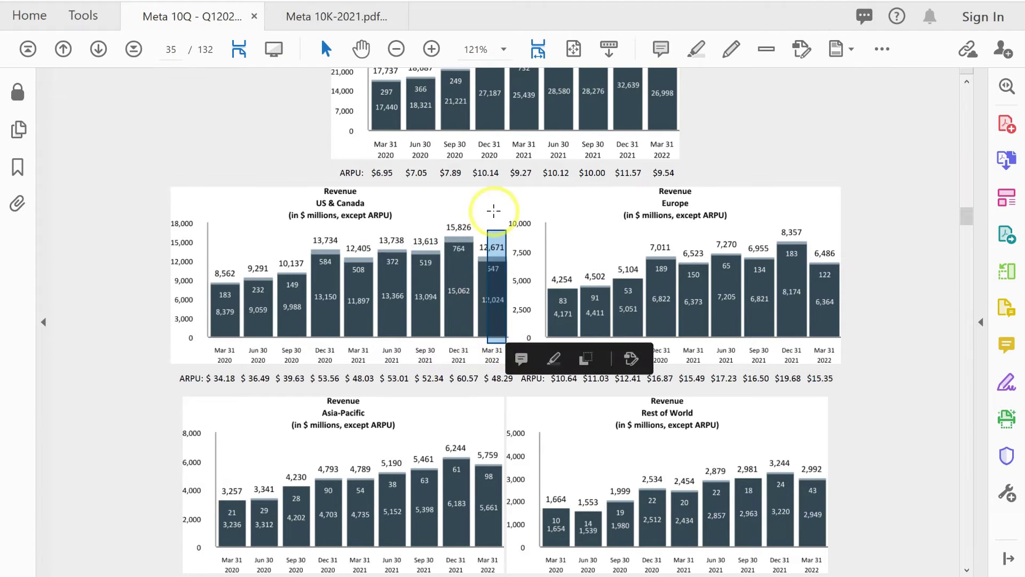
pyautogui.click(412, 221)
pyautogui.click(76, 196)
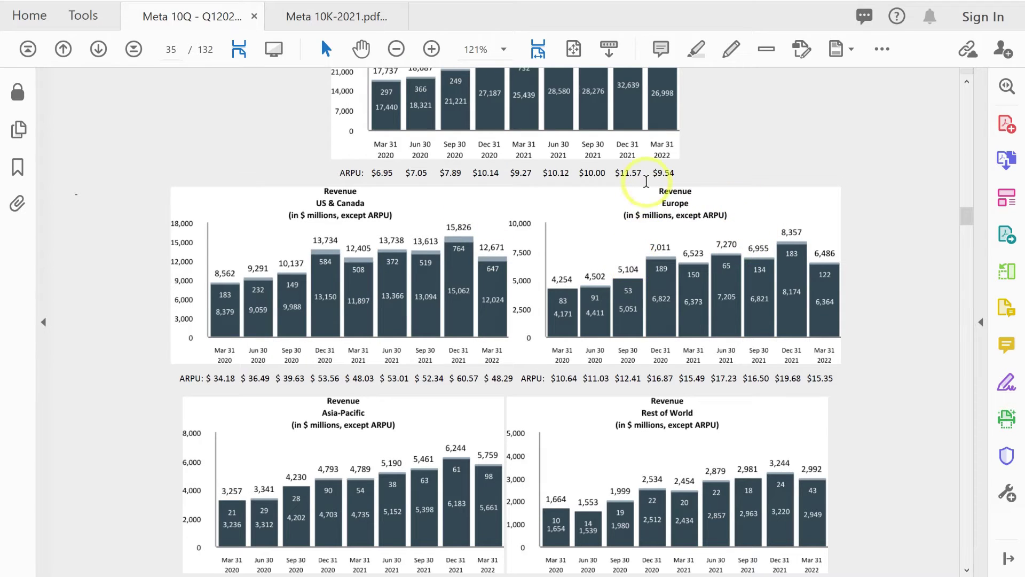
# Step: Compare the Mar 31, 2021 and Mar 31, 2022 bars in the Europe revenue chart, clearing each selection
pyautogui.moveTo(696, 233)
pyautogui.mouseDown()
pyautogui.moveTo(767, 283)
pyautogui.moveTo(893, 214)
pyautogui.mouseUp()
pyautogui.moveTo(811, 232); pyautogui.dragTo(841, 264)
pyautogui.click(852, 191)
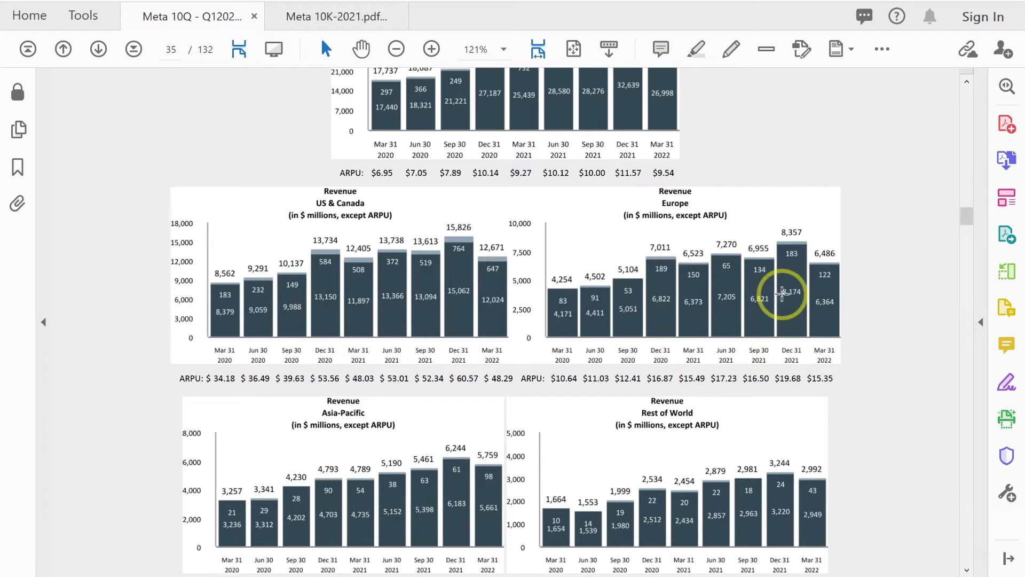
pyautogui.moveTo(699, 233); pyautogui.dragTo(696, 346)
pyautogui.click(849, 184)
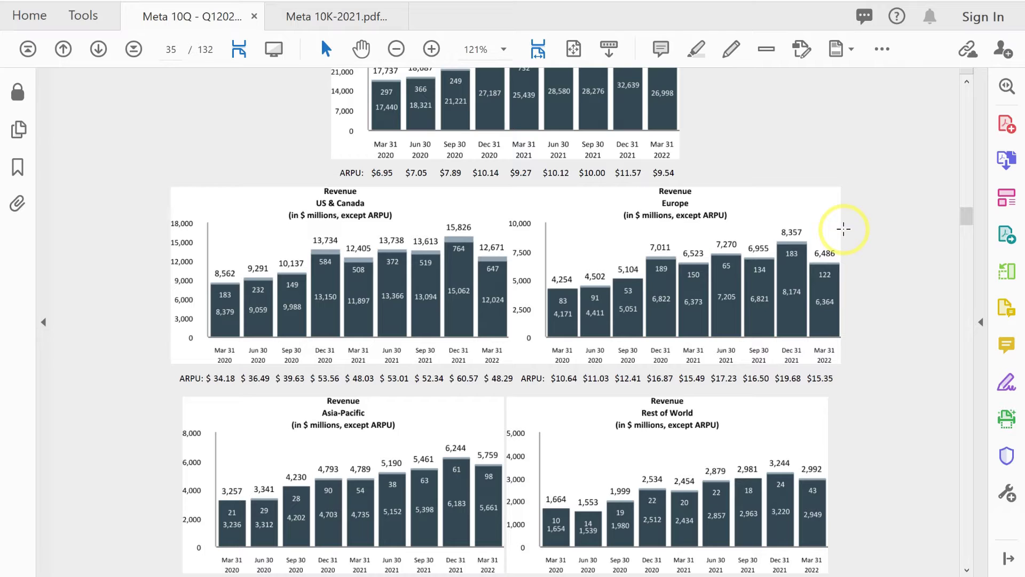
# Step: Mark out the Mar 31, 2022 bar in the Asia-Pacific revenue chart, then clear the selection
pyautogui.scroll(-3, 817, 171)
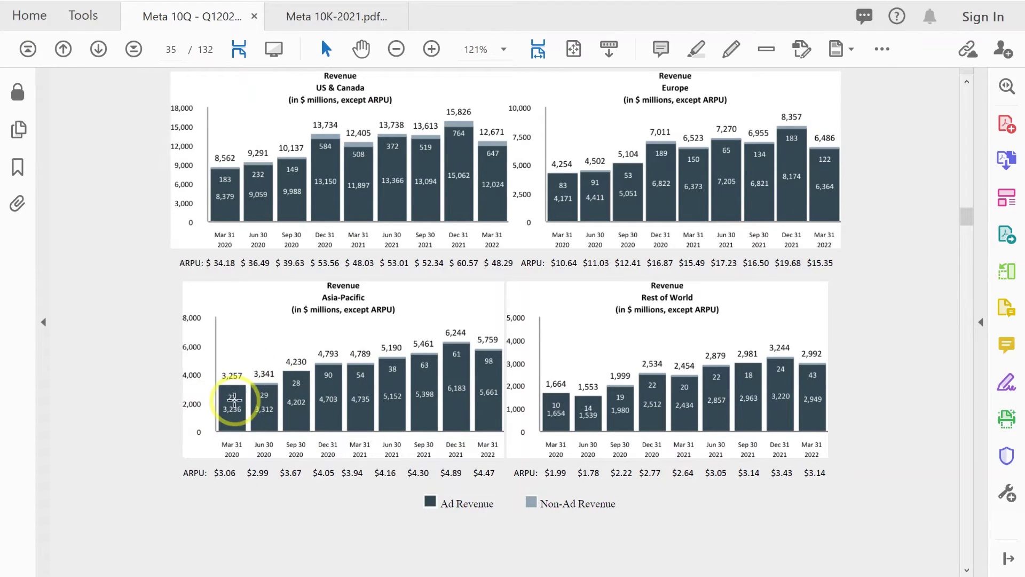
pyautogui.moveTo(486, 332); pyautogui.dragTo(507, 369)
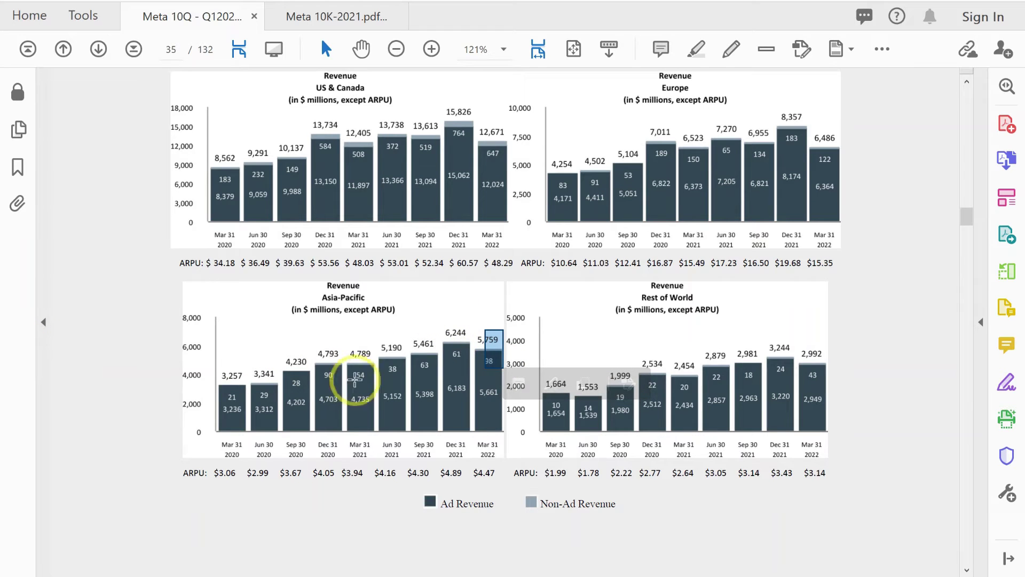
pyautogui.click(466, 339)
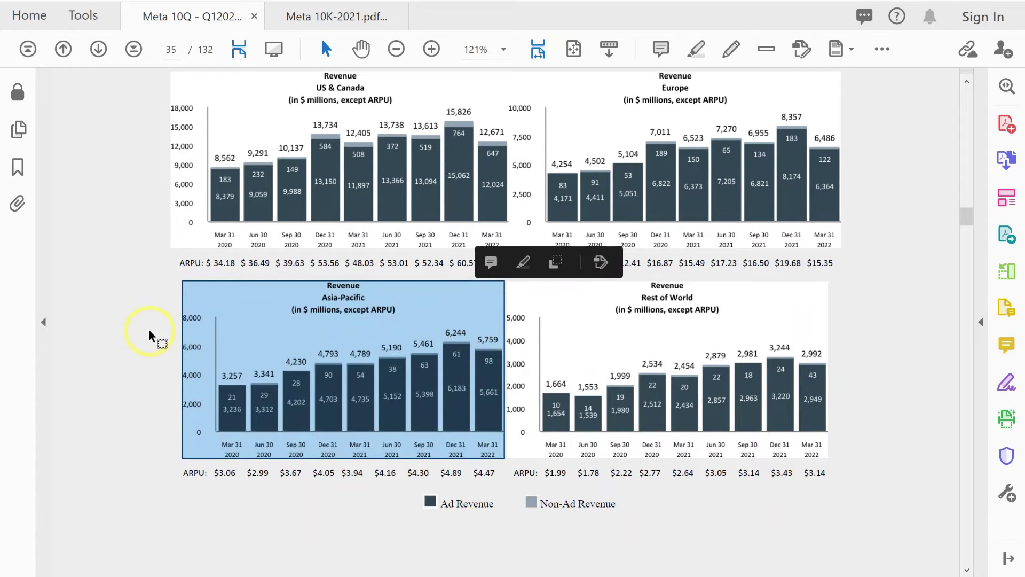
pyautogui.click(123, 329)
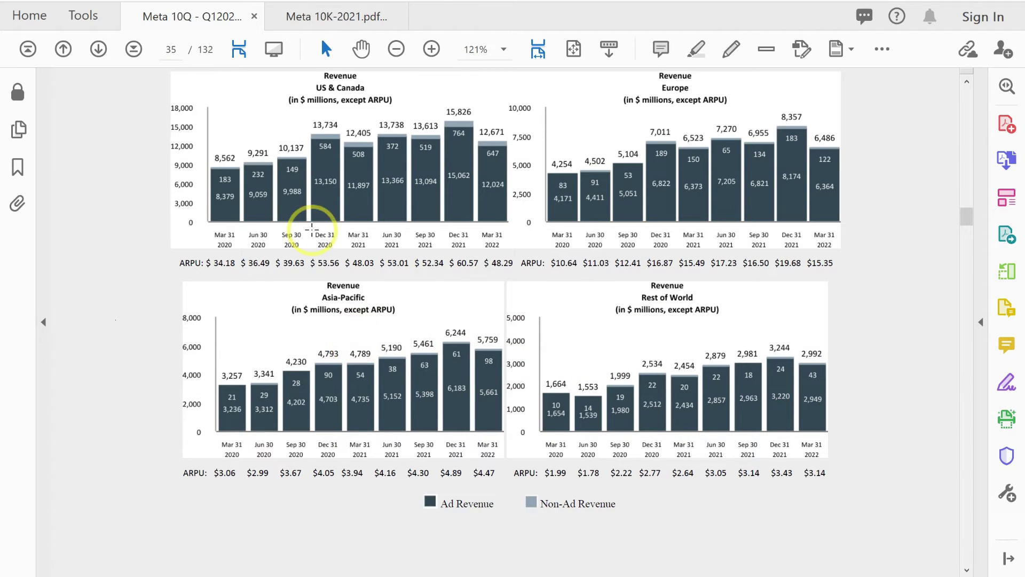
# Step: Compare the Dec 31, 2020 and Dec 31, 2021 US & Canada revenue bars, and mark the Asia-Pacific Dec 31, 2021 bar
pyautogui.scroll(3, 312, 229)
pyautogui.moveTo(307, 210); pyautogui.dragTo(340, 316)
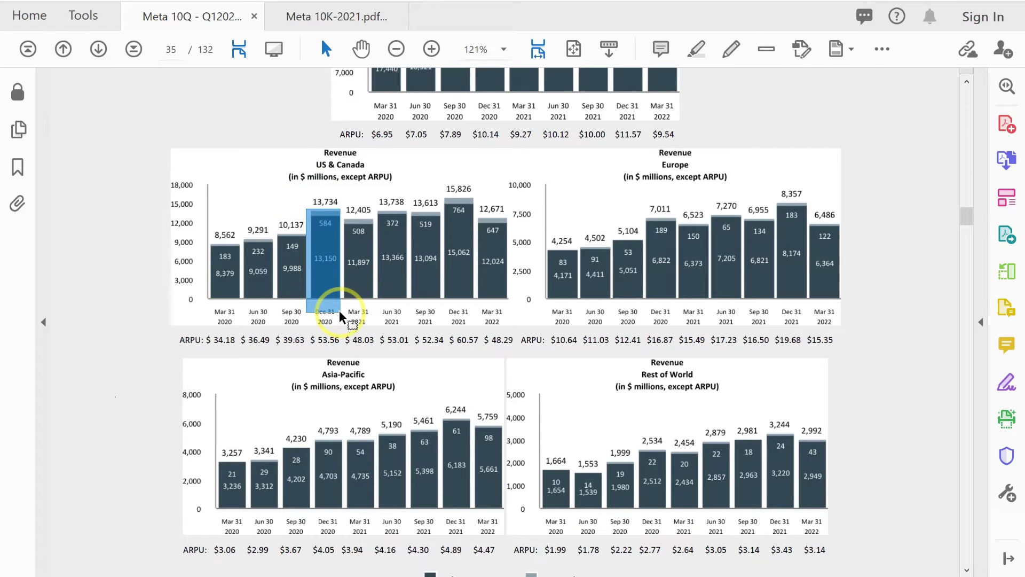
pyautogui.click(341, 316)
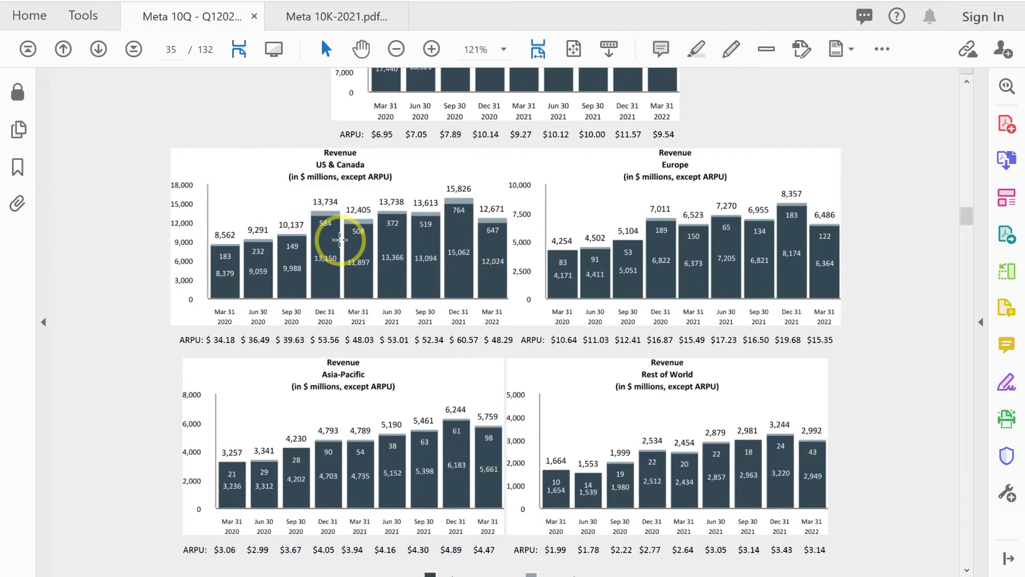
pyautogui.moveTo(442, 172); pyautogui.dragTo(478, 302)
pyautogui.moveTo(305, 193); pyautogui.dragTo(339, 313)
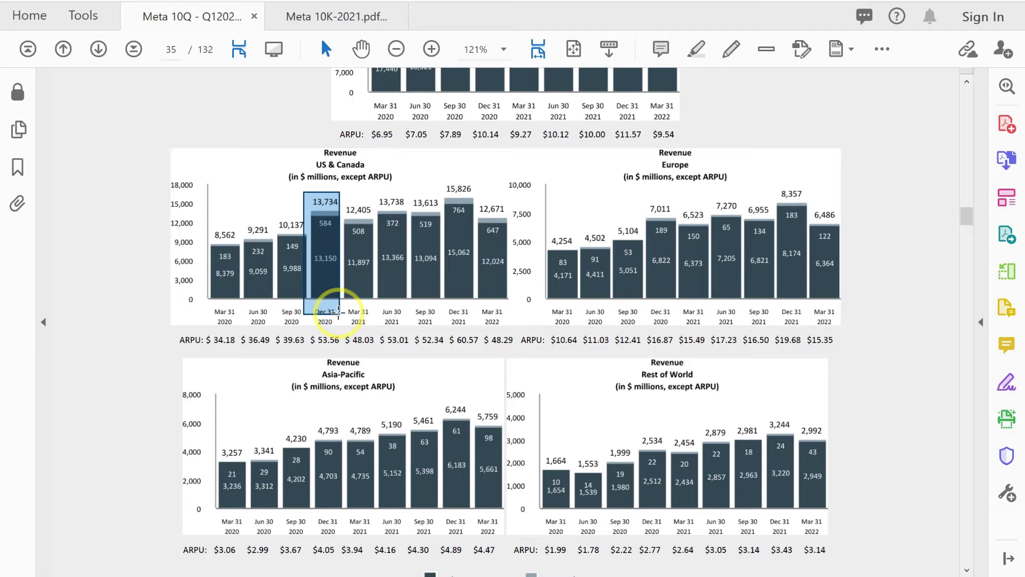
pyautogui.moveTo(434, 402); pyautogui.dragTo(478, 509)
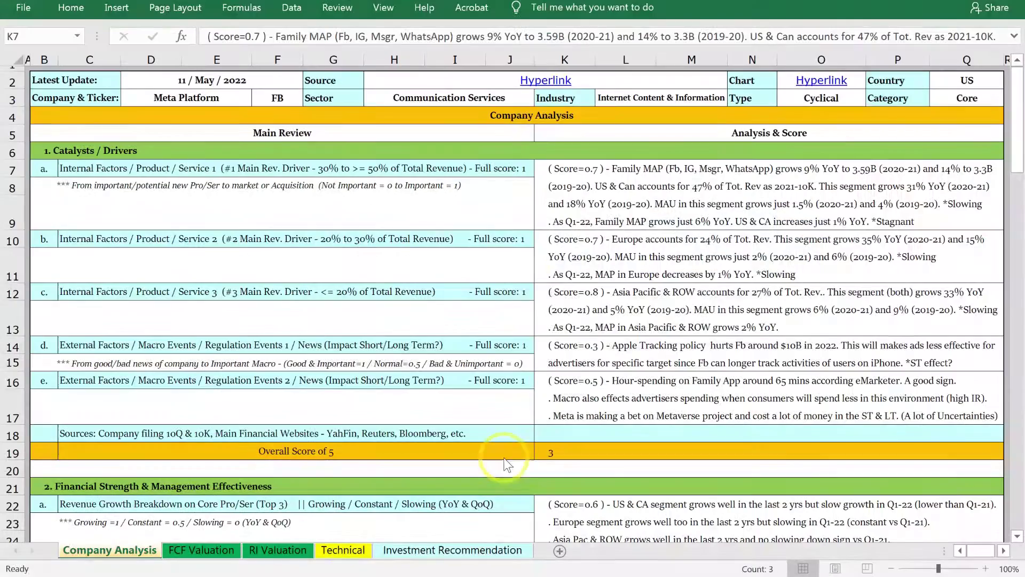
# Step: Switch to the Excel company analysis and review the internal factor notes and both external factor notes, ending on Apple's tracking policy
pyautogui.hotkey('alt', 'Tab')
pyautogui.moveTo(596, 218)
pyautogui.mouseDown()
pyautogui.moveTo(622, 256)
pyautogui.moveTo(631, 317)
pyautogui.moveTo(623, 293)
pyautogui.mouseUp()
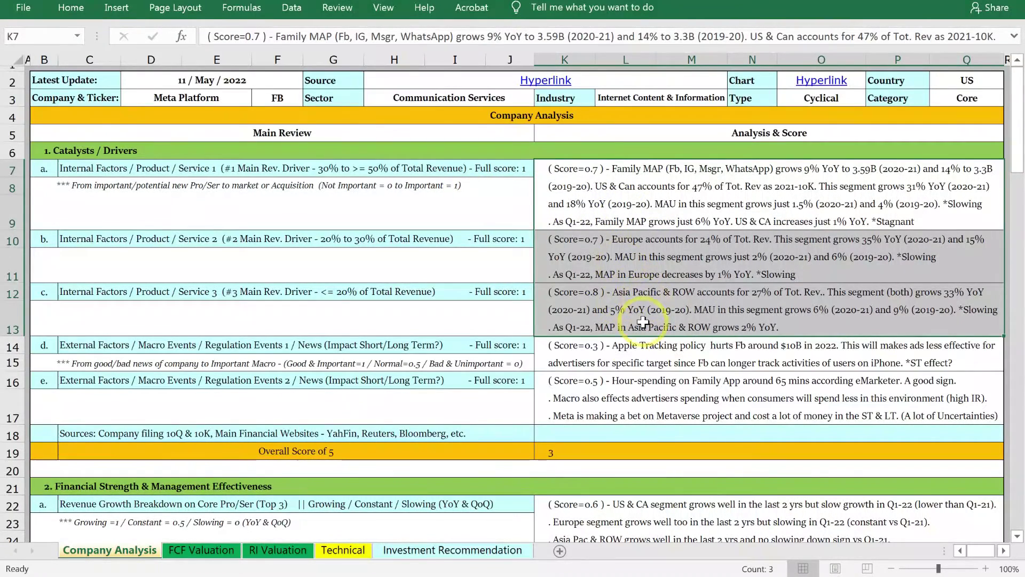
pyautogui.click(635, 353)
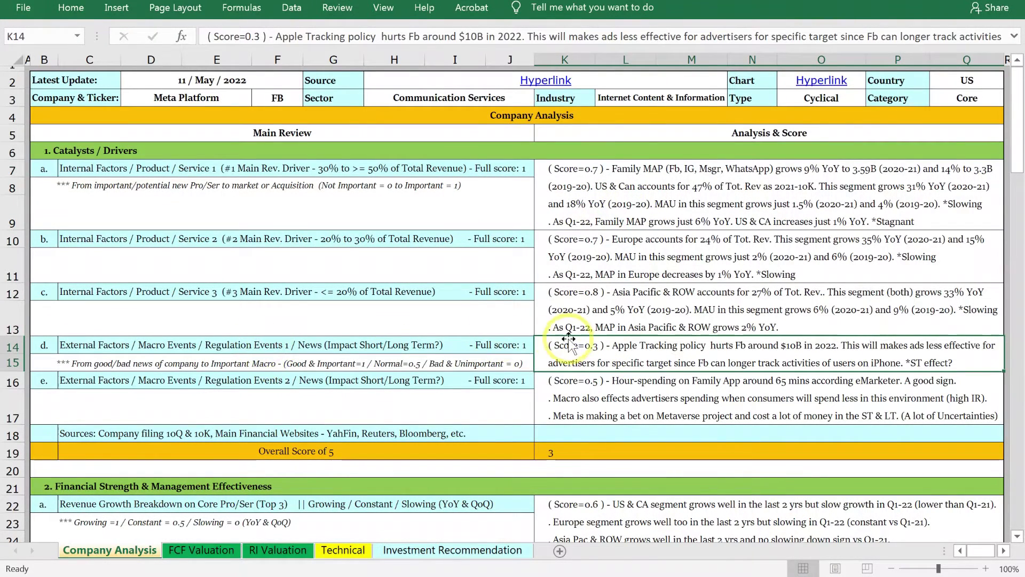
pyautogui.click(615, 389)
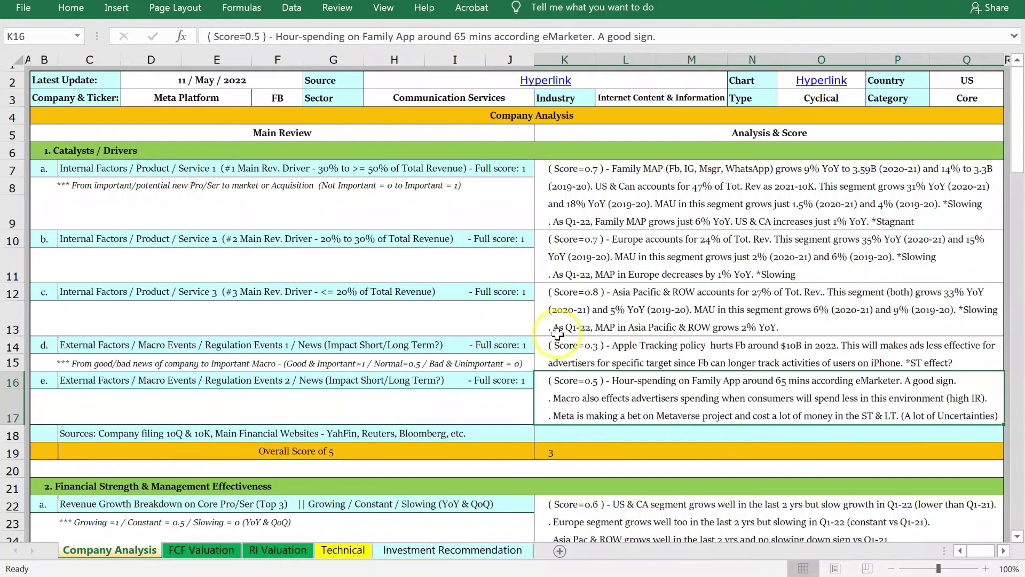
pyautogui.click(582, 357)
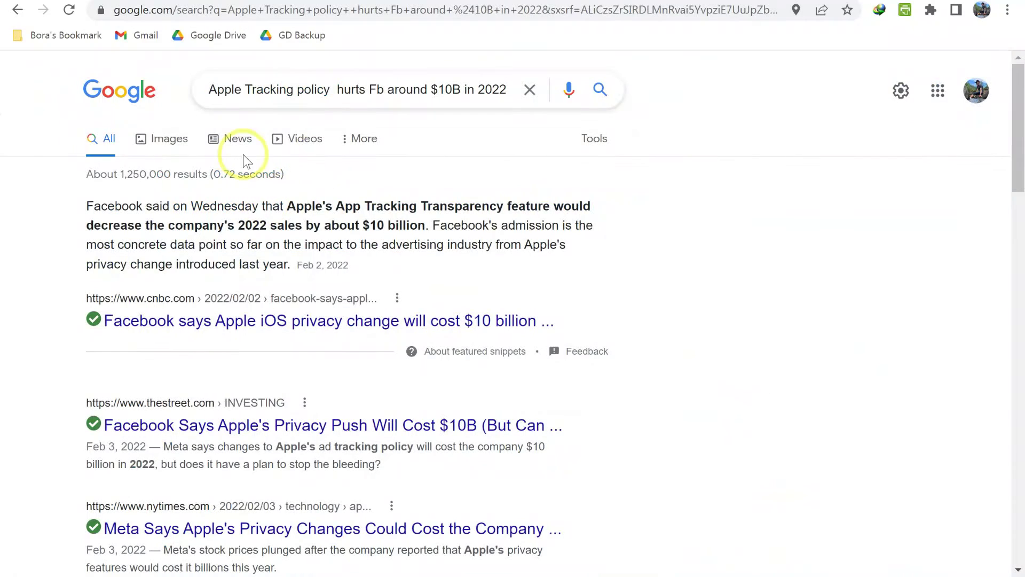
# Step: Read the Google snippet on Apple's App Tracking Transparency impact on Facebook's 2022 sales, then return to the Excel analysis
pyautogui.moveTo(86, 206); pyautogui.dragTo(582, 205)
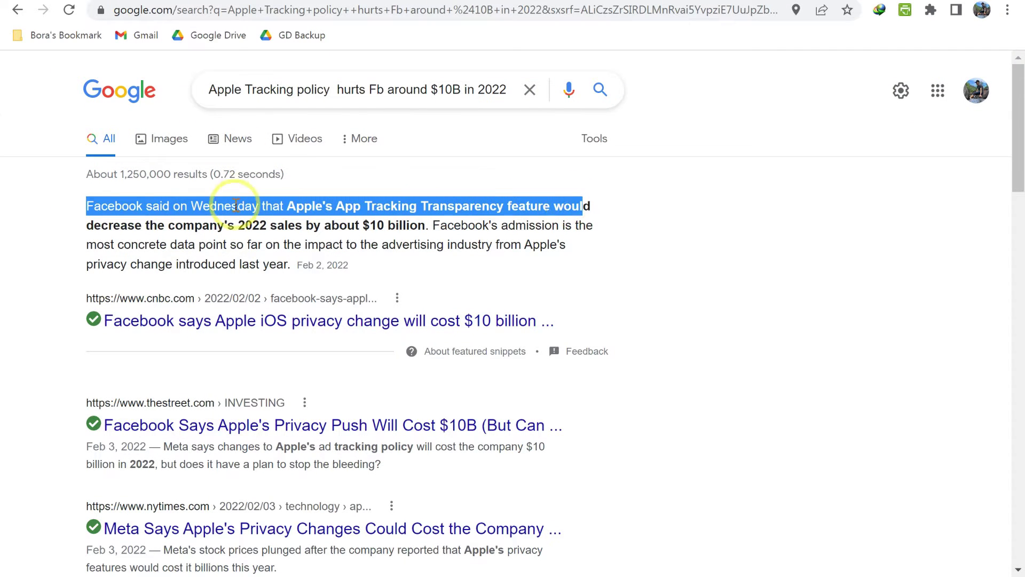
pyautogui.click(222, 228)
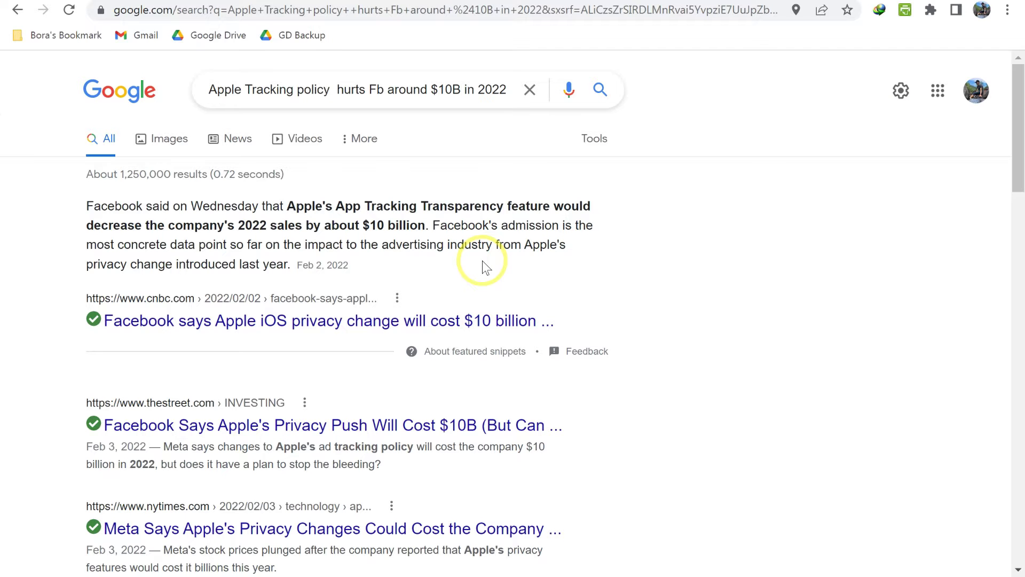
pyautogui.click(498, 566)
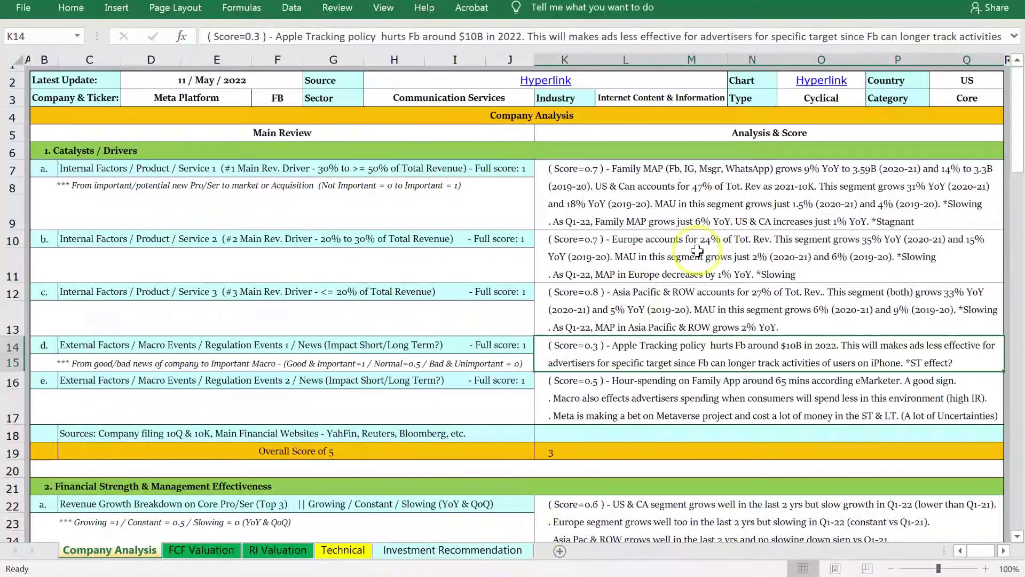
# Step: Review the Apple tracking policy note in K14 and the second external factor note in K16
pyautogui.click(718, 245)
pyautogui.click(619, 352)
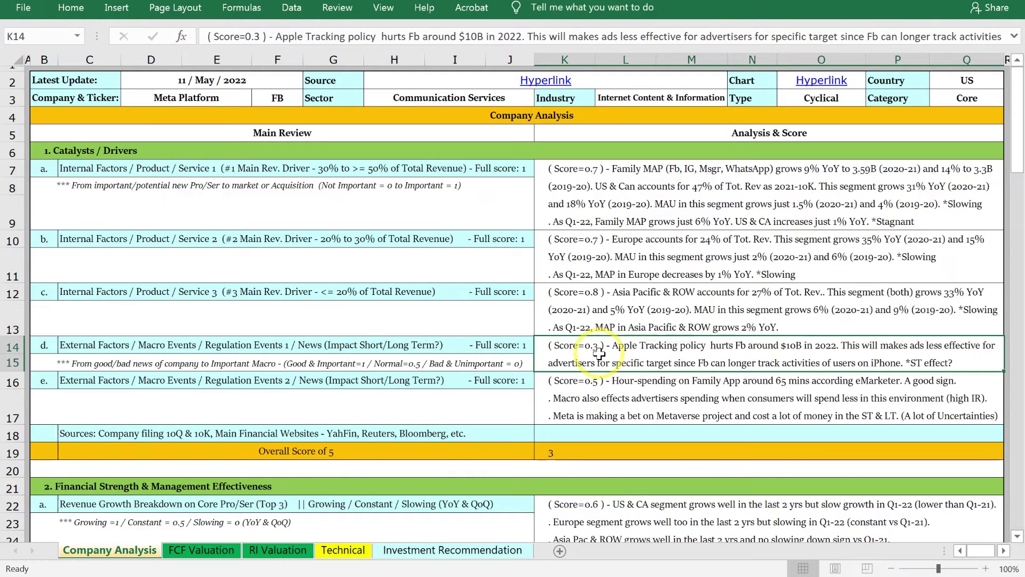
pyautogui.press('Down')
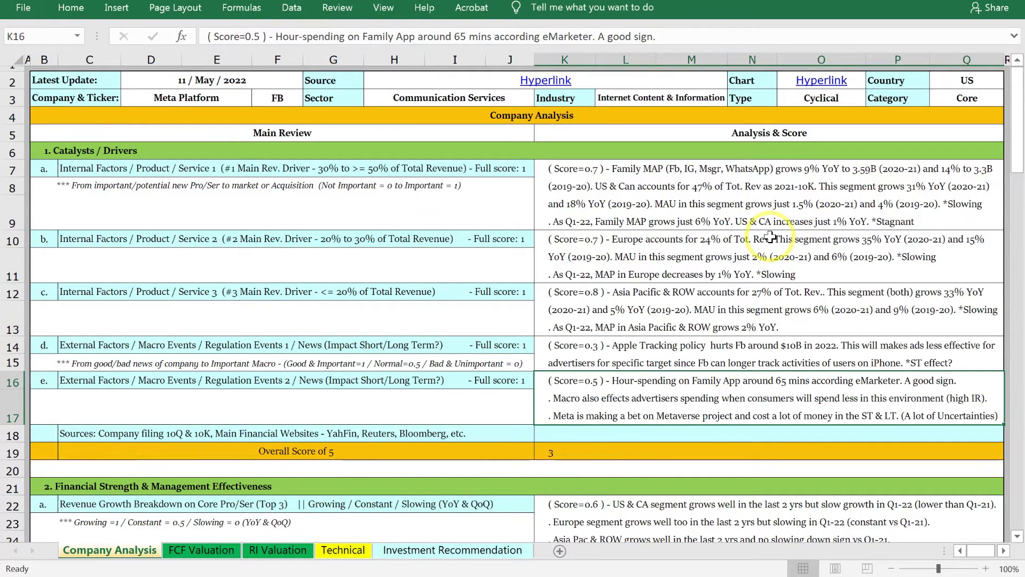
# Step: Review the three internal factor notes in K7 through K12 and the catalysts section's overall score in K19
pyautogui.moveTo(700, 202); pyautogui.dragTo(715, 311)
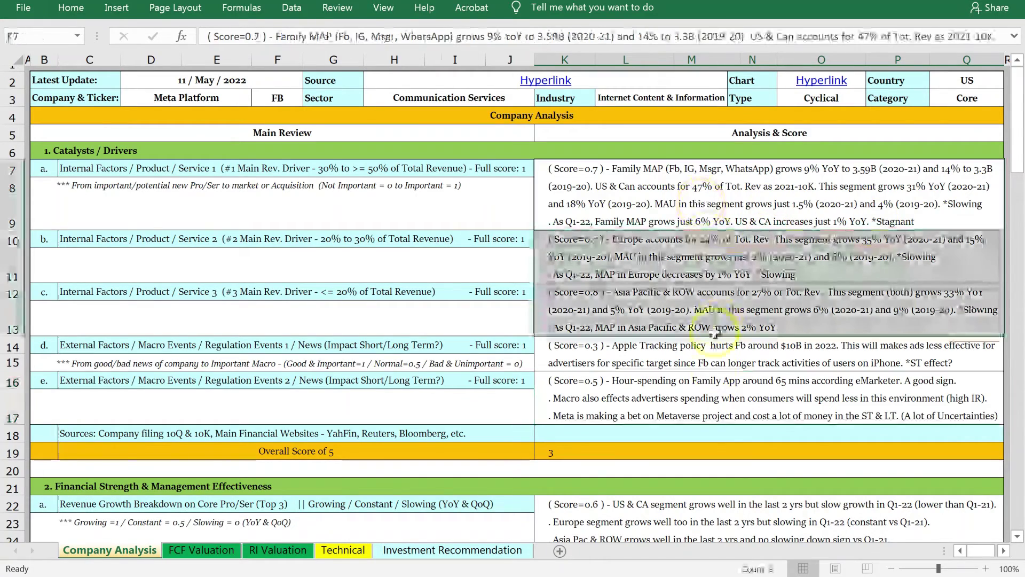
pyautogui.click(733, 316)
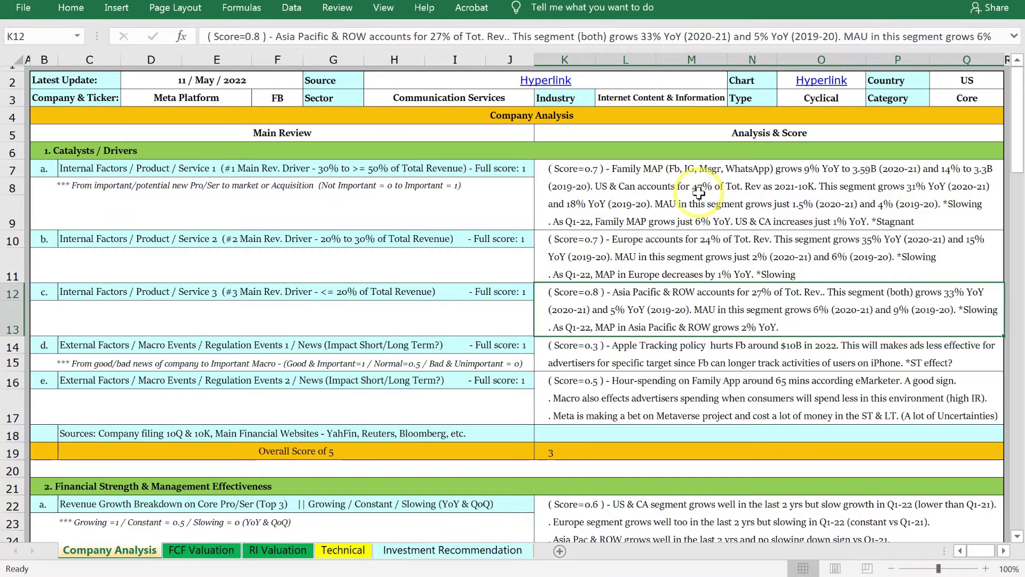
pyautogui.click(550, 450)
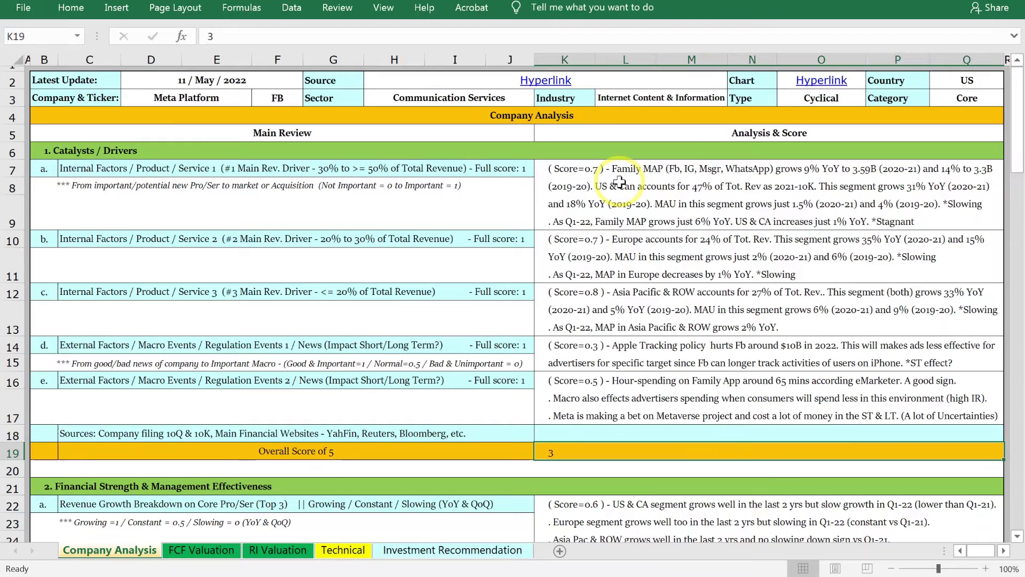
# Step: Find the Financial Strength & Management Effectiveness section and select the revenue growth breakdown note in K22
pyautogui.scroll(-8, 525, 254)
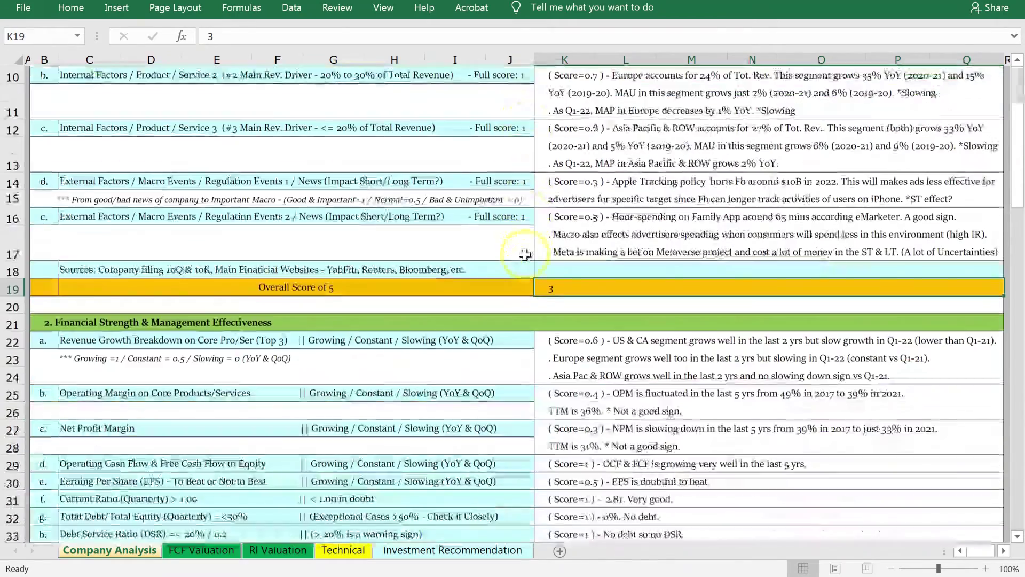
pyautogui.scroll(3, 525, 254)
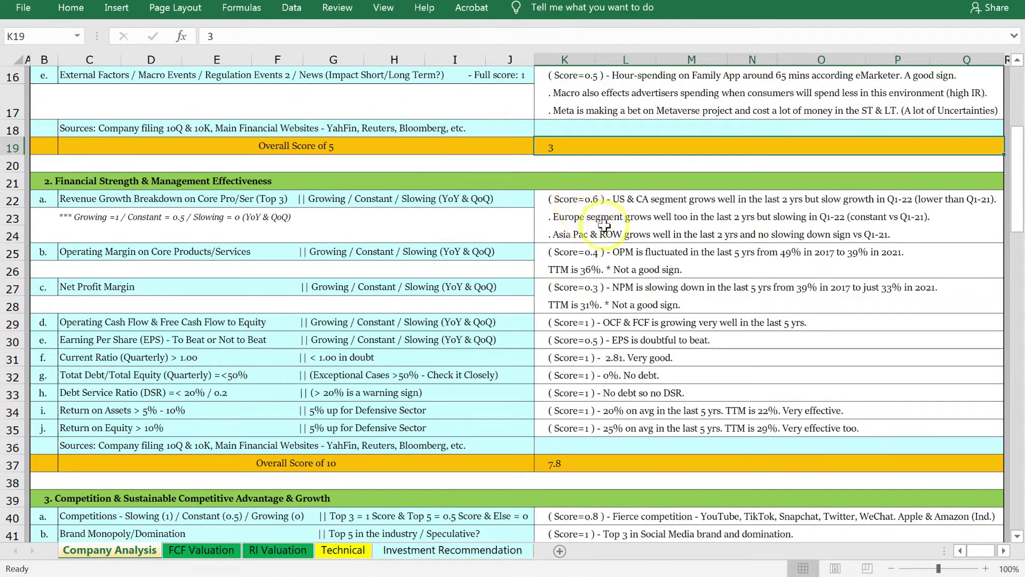
pyautogui.click(674, 205)
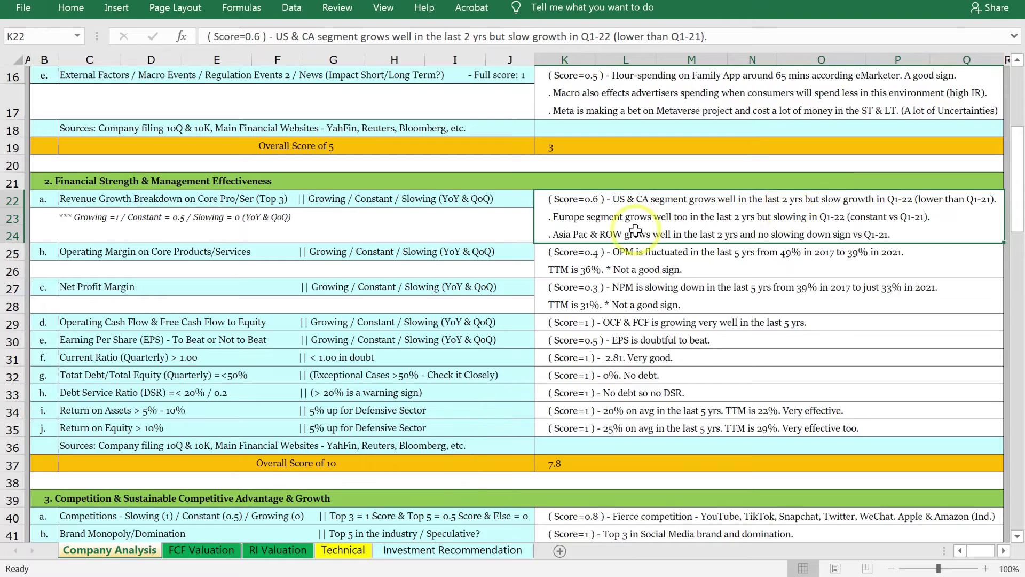
# Step: Switch to the Meta 10Q PDF in Acrobat and examine the monthly active users charts on page 34 and revenue charts on page 35
pyautogui.moveTo(415, 574)
pyautogui.click(328, 527)
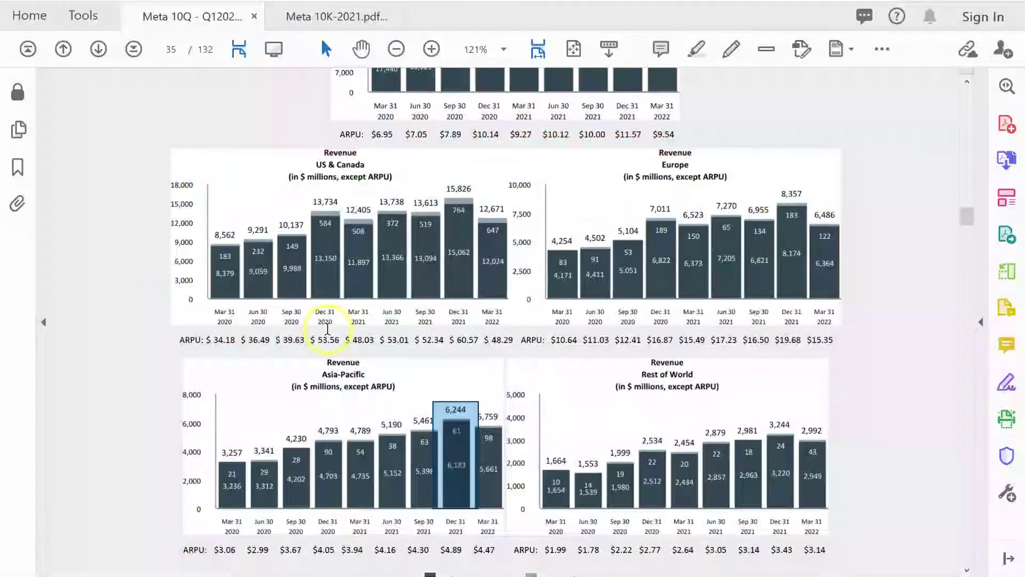
pyautogui.scroll(10, 356, 308)
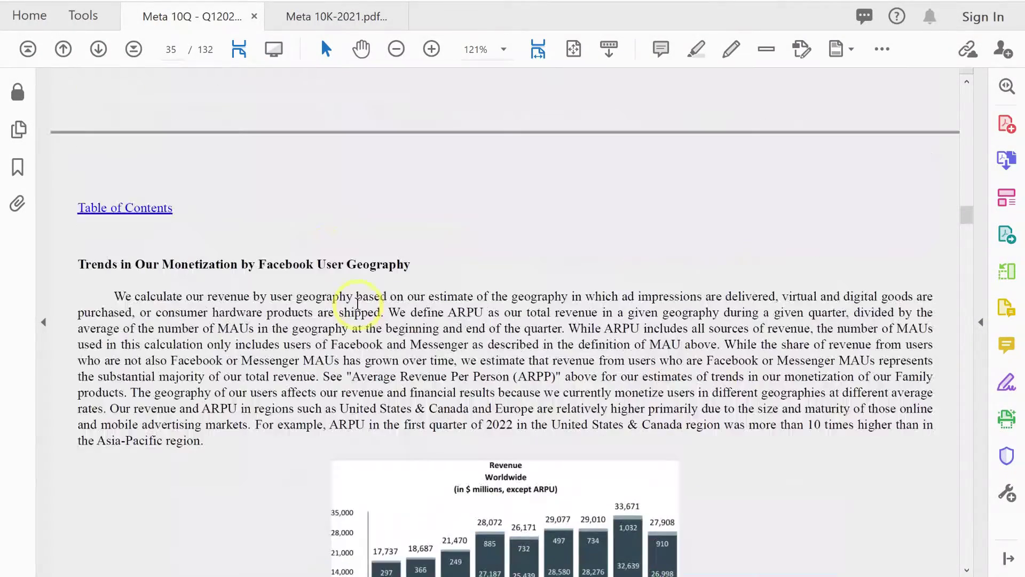
pyautogui.scroll(3, 358, 304)
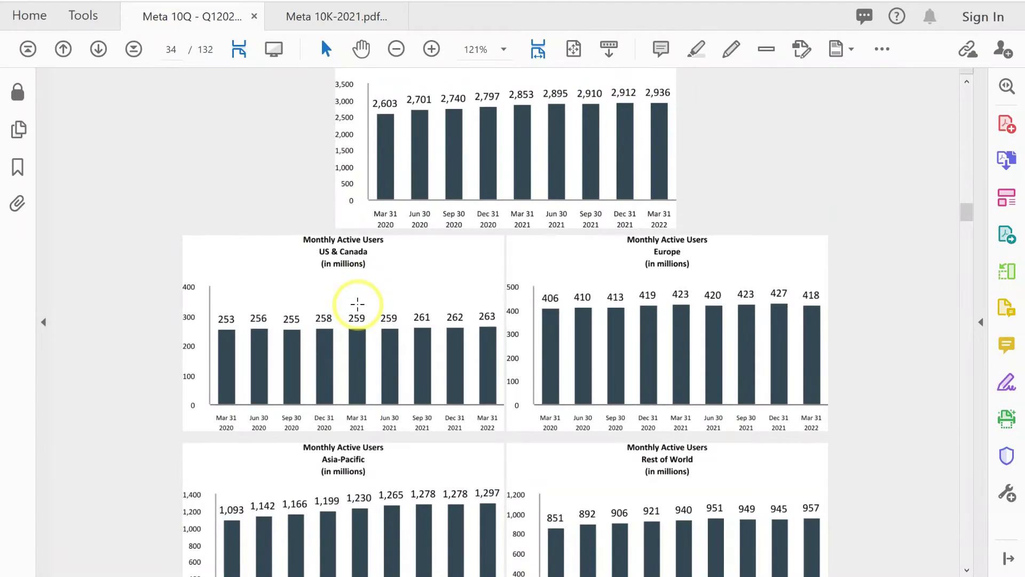
pyautogui.scroll(2, 357, 305)
pyautogui.scroll(-3, 357, 305)
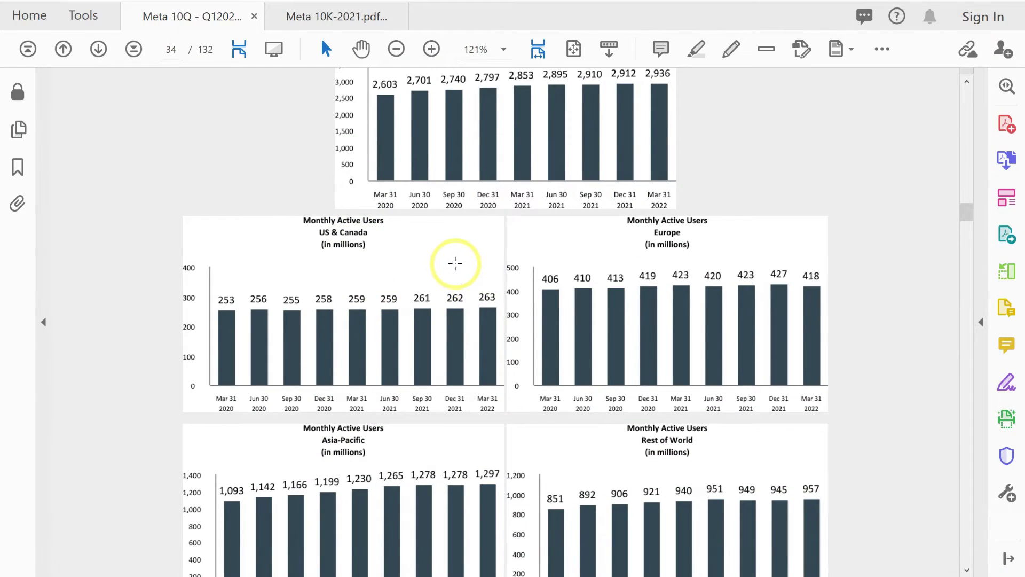
pyautogui.scroll(1, 540, 263)
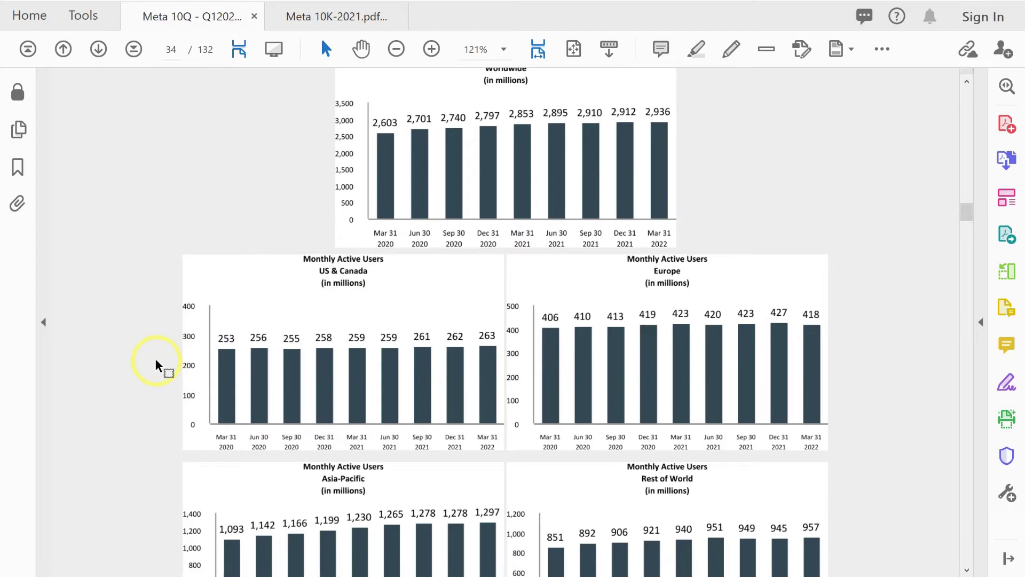
pyautogui.scroll(-20, 156, 365)
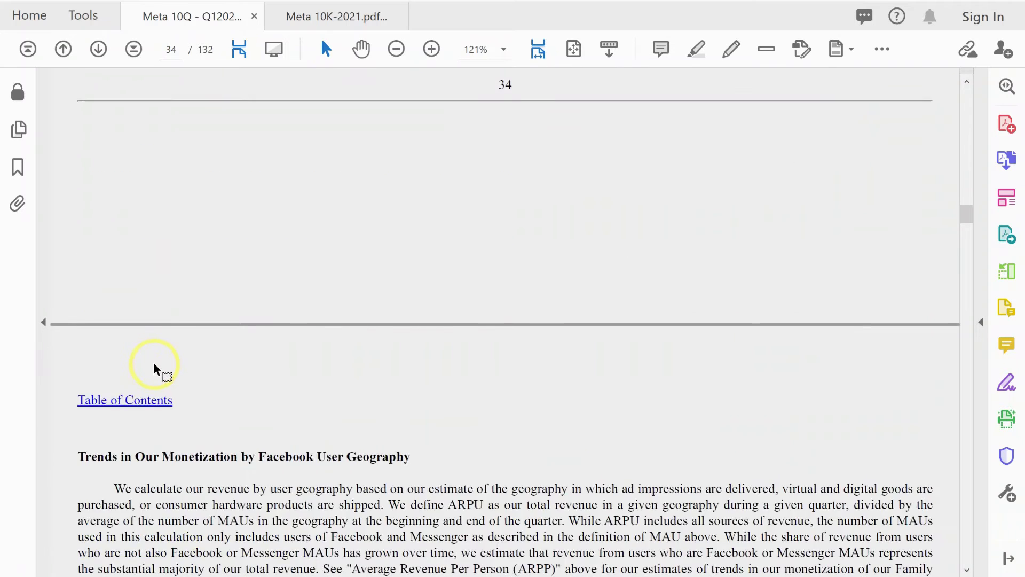
pyautogui.scroll(-5, 157, 364)
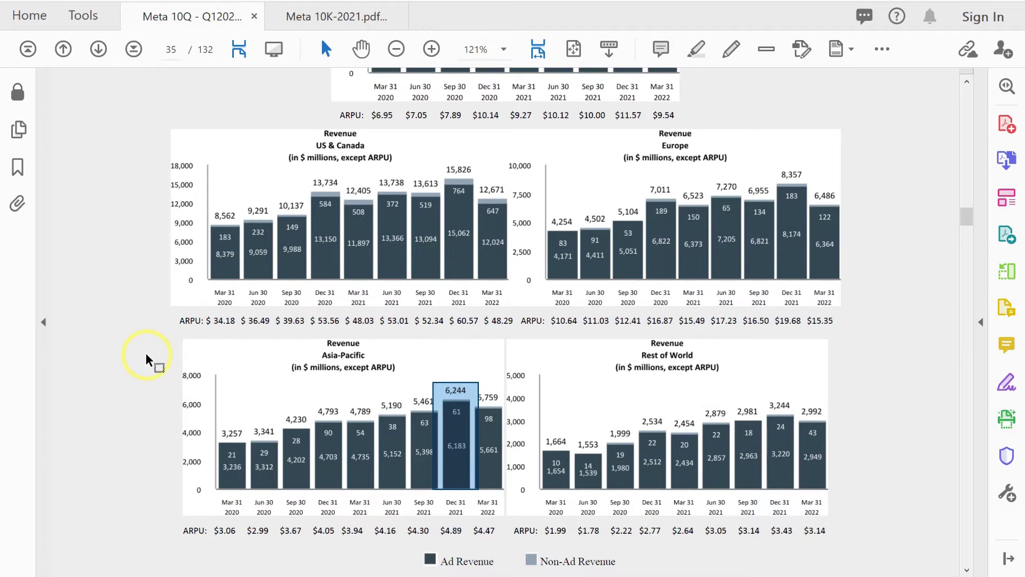
pyautogui.scroll(1, 181, 348)
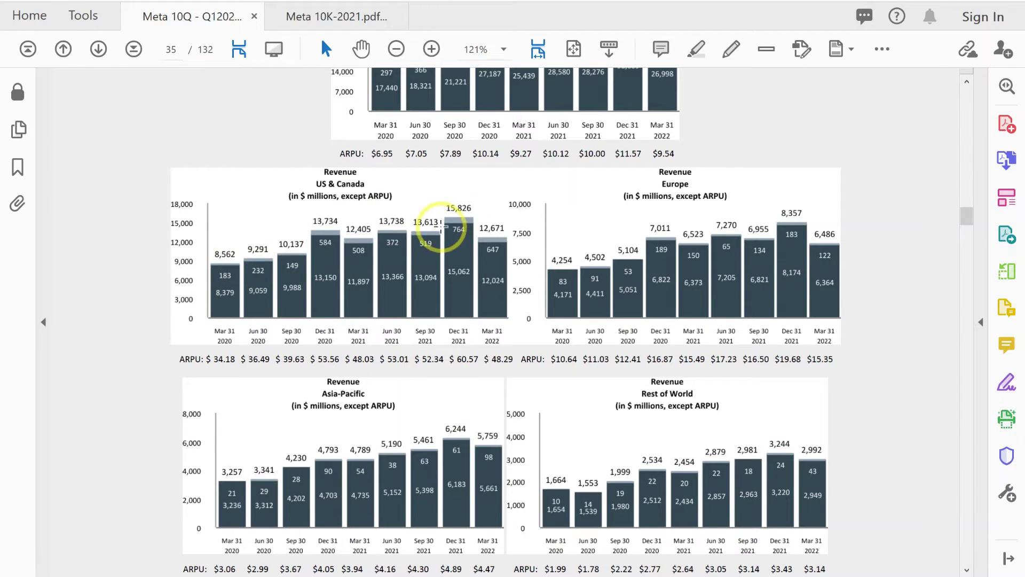
# Step: Mark out the US & Canada revenue trend from Mar 31, 2020 onward, clear it, and select the Mar 31, 2022 area
pyautogui.moveTo(215, 254); pyautogui.dragTo(486, 217)
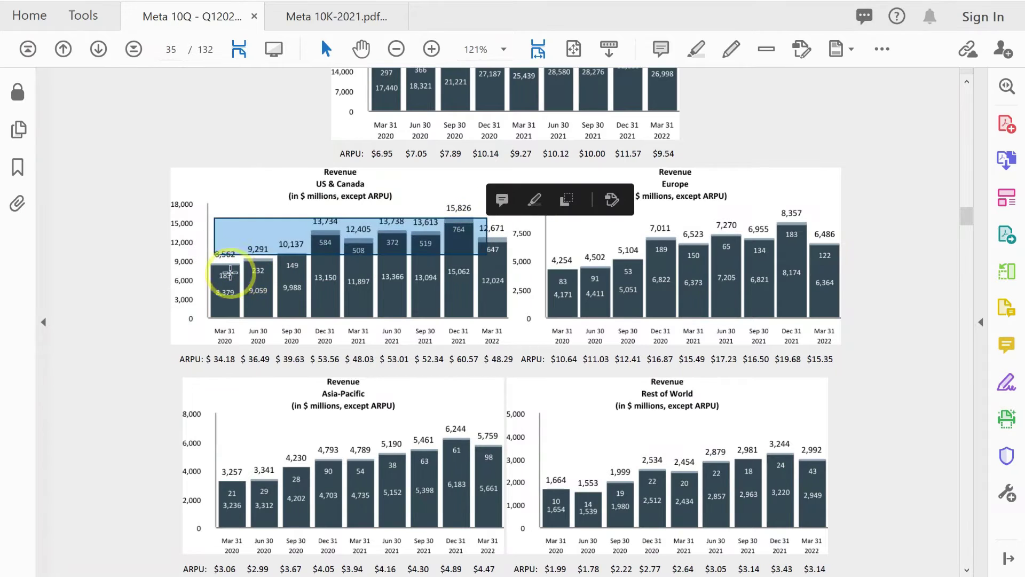
pyautogui.click(321, 247)
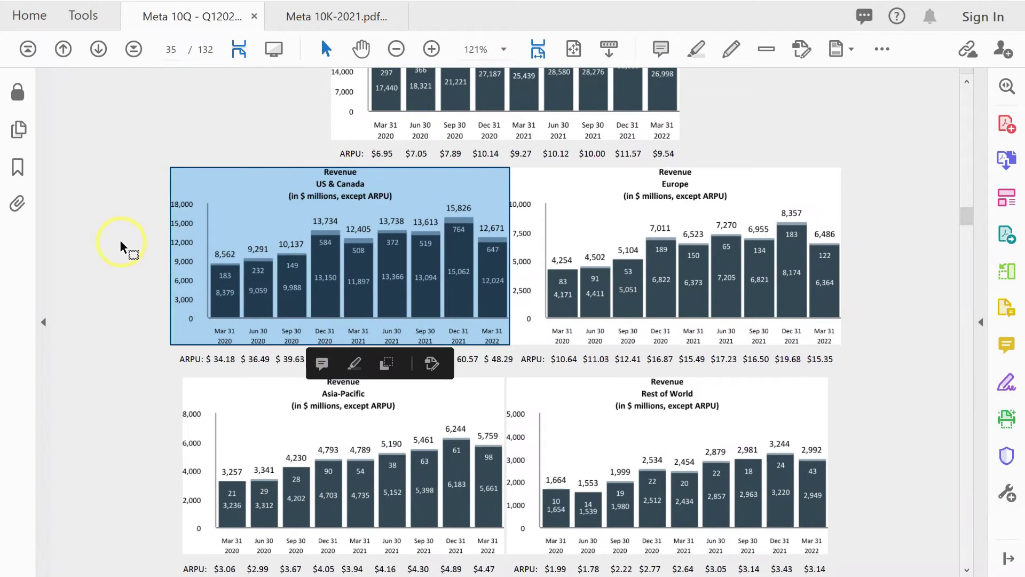
pyautogui.click(133, 254)
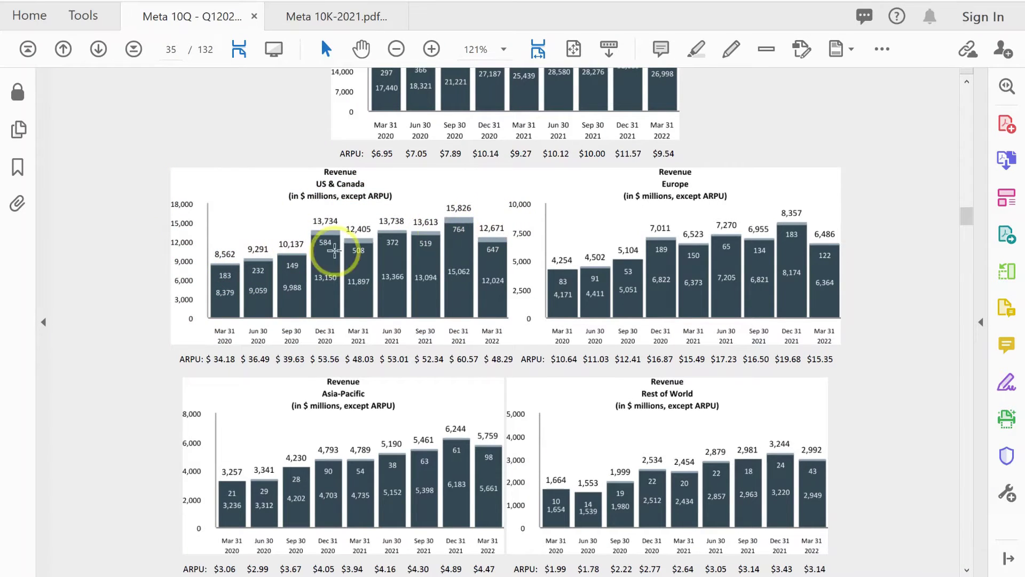
pyautogui.moveTo(480, 219); pyautogui.dragTo(487, 251)
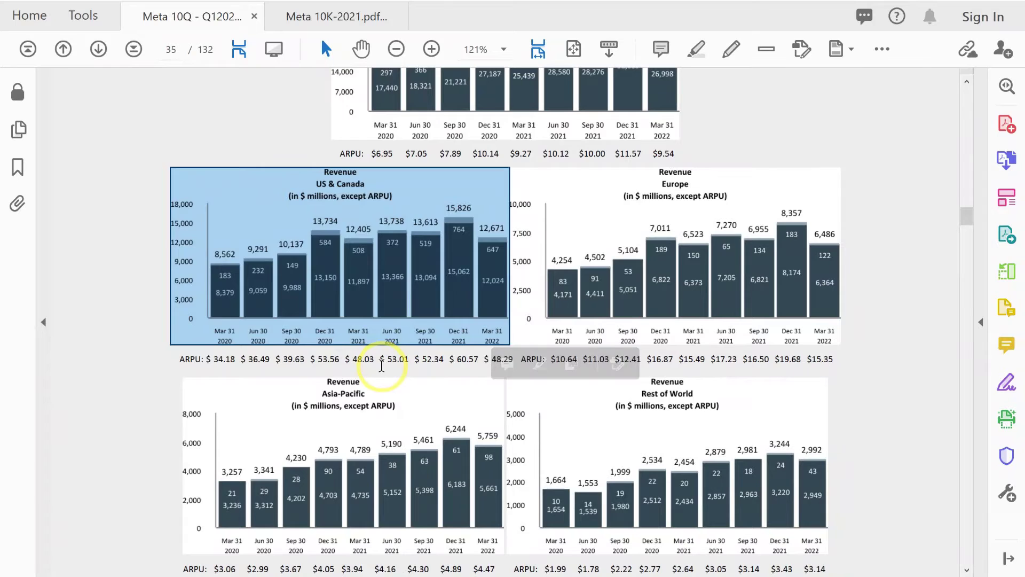
# Step: Clear the US & Canada chart selection and mark out the Mar 31, 2021 and Mar 31, 2022 areas of the Europe revenue chart
pyautogui.click(329, 341)
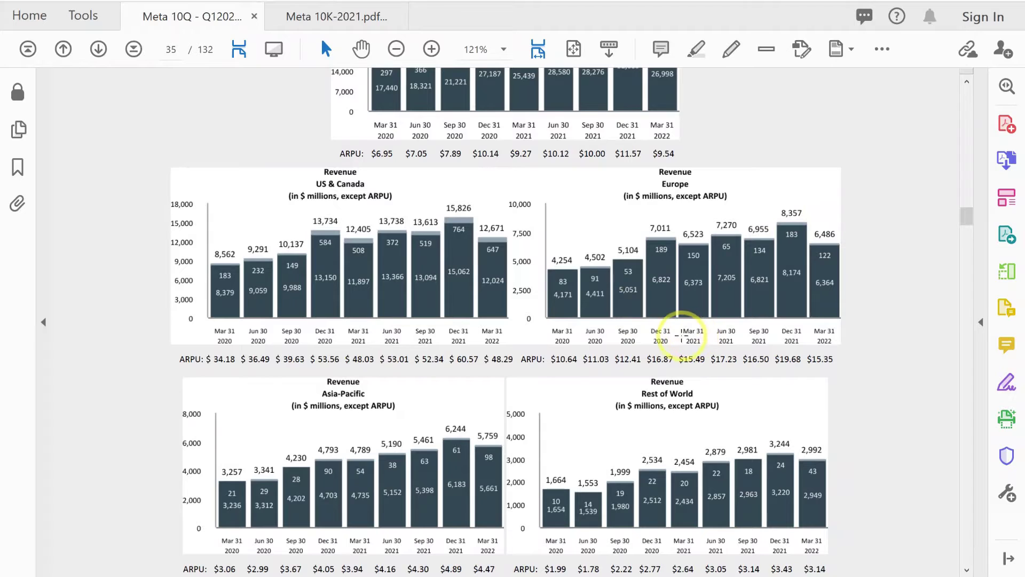
pyautogui.moveTo(680, 323); pyautogui.dragTo(713, 345)
pyautogui.moveTo(785, 211); pyautogui.dragTo(812, 286)
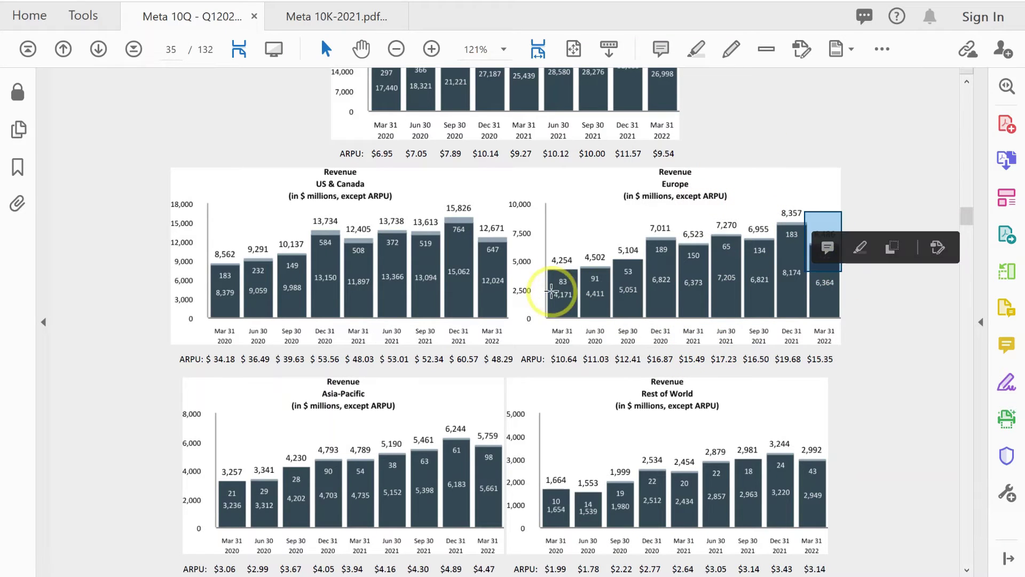
pyautogui.click(828, 154)
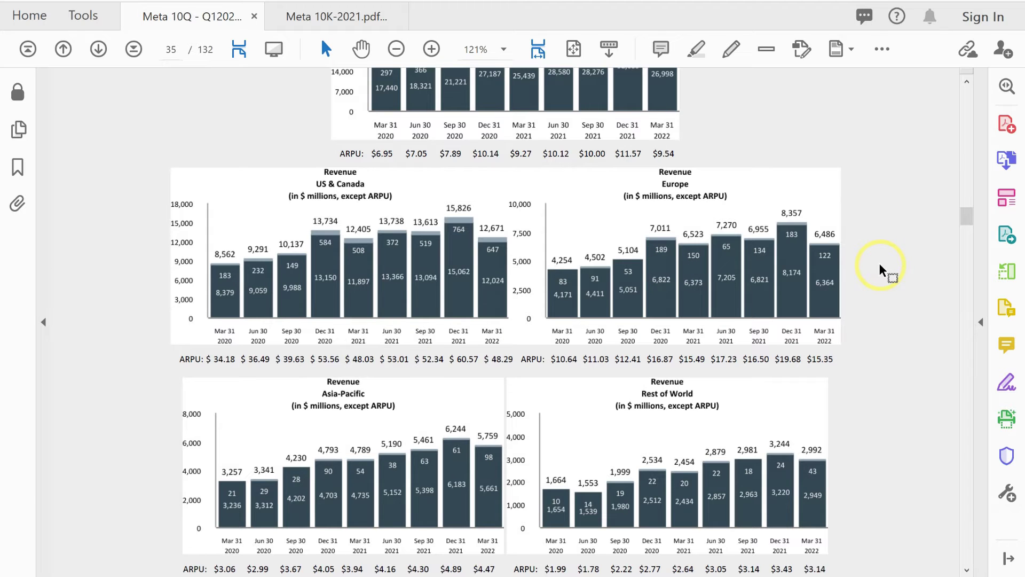
# Step: Mark out the Asia-Pacific and Rest of World revenue trends from Mar 31, 2020 to Mar 31, 2022, clearing each selection
pyautogui.scroll(-2, 705, 315)
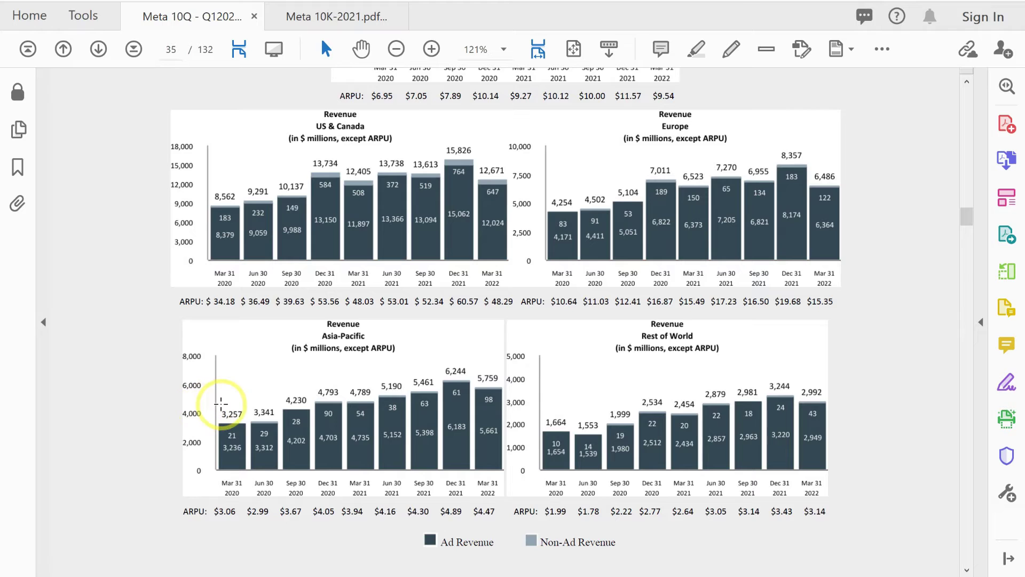
pyautogui.moveTo(228, 392); pyautogui.dragTo(476, 407)
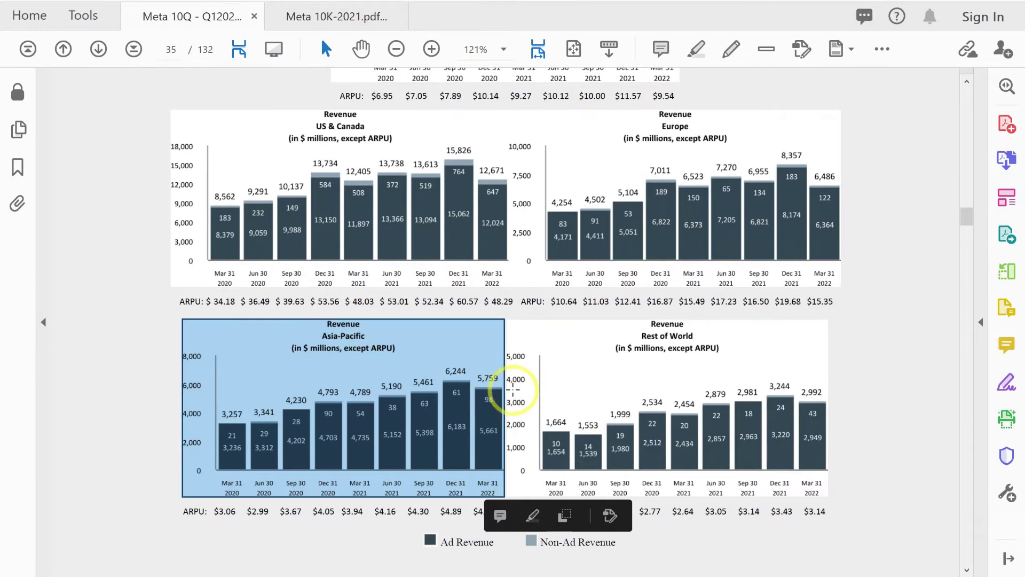
pyautogui.click(99, 383)
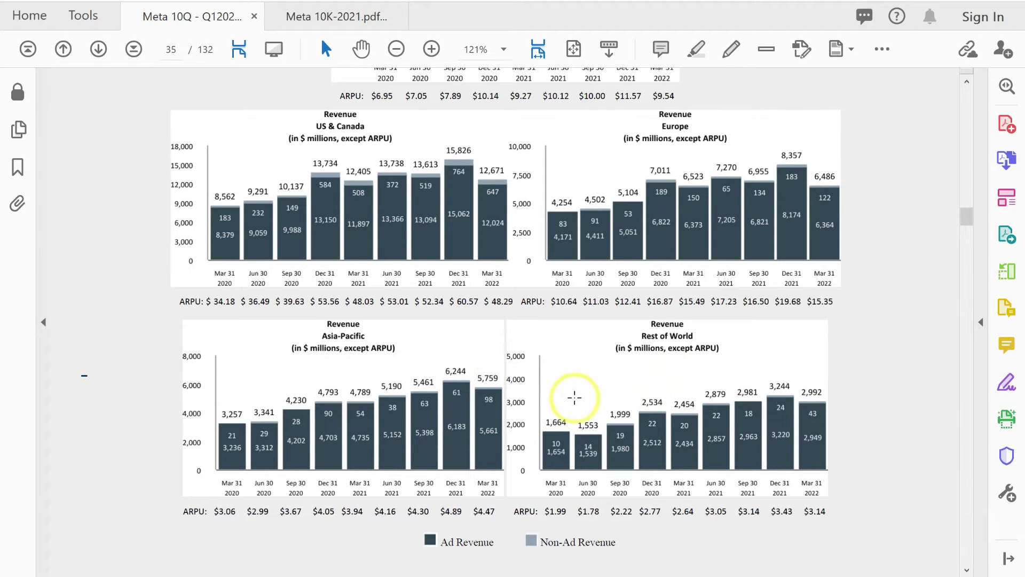
pyautogui.moveTo(535, 411); pyautogui.dragTo(839, 380)
pyautogui.click(852, 345)
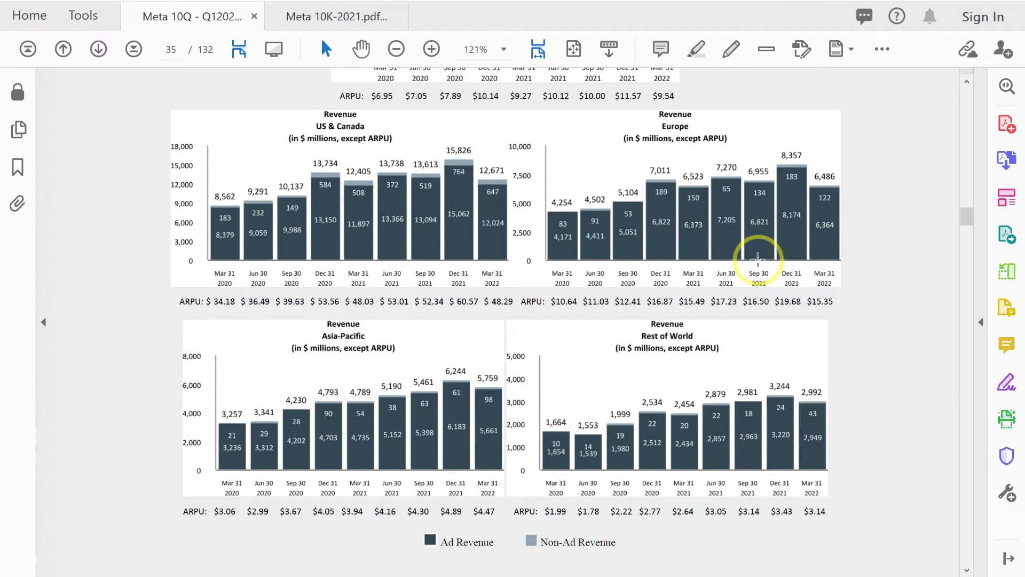
# Step: Switch back to the Excel workbook and review the revenue growth breakdown note in K22 covering the regional segments
pyautogui.hotkey('alt', 'Tab')
pyautogui.click(662, 246)
pyautogui.click(663, 211)
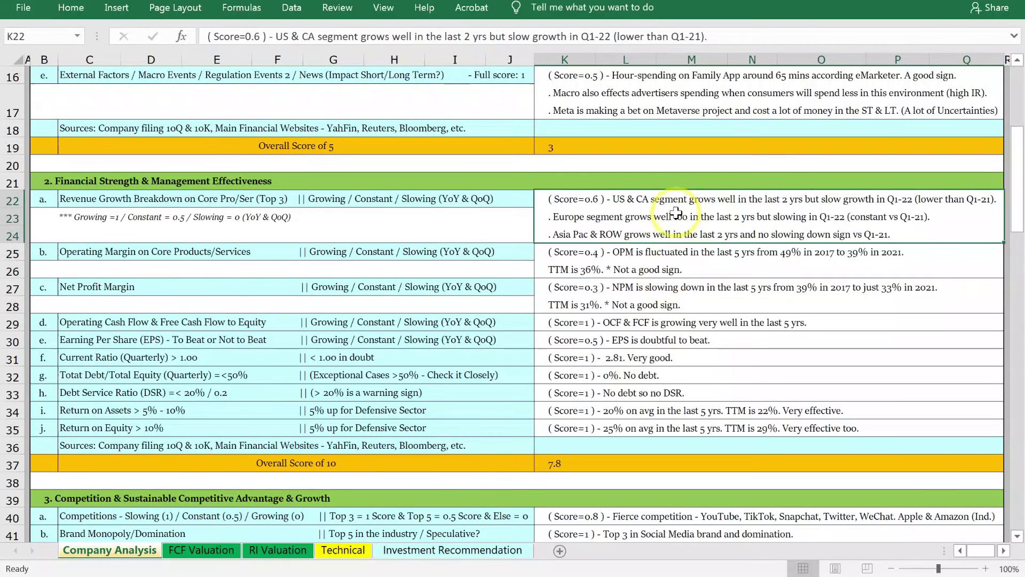
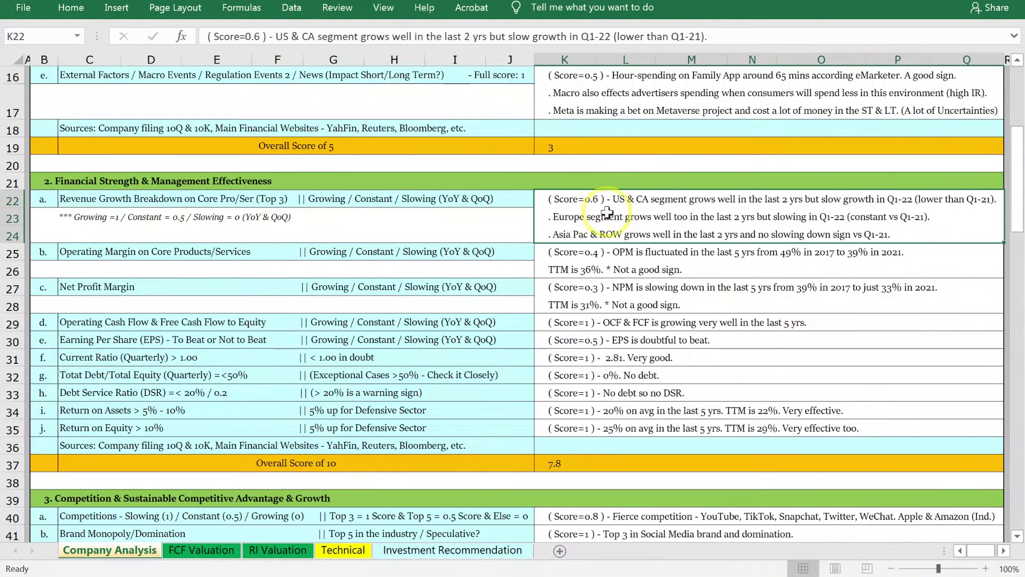
pyautogui.click(614, 255)
pyautogui.click(662, 209)
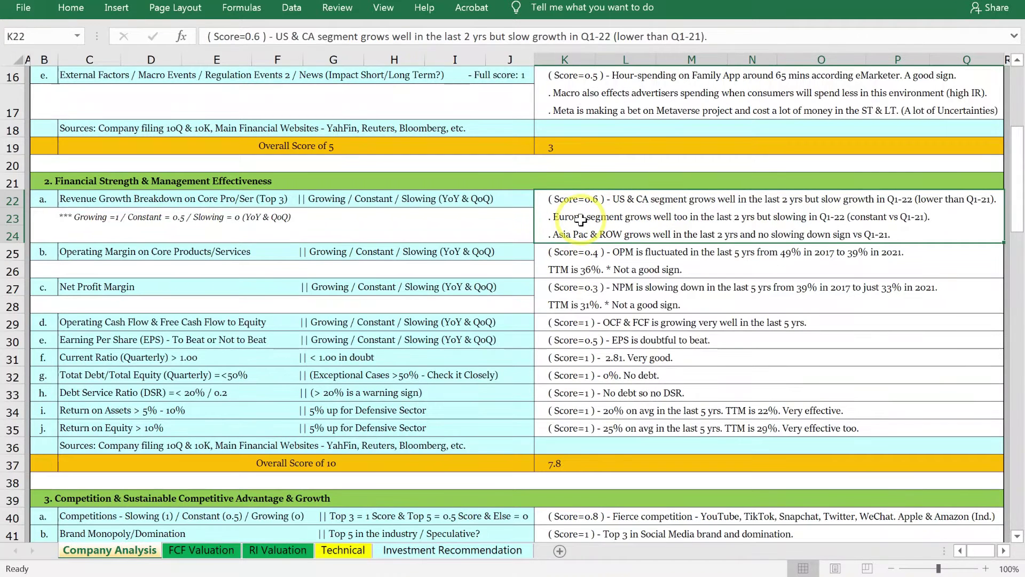
pyautogui.click(594, 356)
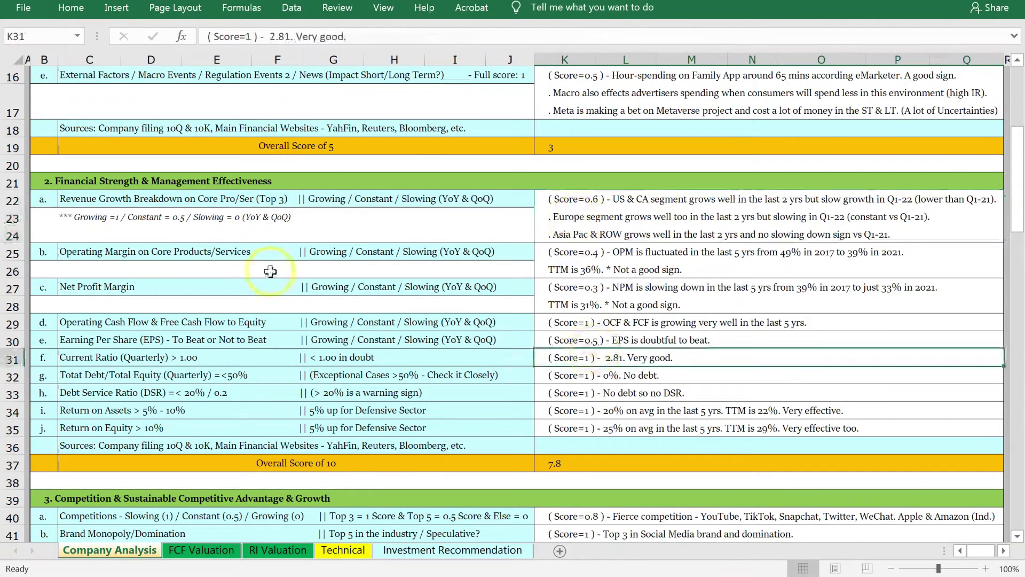
# Step: Review the operating margin note in K25 and the net profit margin note in K27
pyautogui.click(391, 253)
pyautogui.click(689, 325)
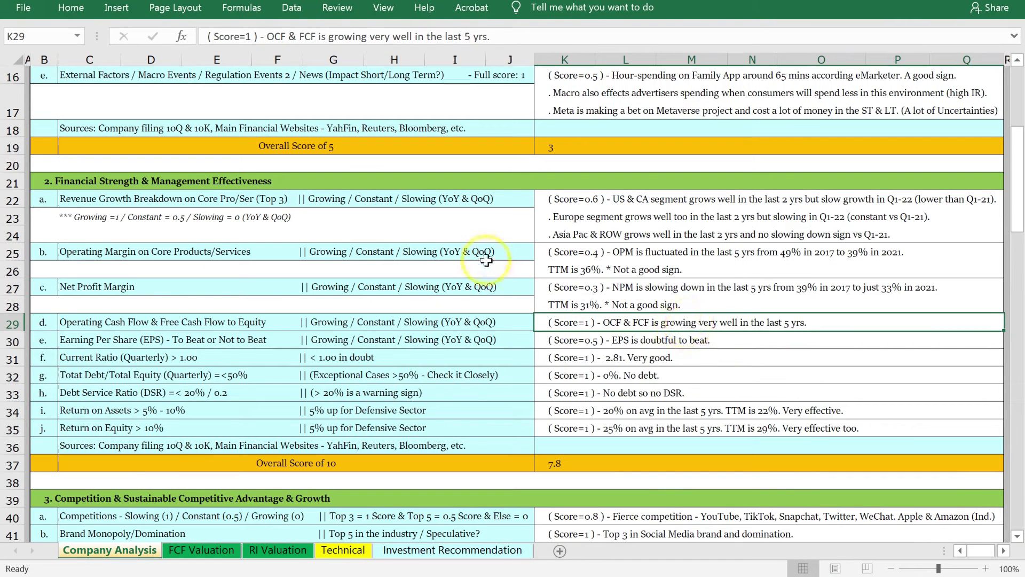
pyautogui.click(677, 260)
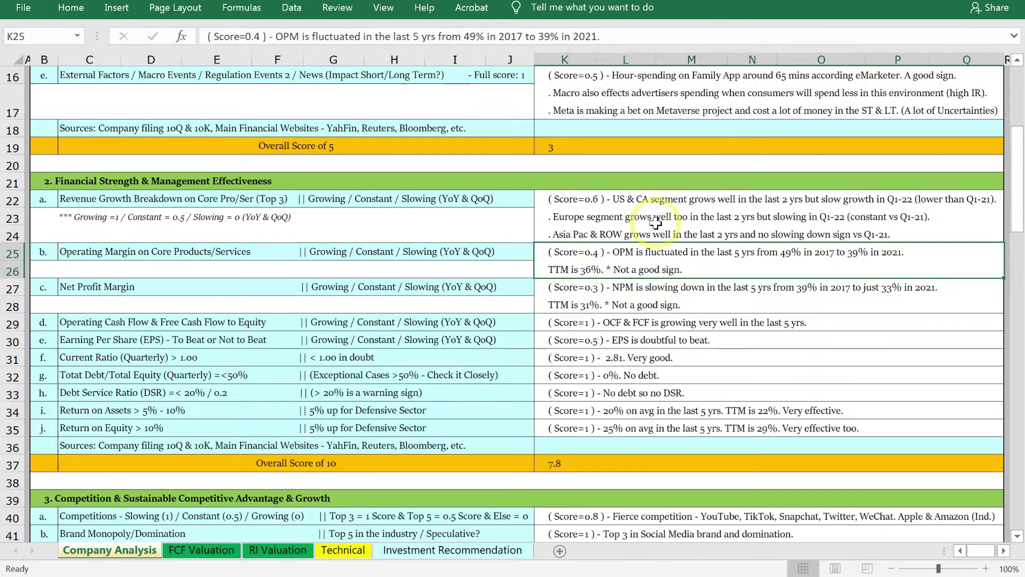
pyautogui.click(354, 294)
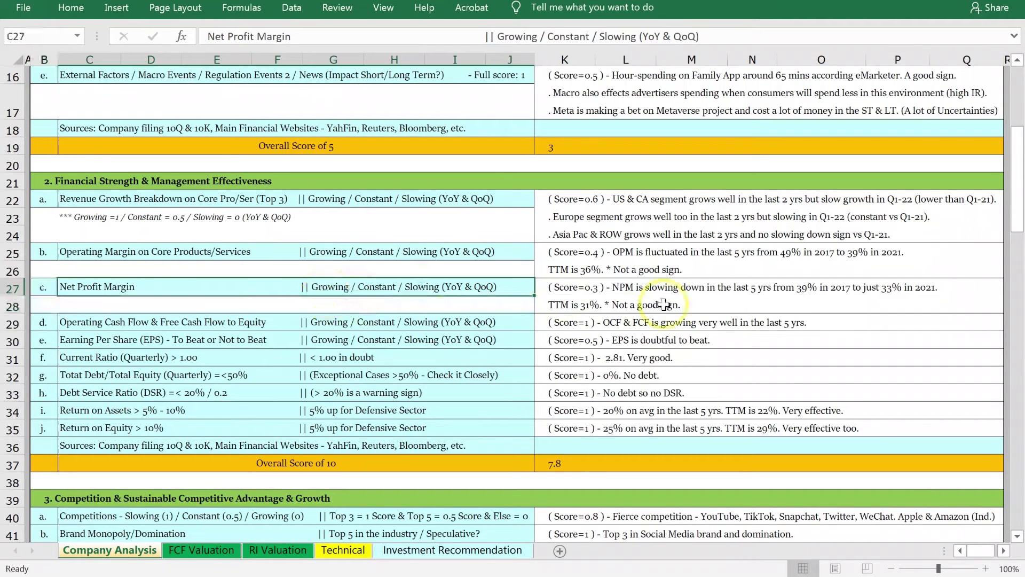
pyautogui.click(710, 322)
pyautogui.click(678, 300)
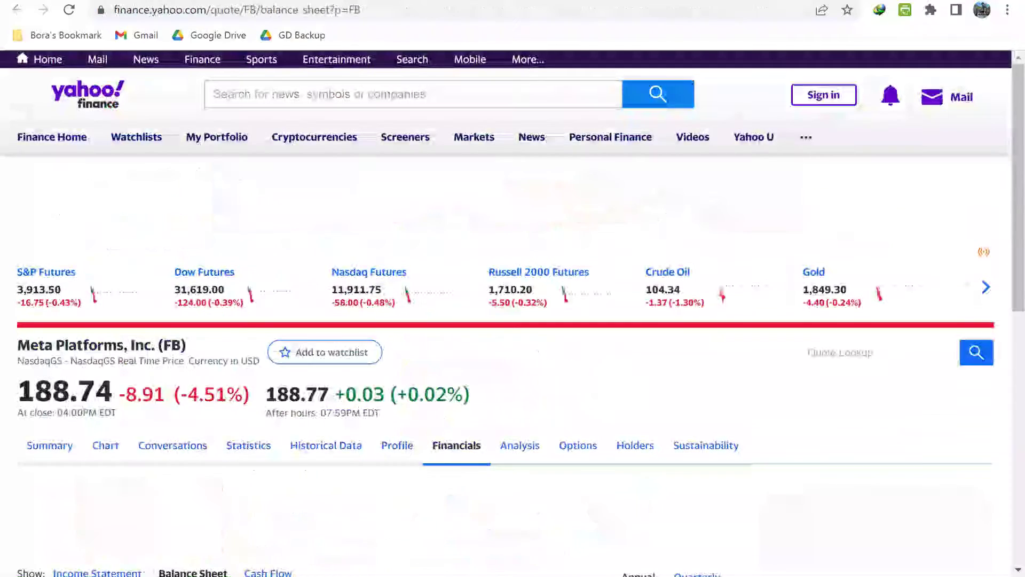
# Step: Switch to Meta's Yahoo Finance financials in the browser, show the income statement, and examine the Operating Income row across all periods
pyautogui.scroll(-6, 588, 310)
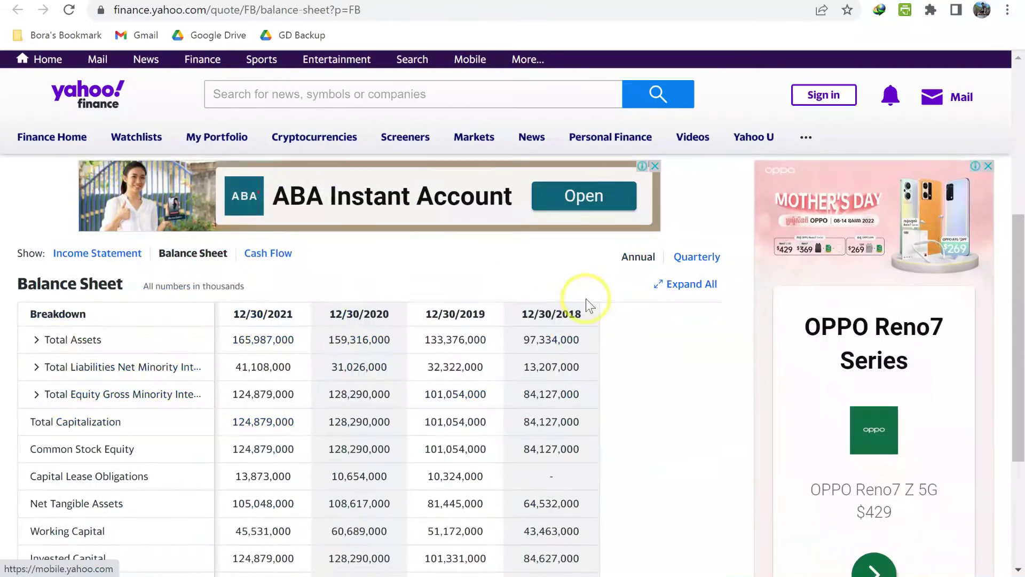
pyautogui.click(101, 252)
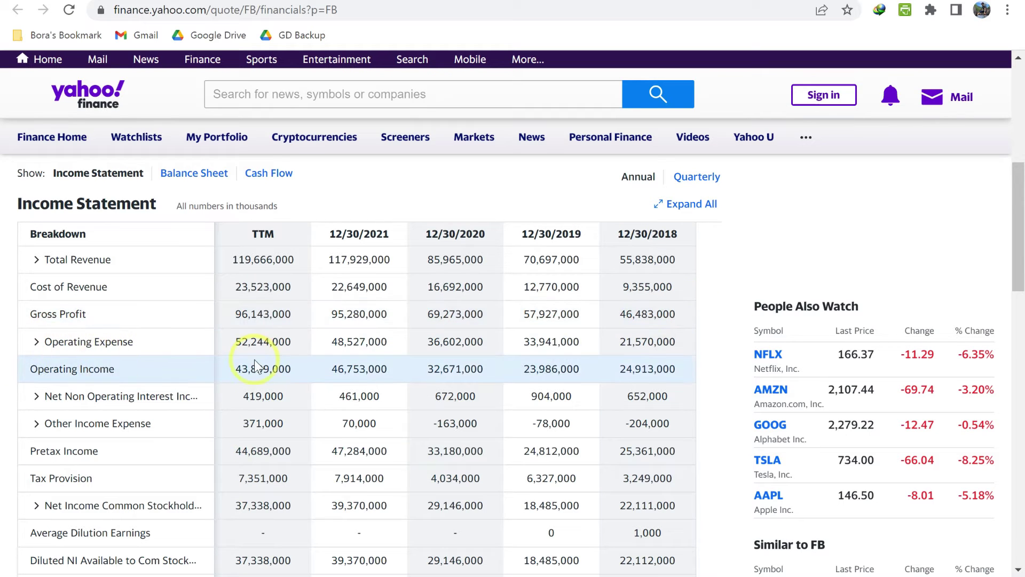
pyautogui.moveTo(479, 368); pyautogui.dragTo(233, 373)
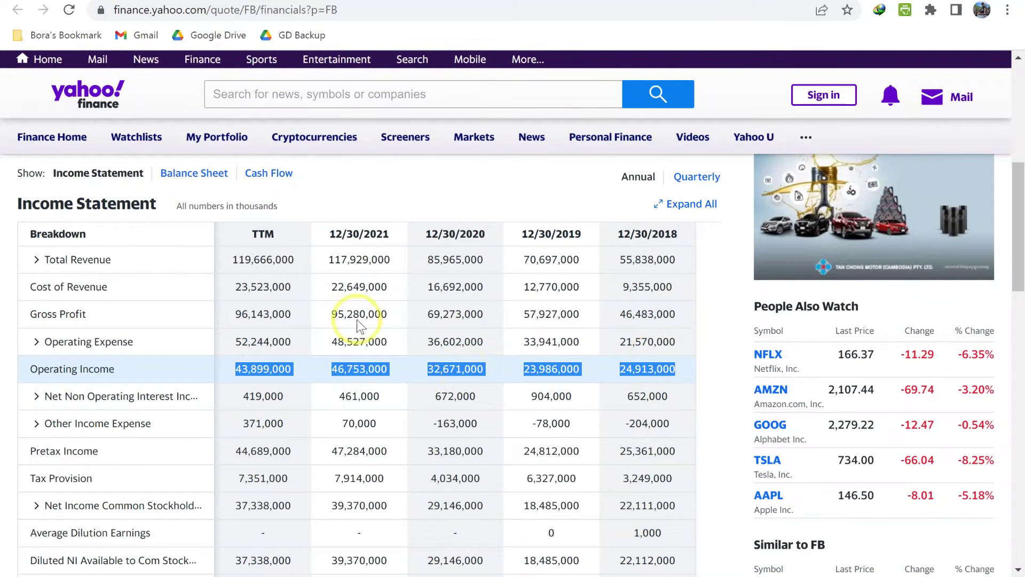
pyautogui.click(715, 363)
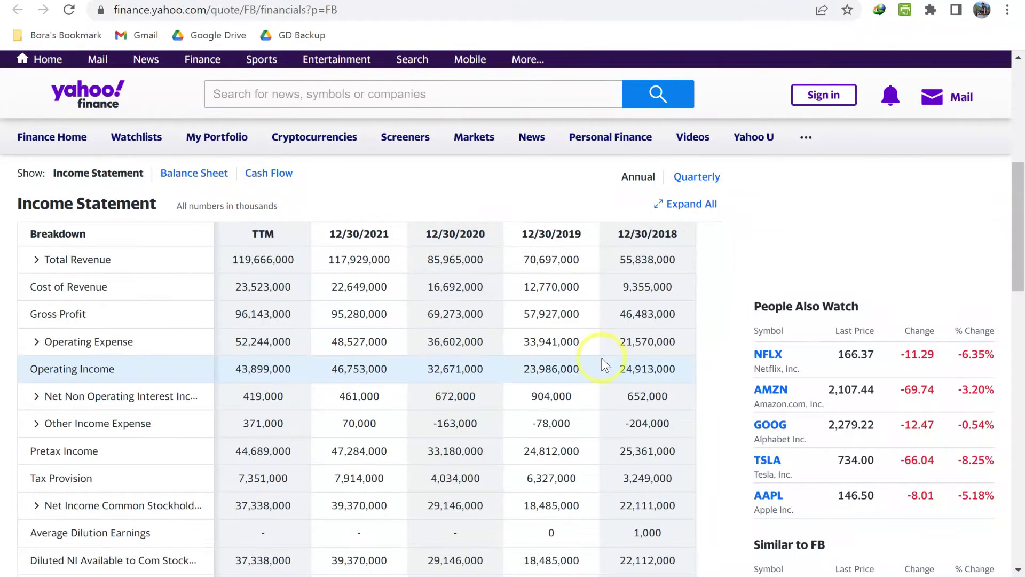
pyautogui.moveTo(697, 374); pyautogui.dragTo(339, 369)
pyautogui.click(725, 354)
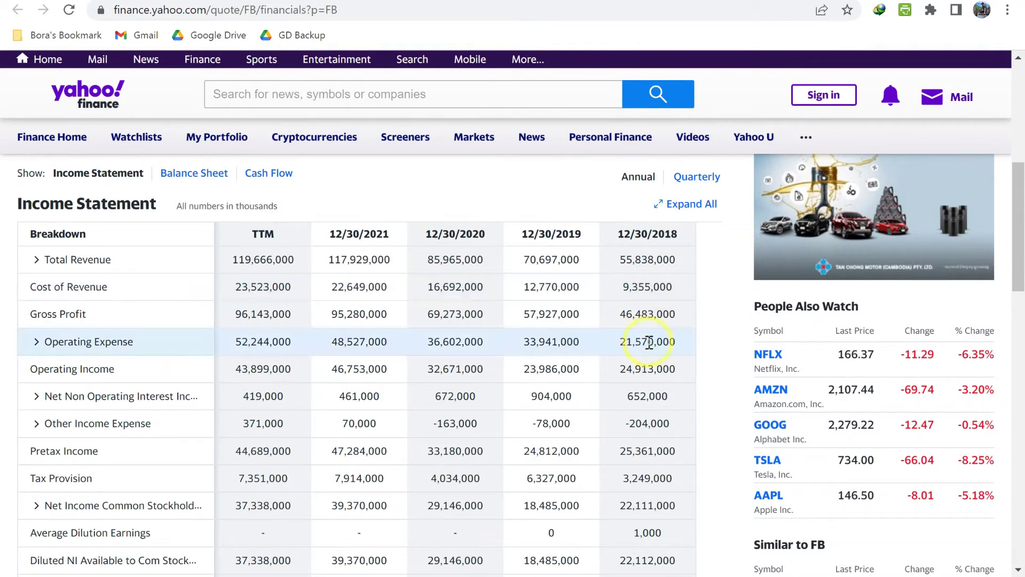
# Step: Return to the Excel workbook and review the net profit margin note in K27 and the cash flow note in K29
pyautogui.hotkey('alt', 'Tab')
pyautogui.click(753, 320)
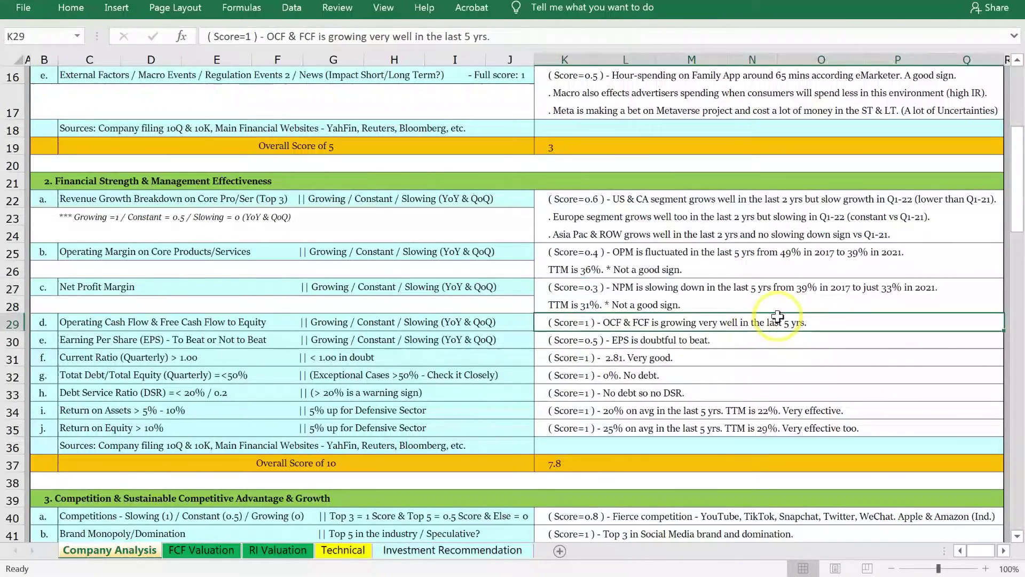
pyautogui.click(751, 300)
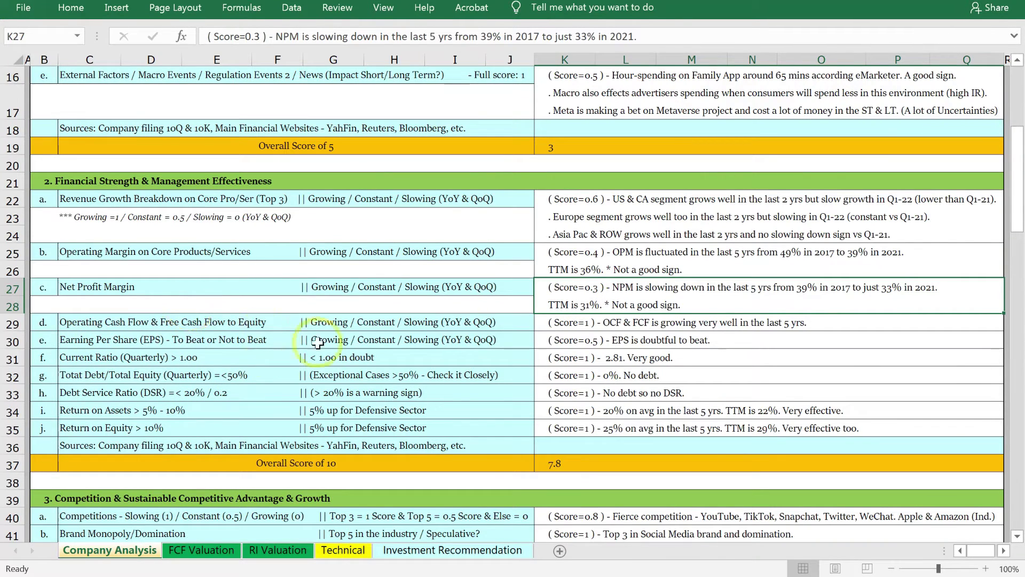
pyautogui.click(613, 324)
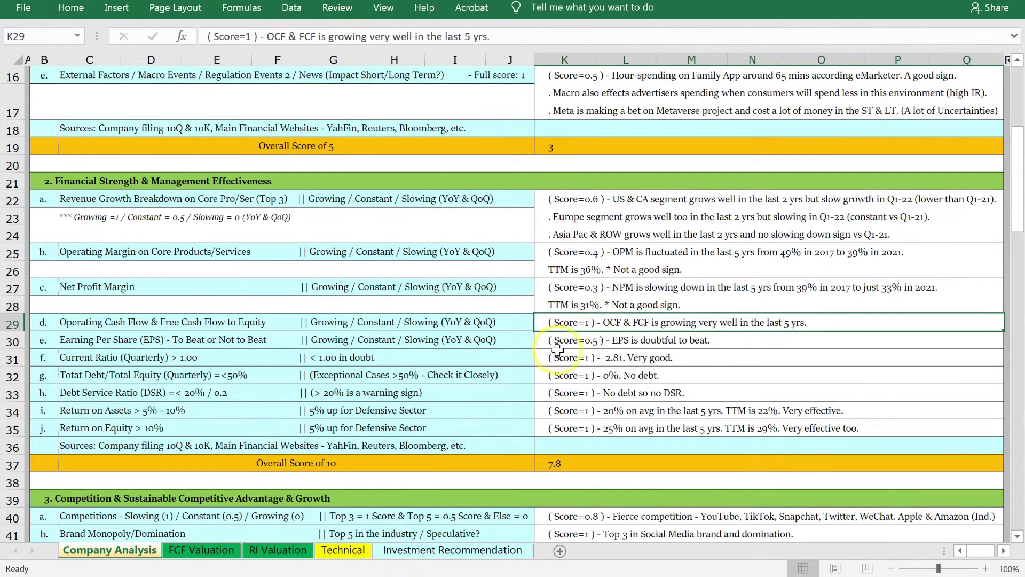
# Step: Switch to Yahoo Finance, show Meta's cash flow statement, and examine the Operating Cash Flow and Free Cash Flow rows from 2018 to 2021
pyautogui.click(374, 575)
pyautogui.click(195, 171)
pyautogui.click(268, 254)
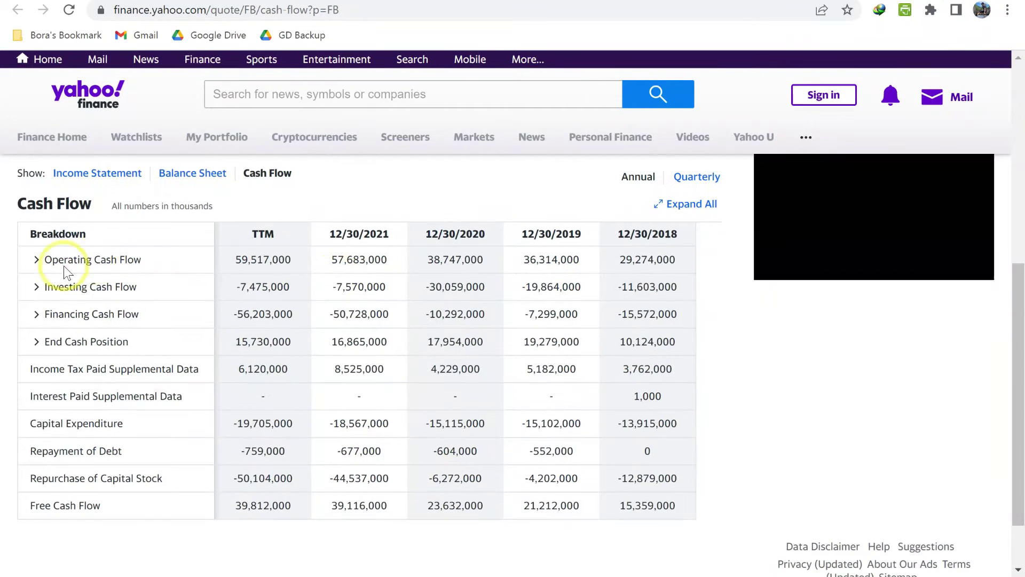
pyautogui.moveTo(677, 265); pyautogui.dragTo(612, 265)
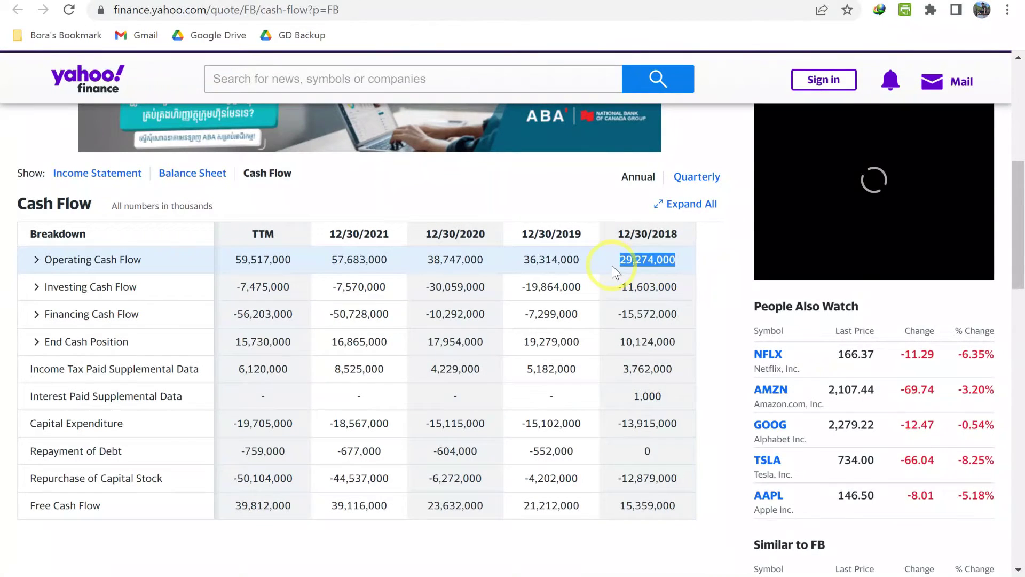
pyautogui.moveTo(338, 261); pyautogui.dragTo(691, 269)
pyautogui.click(692, 269)
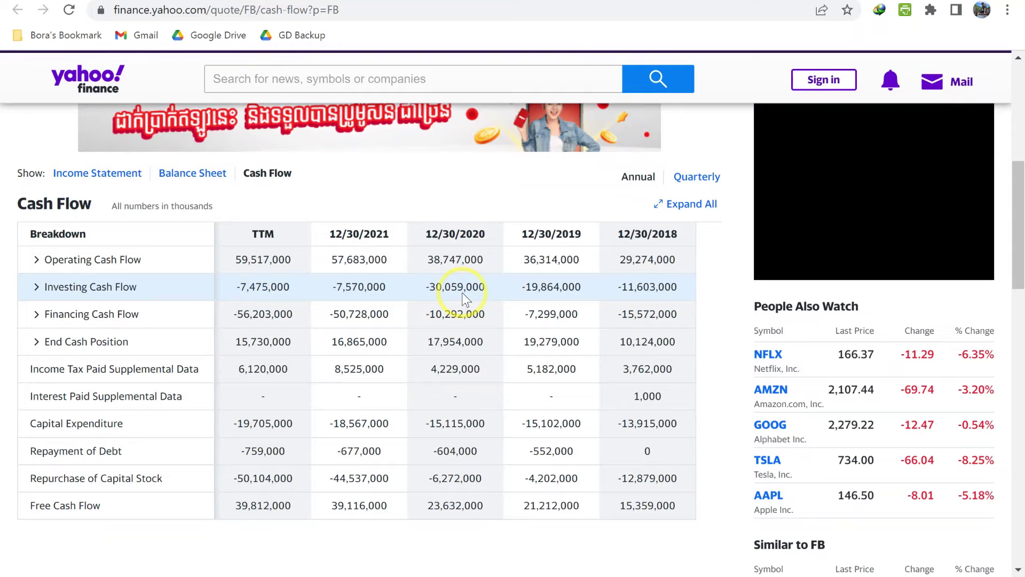
pyautogui.moveTo(677, 503); pyautogui.dragTo(348, 526)
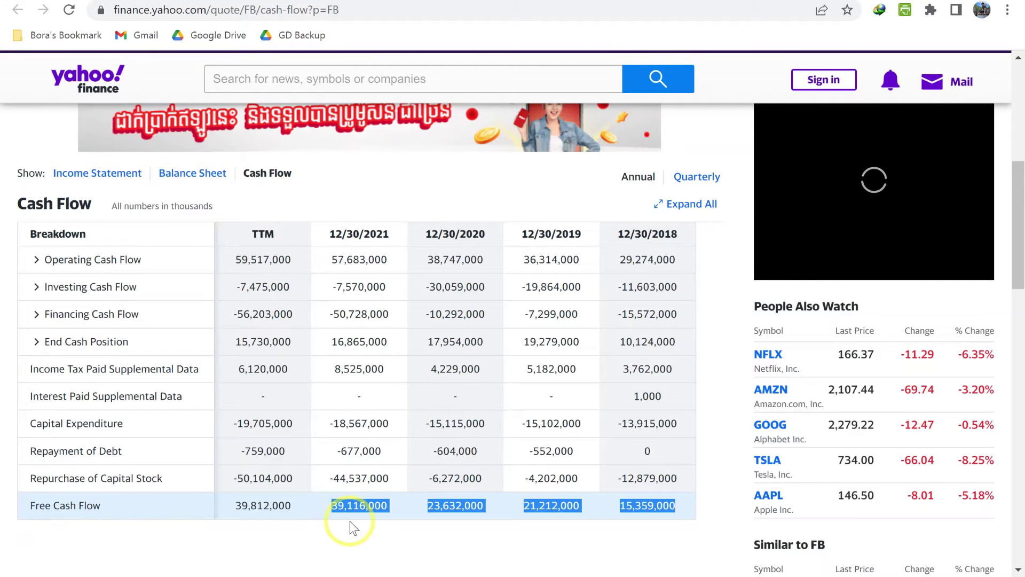
pyautogui.click(437, 527)
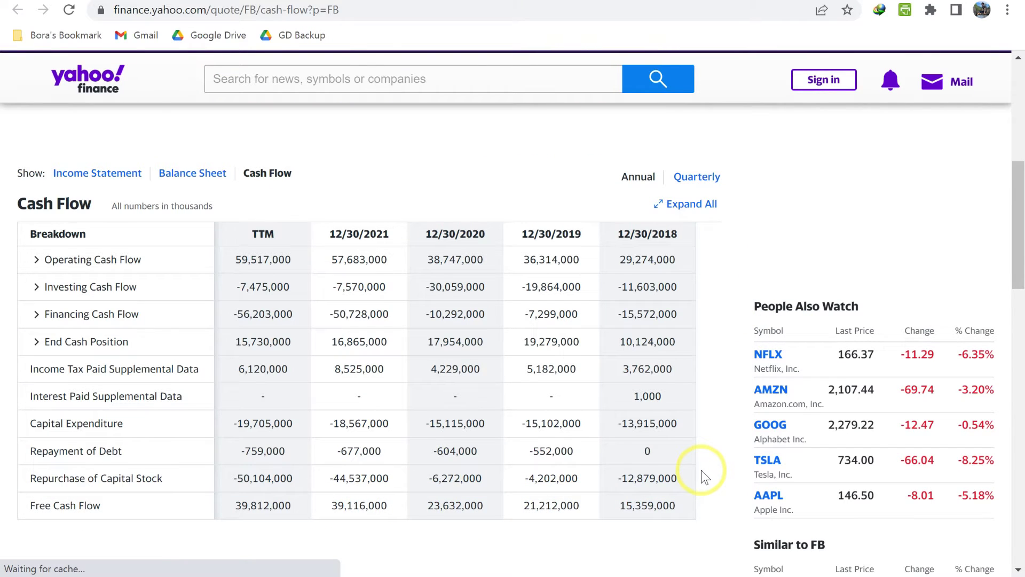
# Step: Switch back to the Excel workbook and review the cash flow note in K29 and the earnings per share note in K30
pyautogui.click(513, 568)
pyautogui.click(702, 363)
pyautogui.click(665, 319)
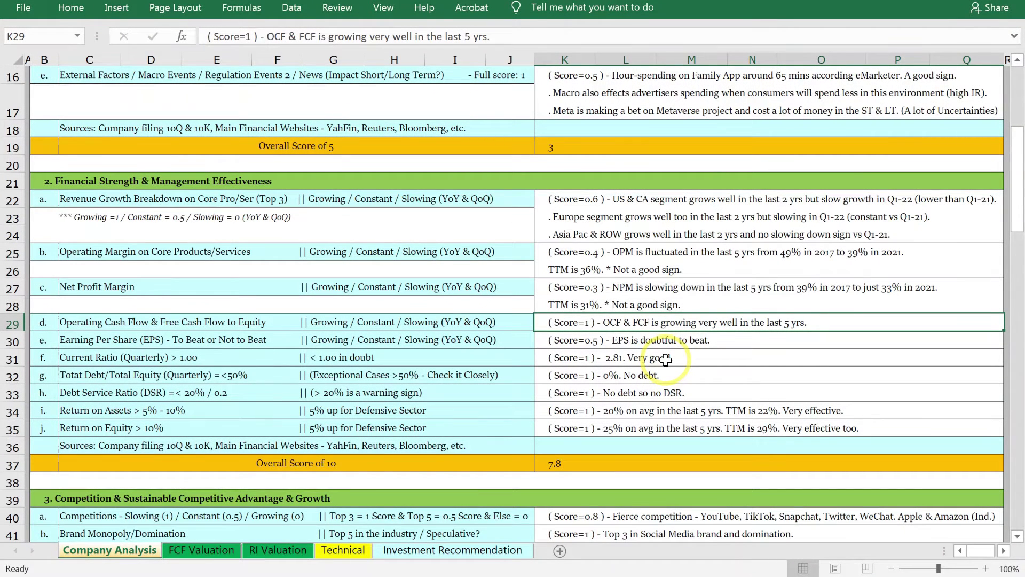
pyautogui.click(674, 344)
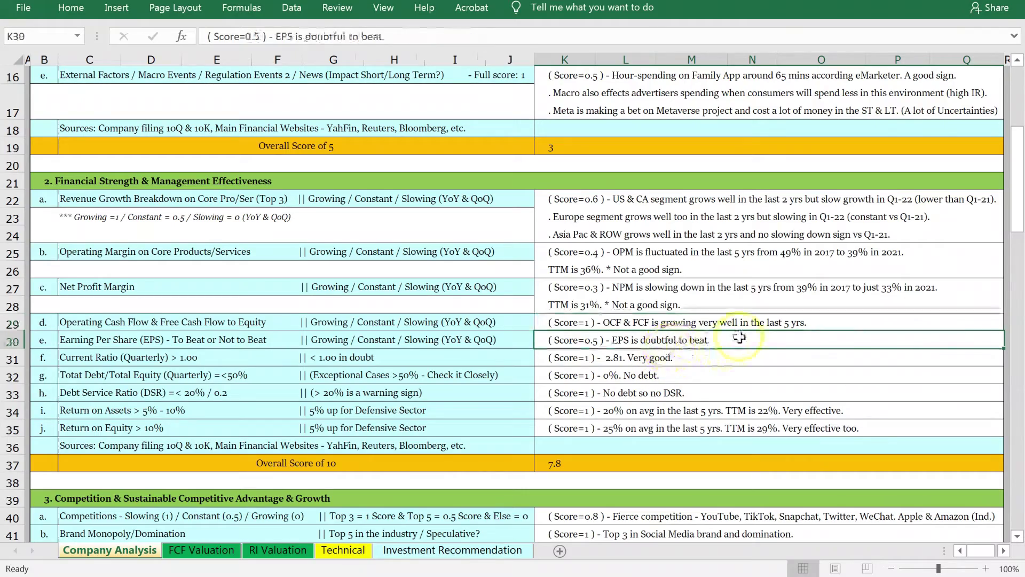
# Step: Compare the revenue growth note in K22 with the internal factor notes in K7, K10 and K12, and return to the Financial Strength section
pyautogui.click(748, 206)
pyautogui.scroll(5, 641, 149)
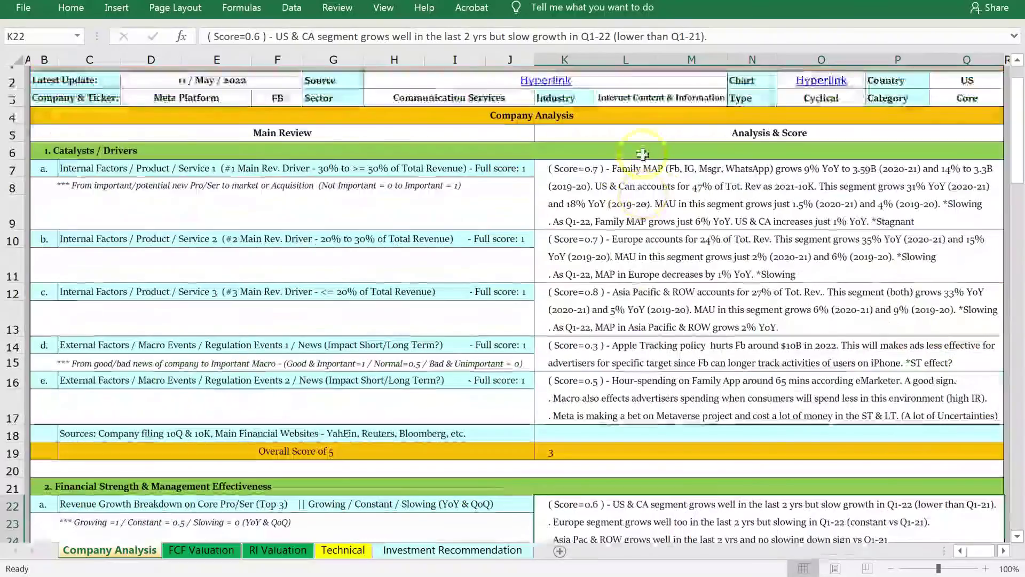
pyautogui.click(661, 215)
pyautogui.click(837, 250)
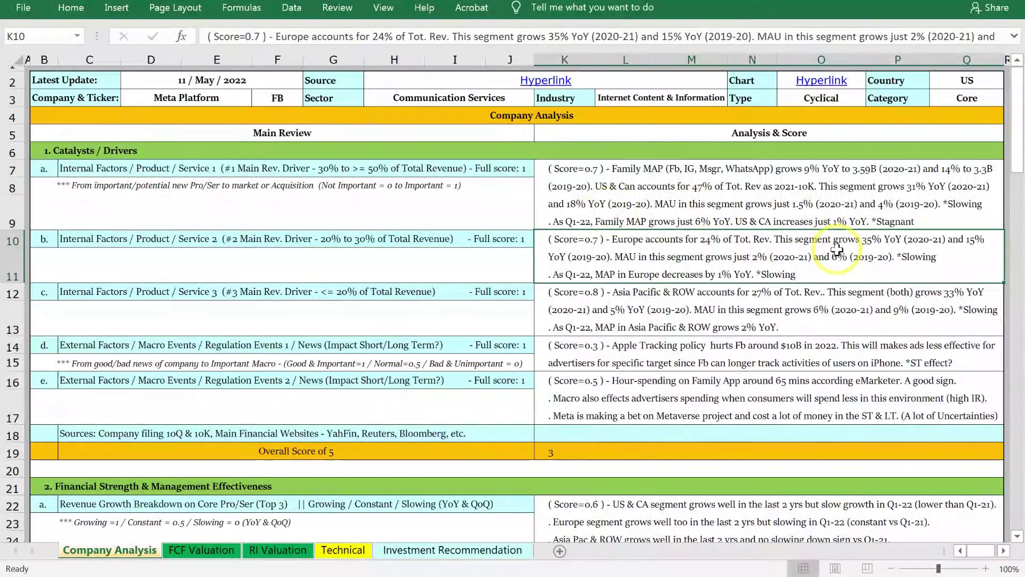
pyautogui.click(770, 294)
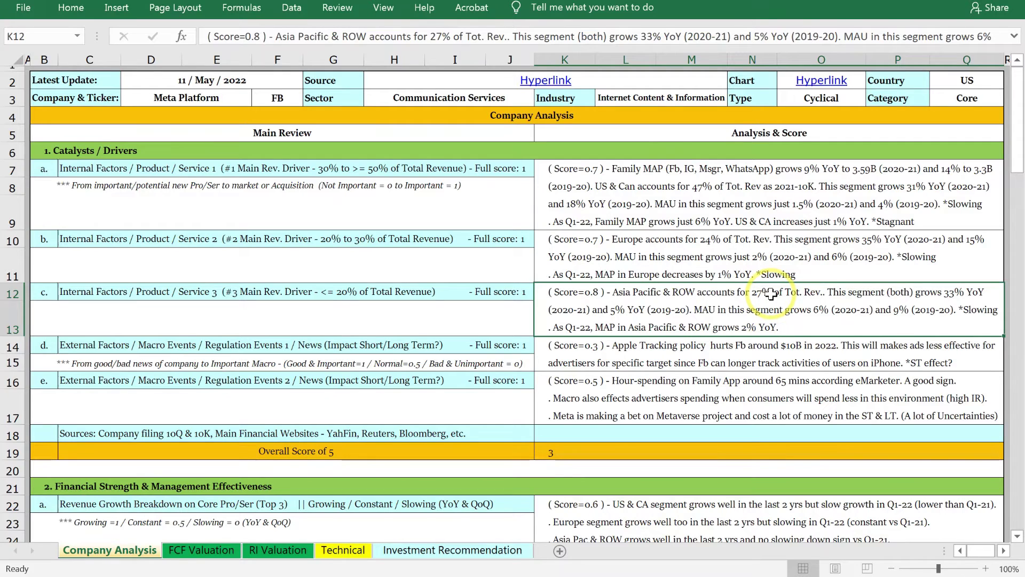
pyautogui.scroll(-3, 721, 352)
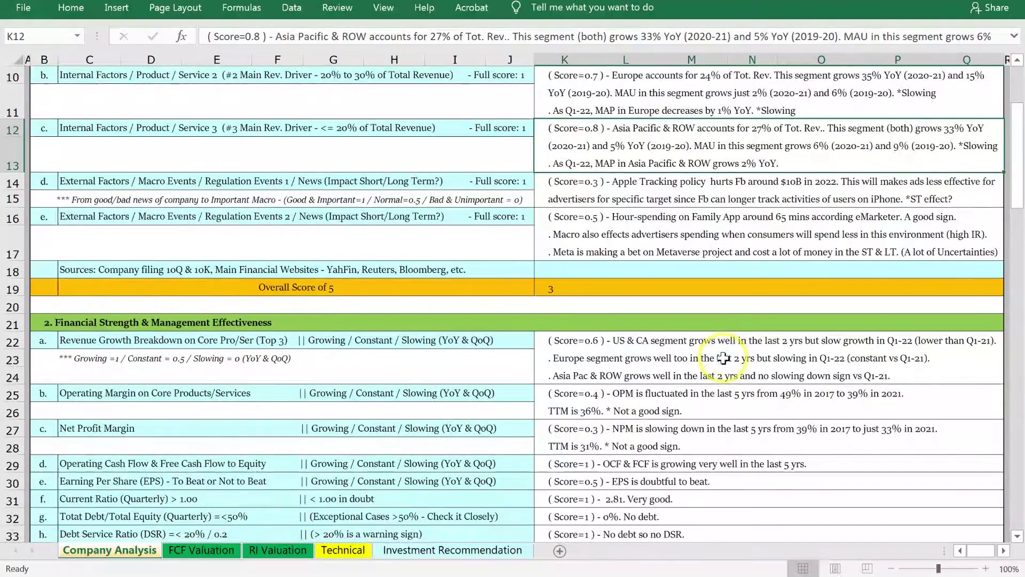
pyautogui.scroll(-3, 724, 358)
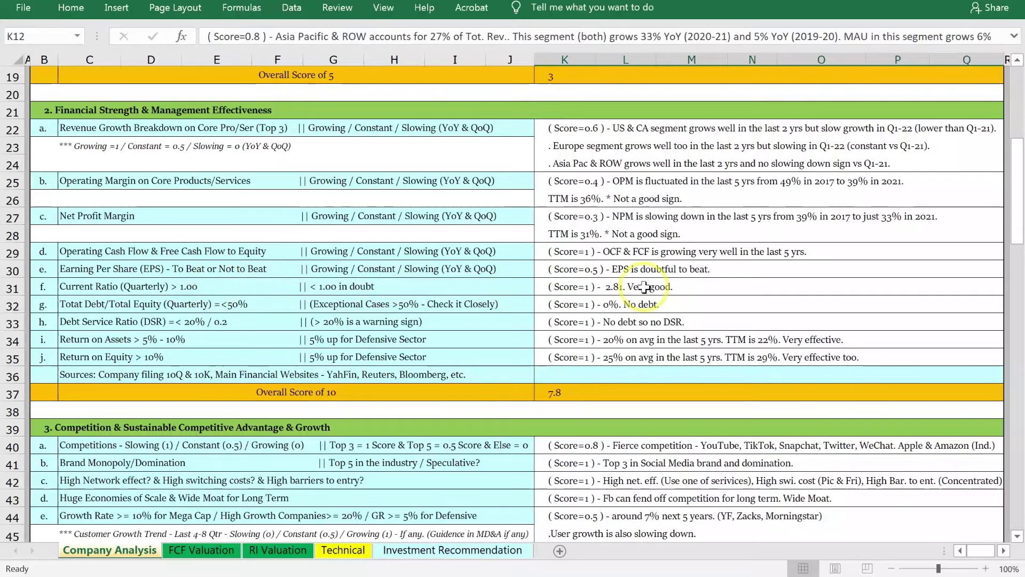
# Step: Review the current ratio, total debt to equity and debt service ratio notes in K31, K32 and K33
pyautogui.click(720, 287)
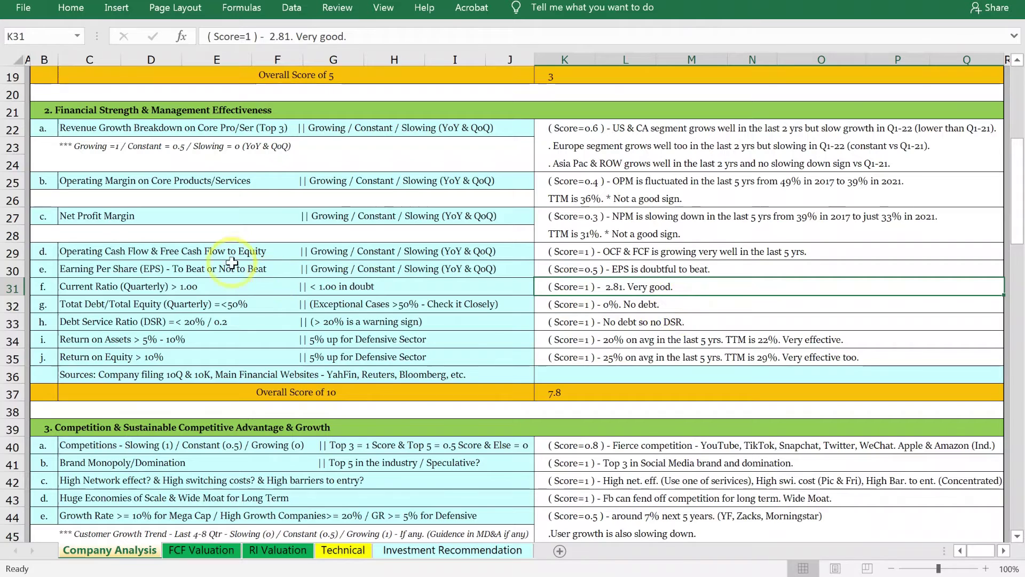
pyautogui.click(657, 303)
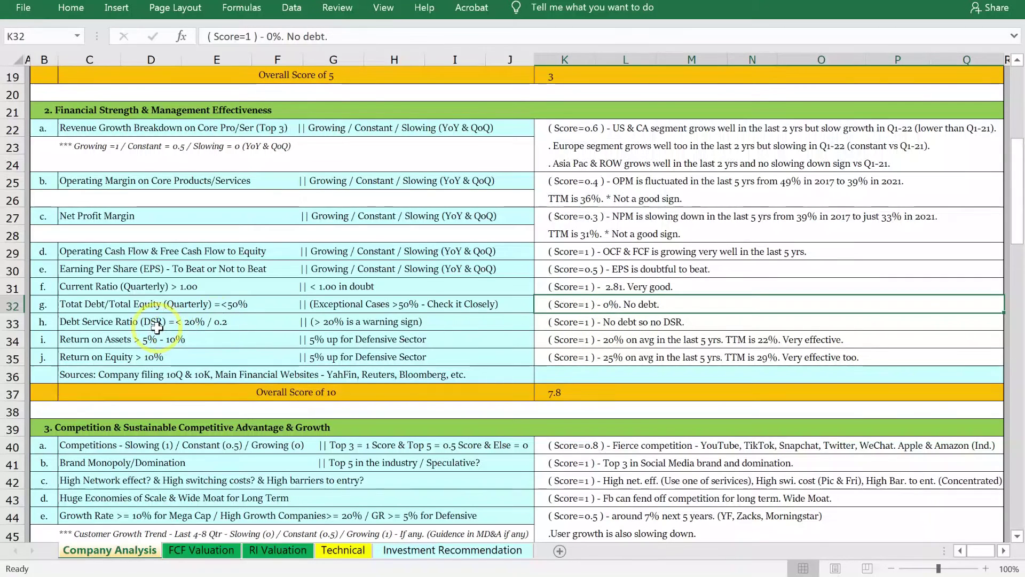
pyautogui.click(609, 320)
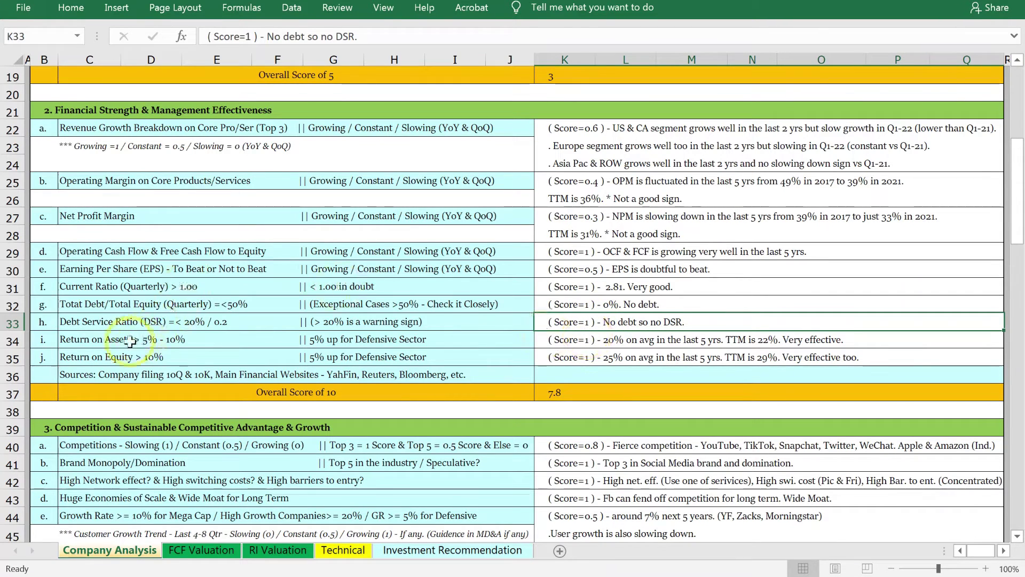
# Step: Review the return on assets and return on equity notes in K34 and K35, and the Financial Strength section's overall score row
pyautogui.click(149, 339)
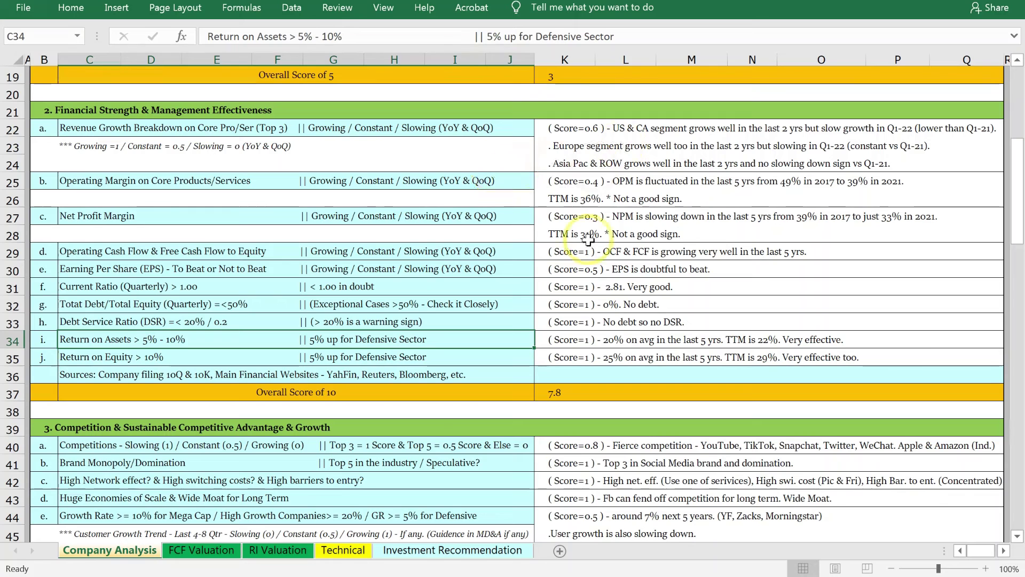
pyautogui.click(614, 339)
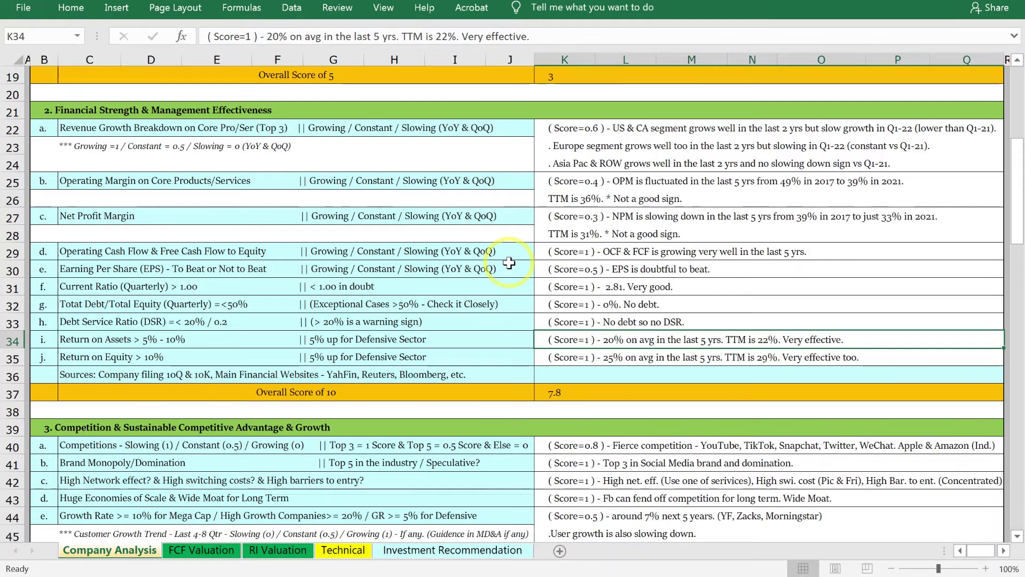
pyautogui.click(739, 358)
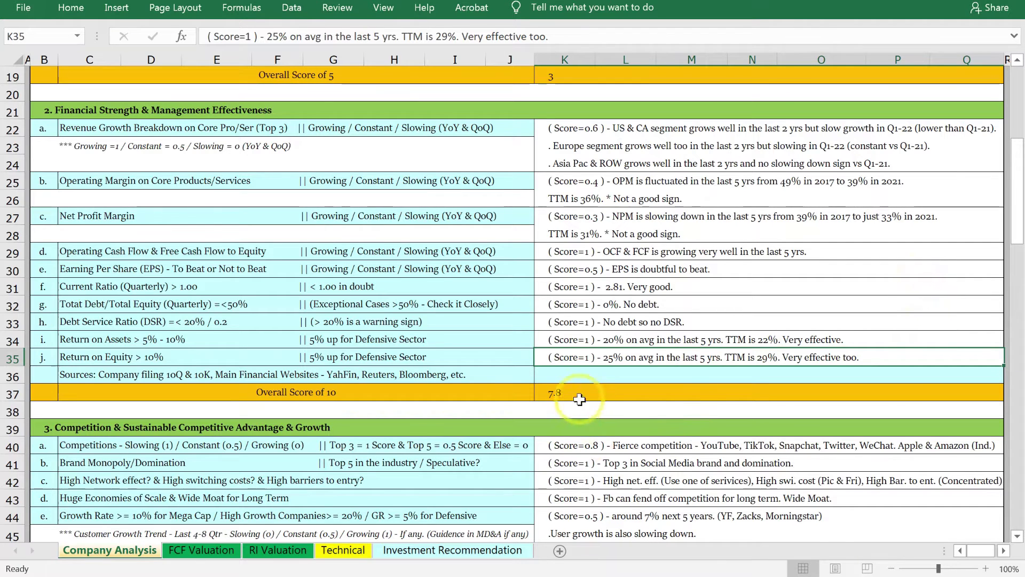
pyautogui.press('Down')
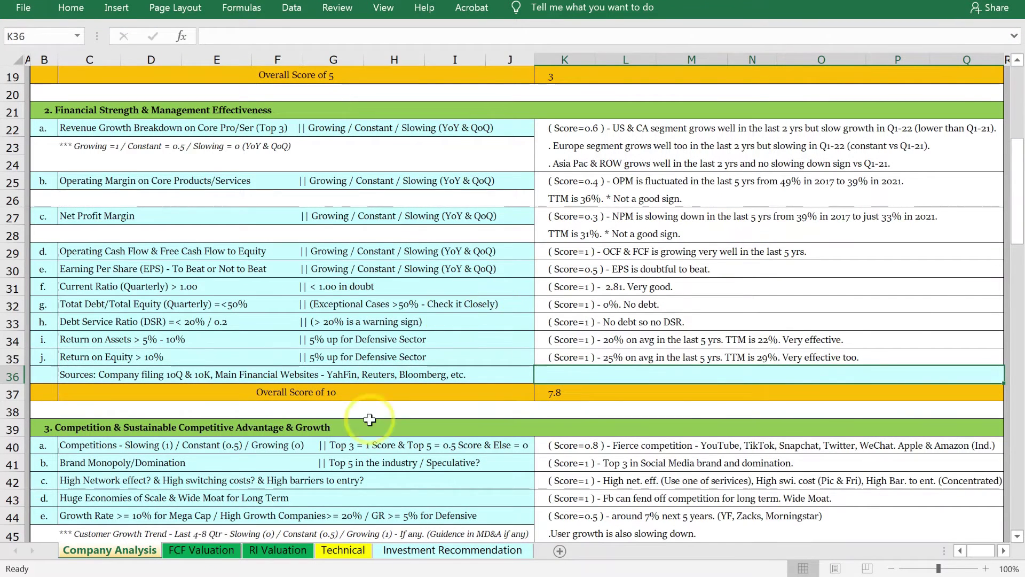
pyautogui.click(331, 396)
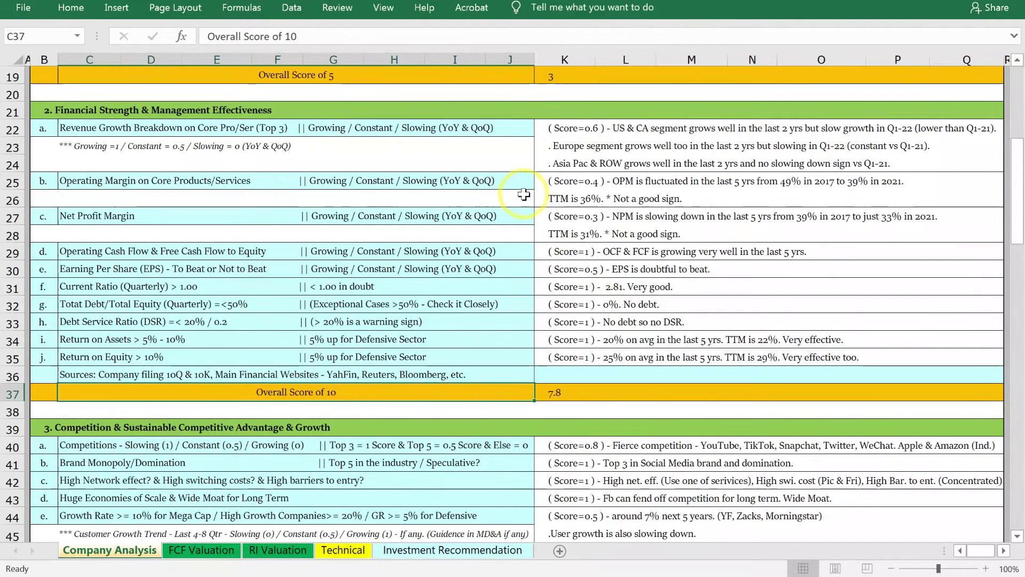
# Step: Go to the Competition & Sustainable Competitive Advantage section and review the competitions criterion and its note in K40
pyautogui.scroll(-6, 553, 188)
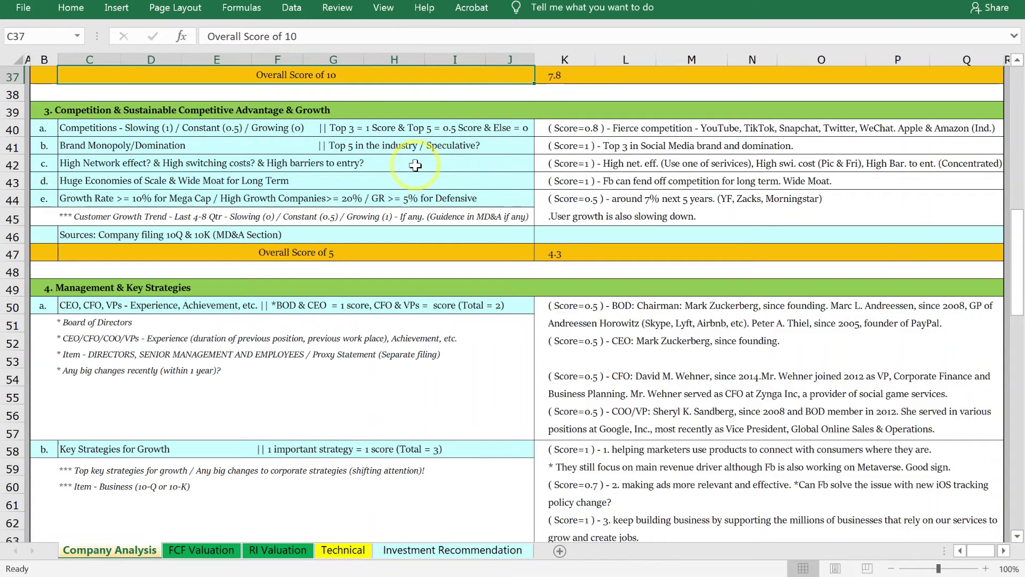
pyautogui.click(94, 130)
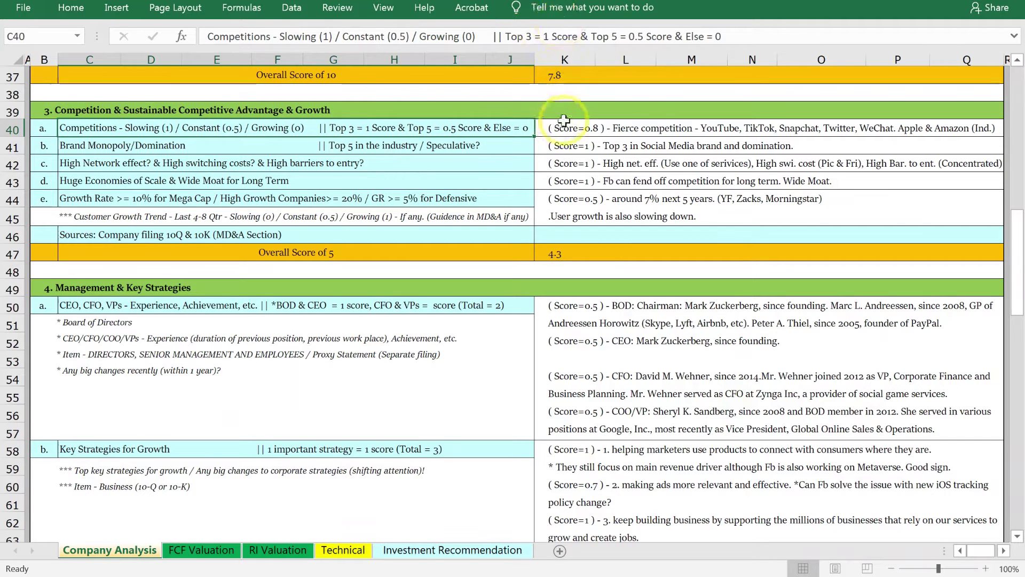
pyautogui.click(645, 131)
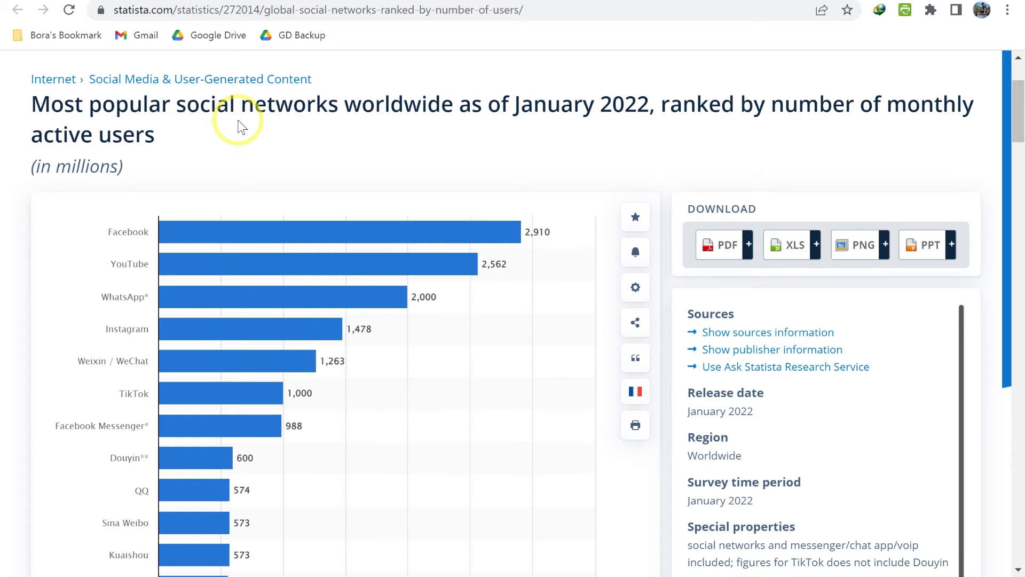
# Step: On Statista's chart of most popular social networks worldwide, compare monthly active users of Facebook, YouTube, WhatsApp, Instagram, TikTok and Facebook Messenger
pyautogui.scroll(-3, 332, 143)
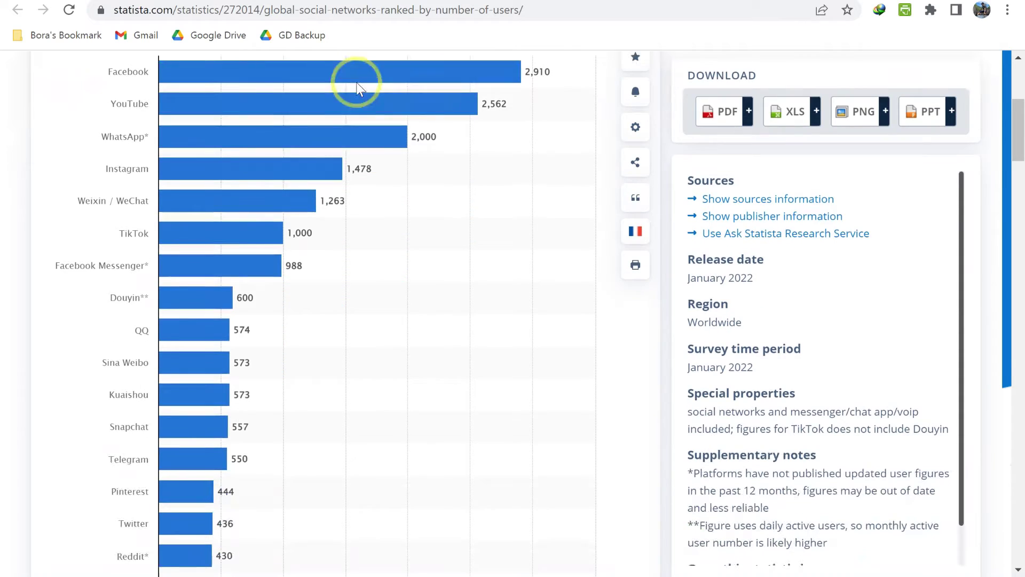
pyautogui.scroll(2, 355, 80)
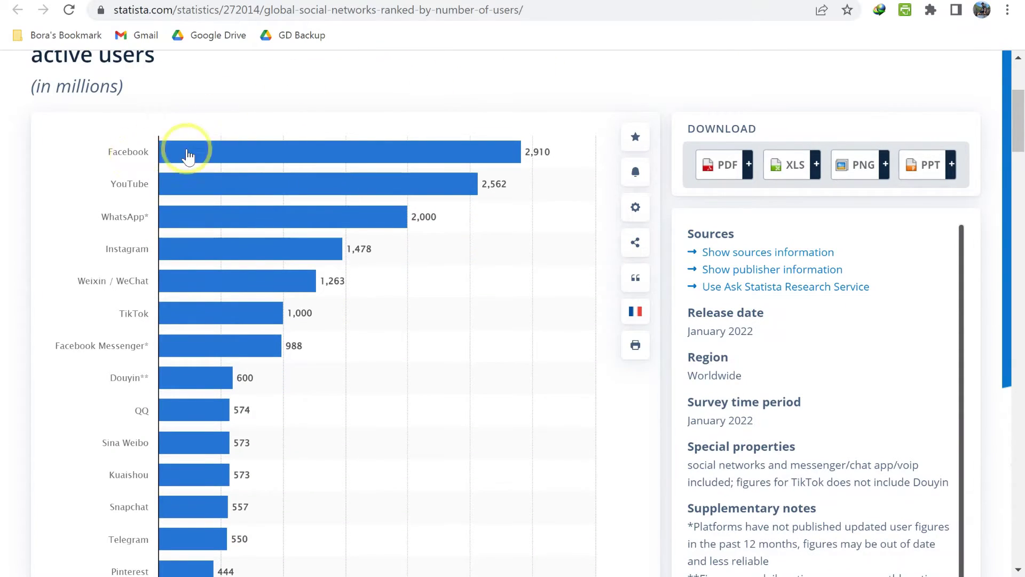
pyautogui.moveTo(245, 293)
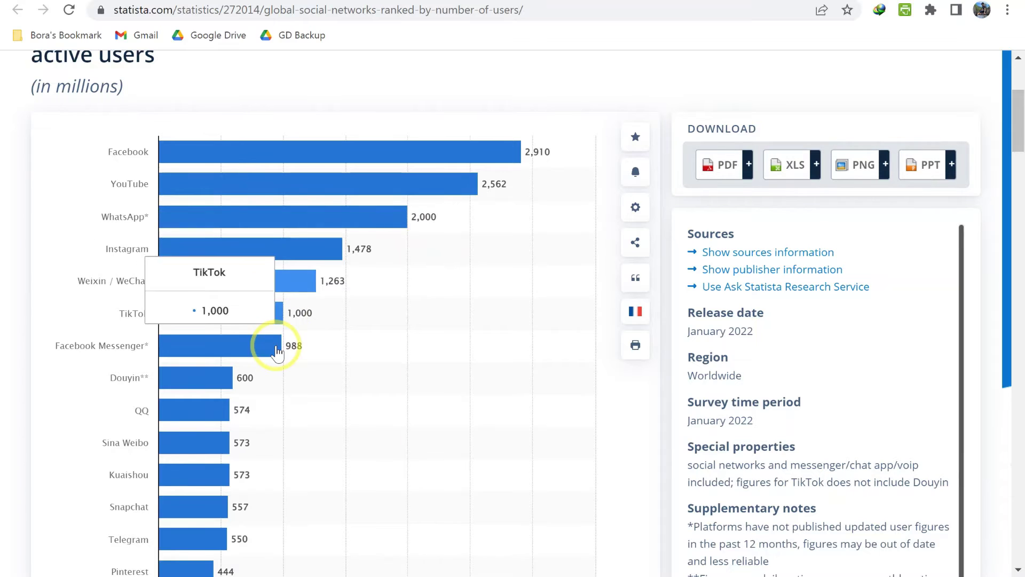
pyautogui.moveTo(289, 359)
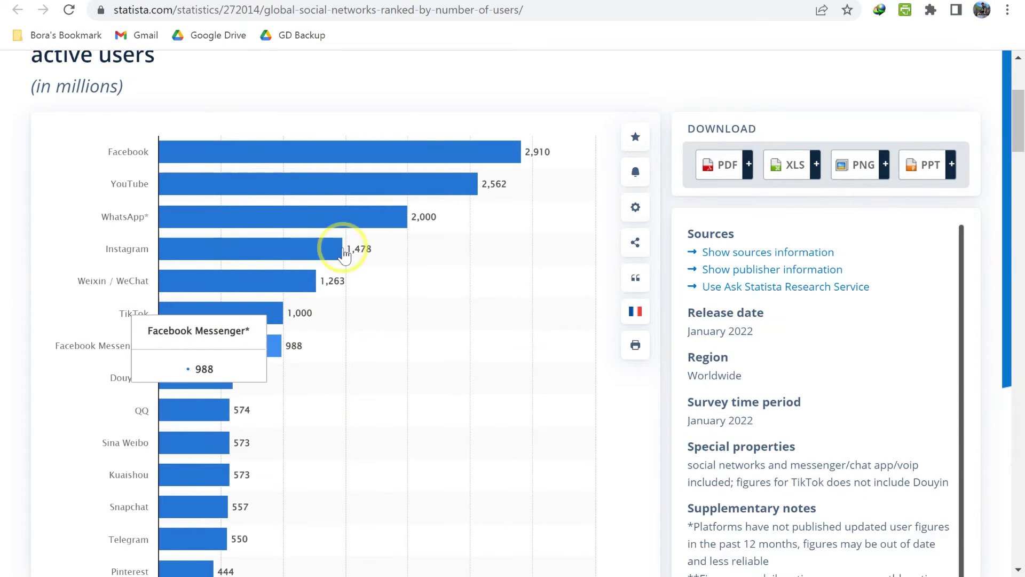
pyautogui.moveTo(275, 133)
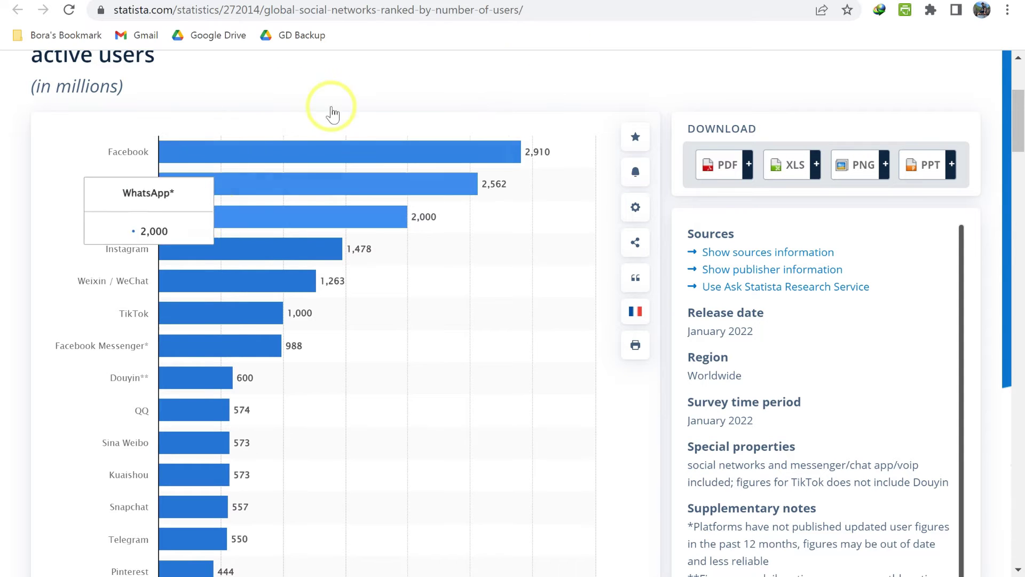
pyautogui.moveTo(296, 149)
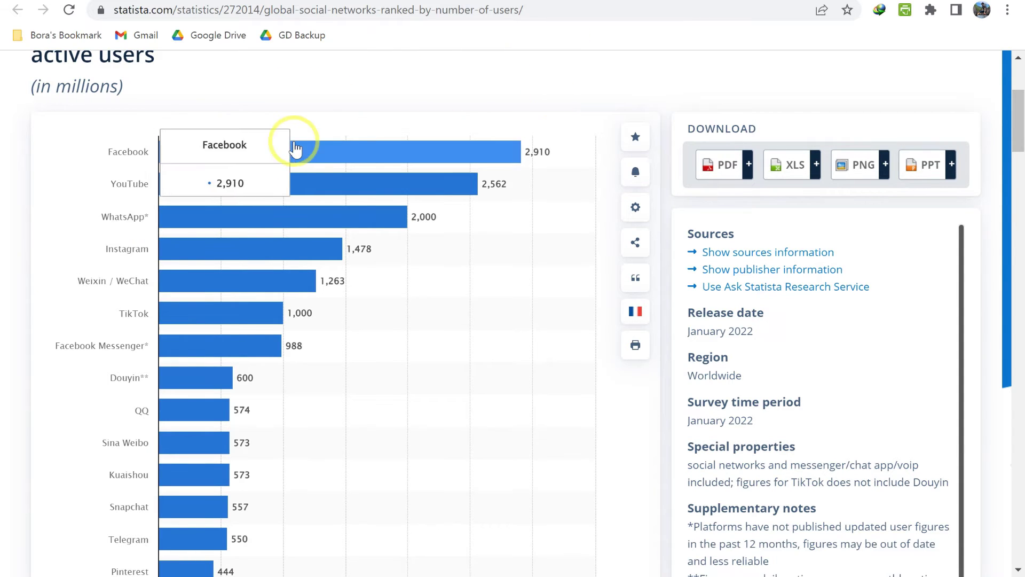
pyautogui.moveTo(441, 191)
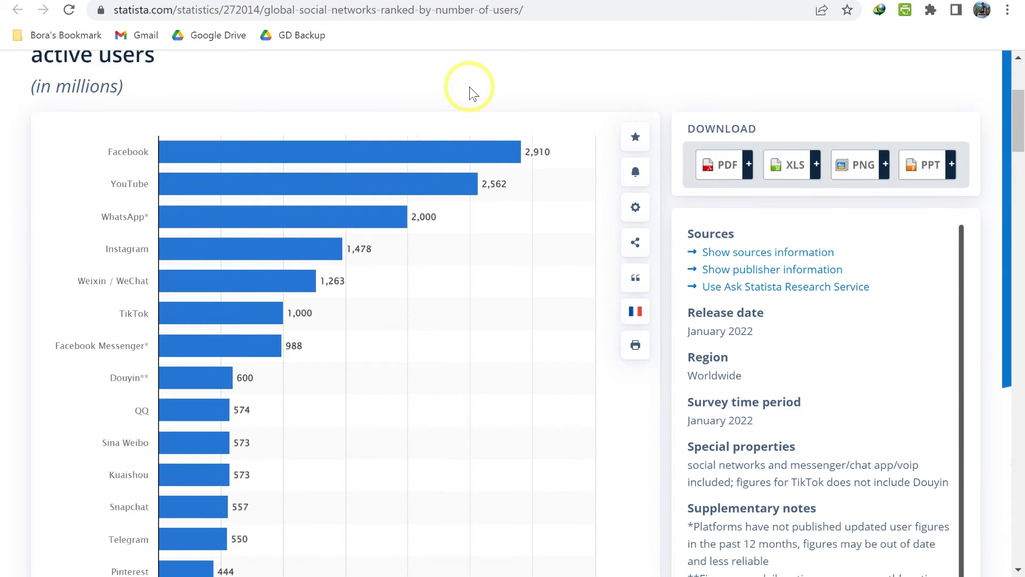
pyautogui.moveTo(480, 156)
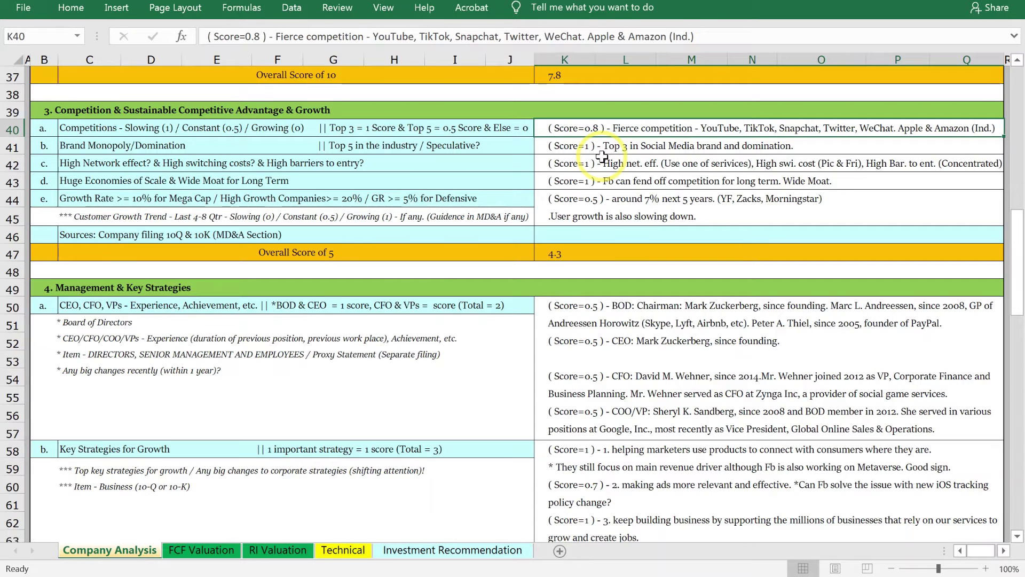
# Step: Return to the Excel workbook and review the brand domination, network effect and wide moat notes in K41, K42 and K43
pyautogui.click(122, 144)
pyautogui.click(662, 145)
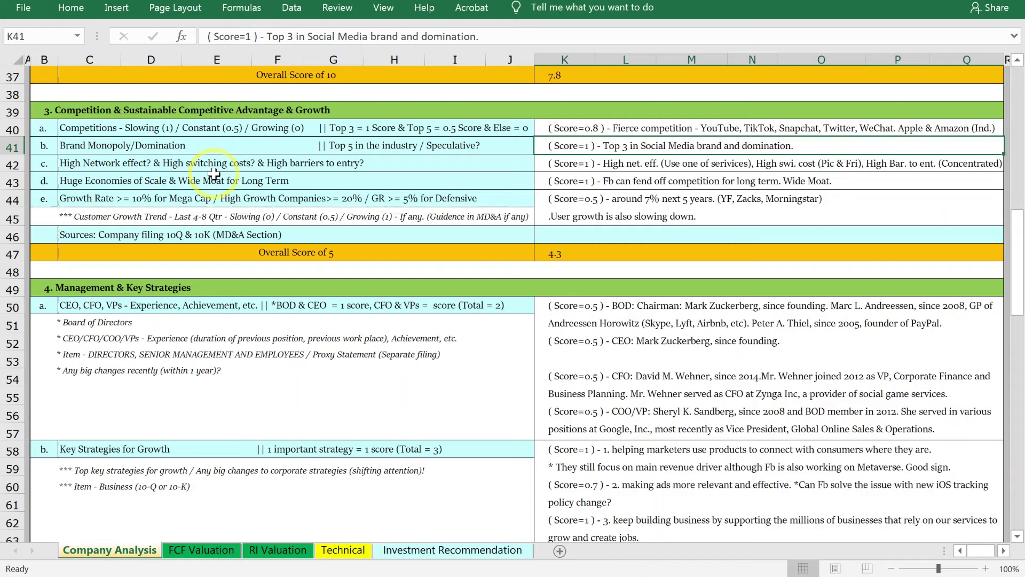
pyautogui.click(795, 163)
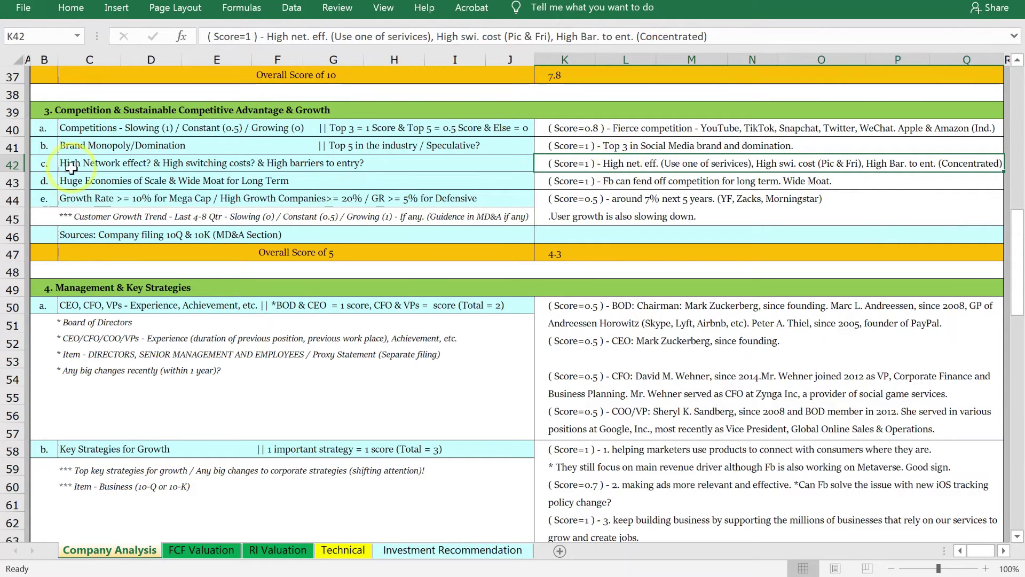
pyautogui.click(224, 176)
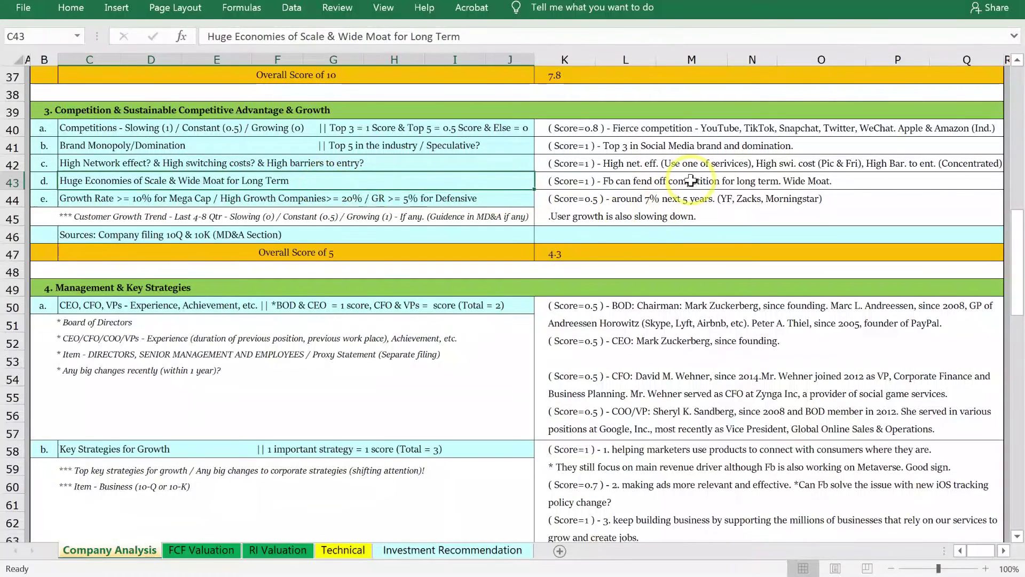
pyautogui.click(669, 180)
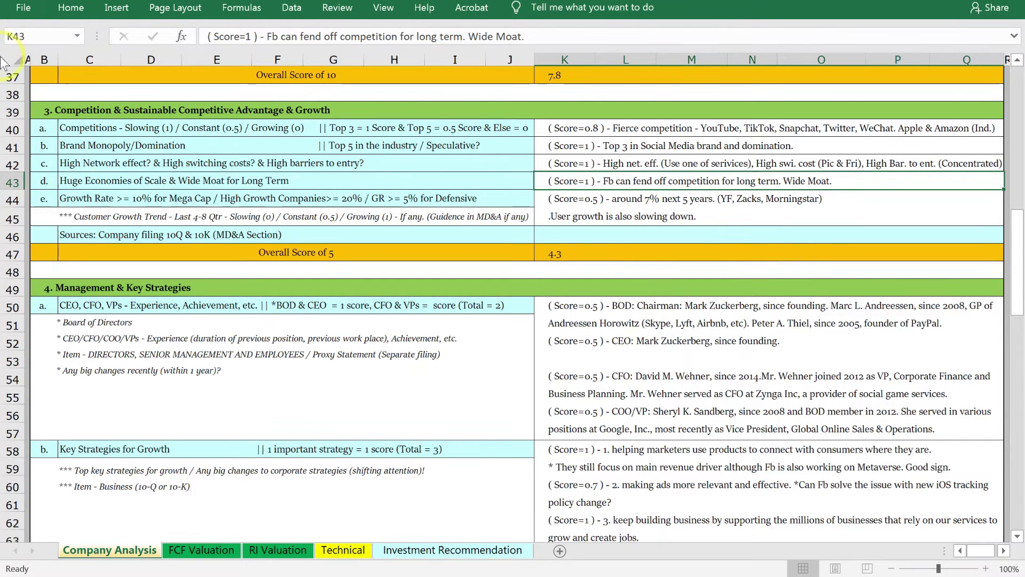
# Step: Insert a space before "User growth is also slowing down." in the growth rate note in K44, and check the overall score in K47
pyautogui.click(559, 207)
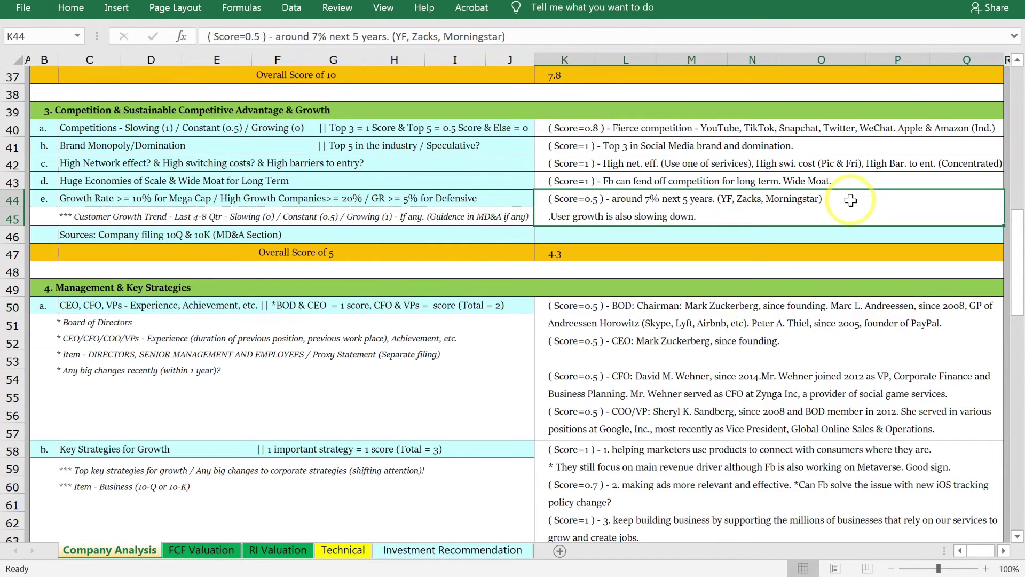
pyautogui.doubleClick(550, 216)
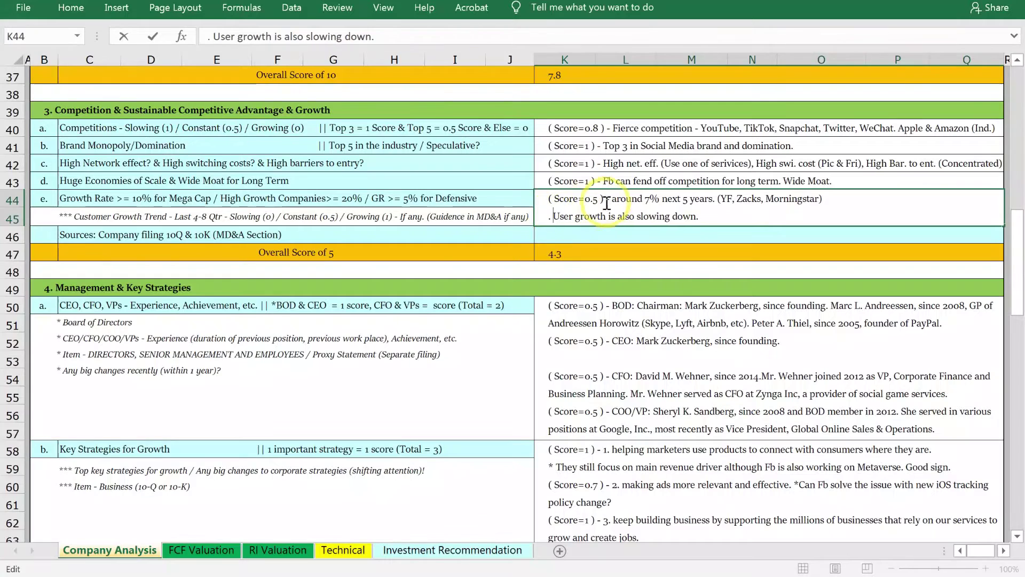
pyautogui.hotkey('shift', 'Return')
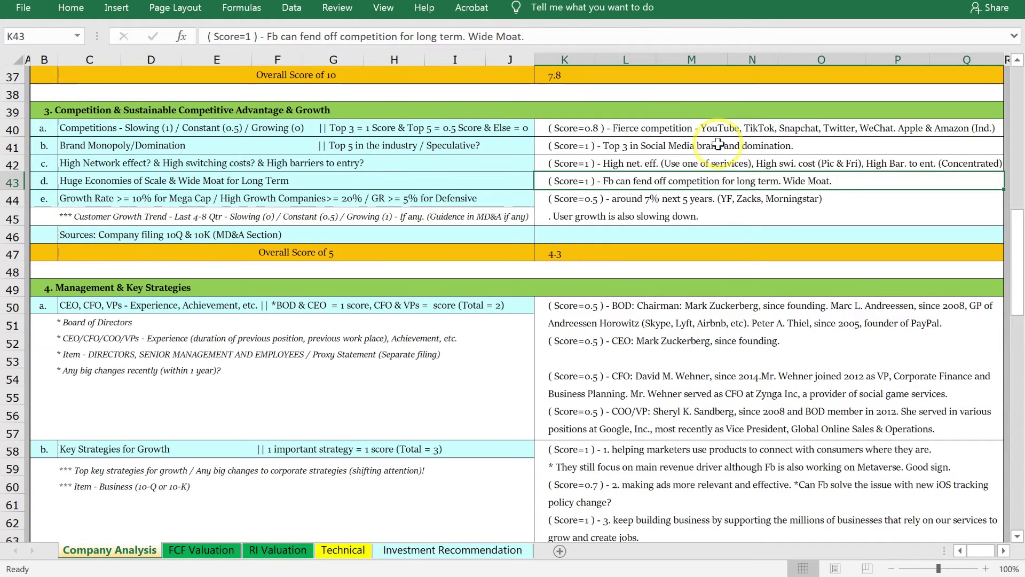
pyautogui.click(566, 263)
pyautogui.click(566, 253)
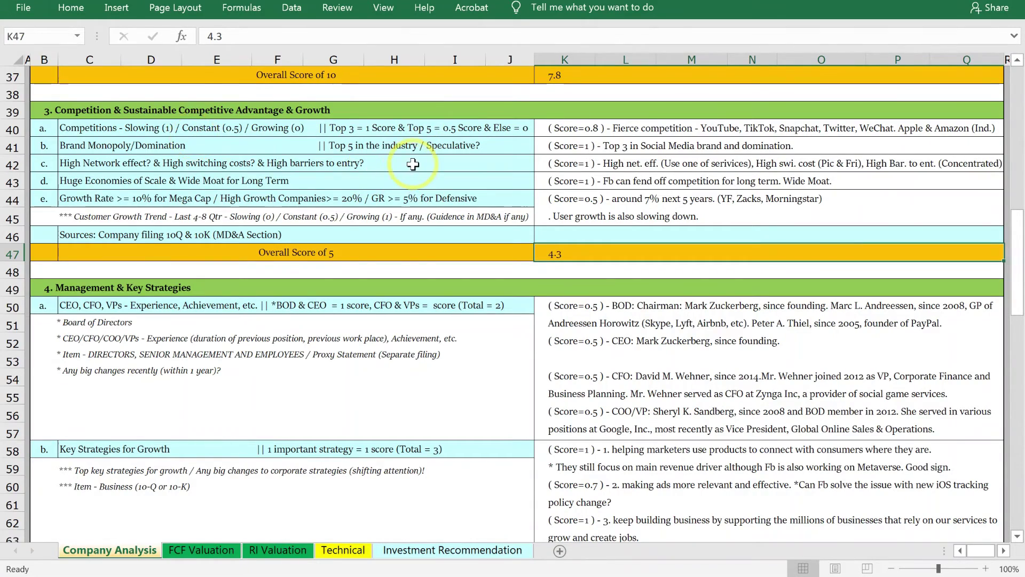
# Step: In the Management & Key Strategies section, insert the missing space after "since 2014." in the CFO line of the K50 note
pyautogui.scroll(-3, 411, 168)
pyautogui.scroll(1, 411, 169)
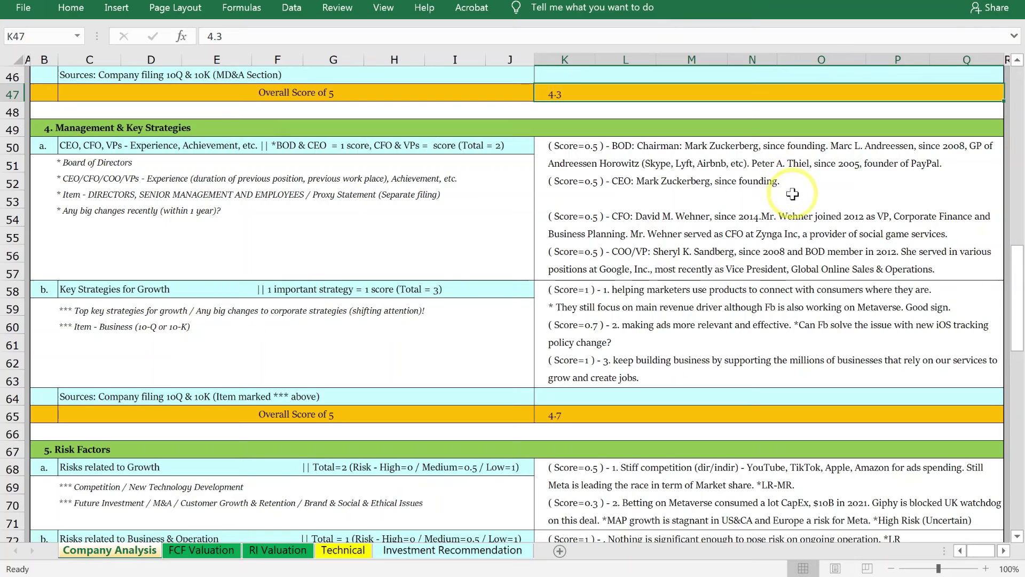
pyautogui.click(770, 216)
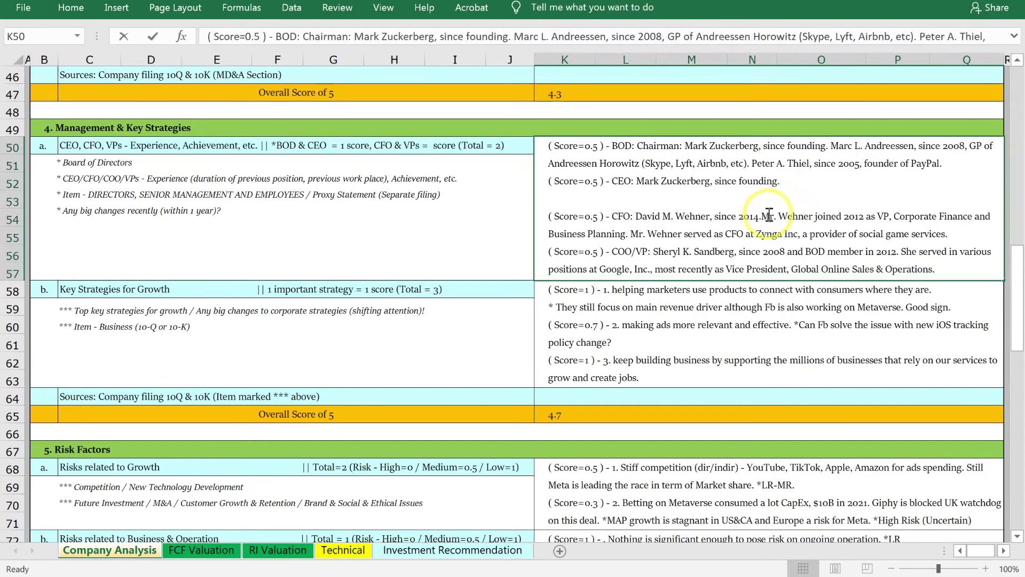
pyautogui.doubleClick(770, 215)
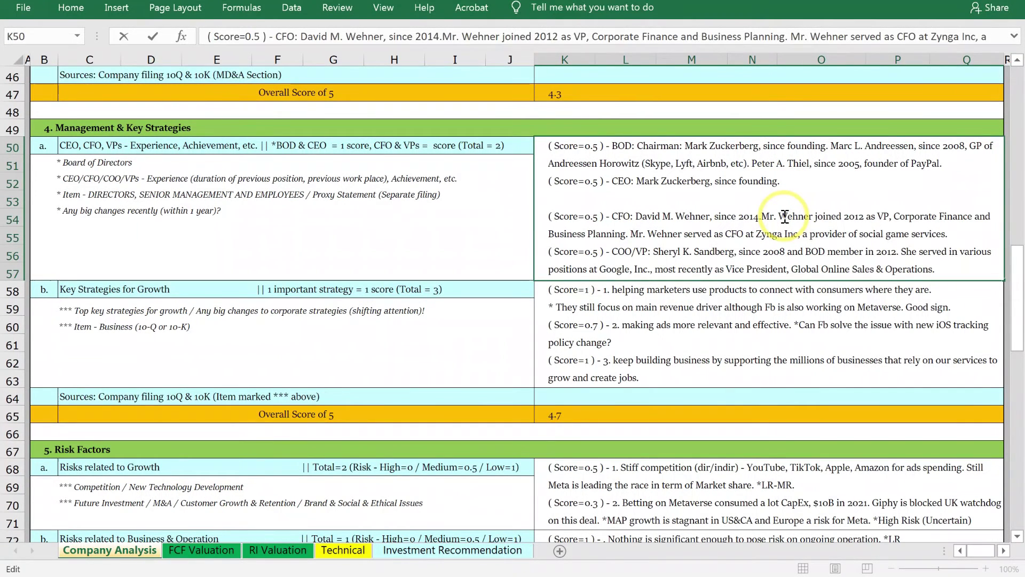
pyautogui.click(889, 270)
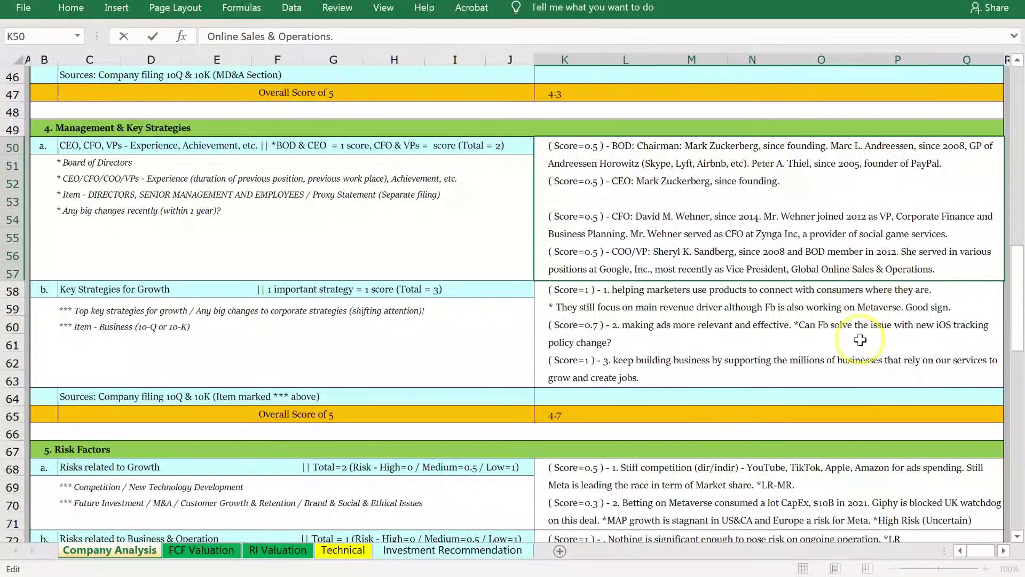
pyautogui.press('Return')
pyautogui.click(866, 236)
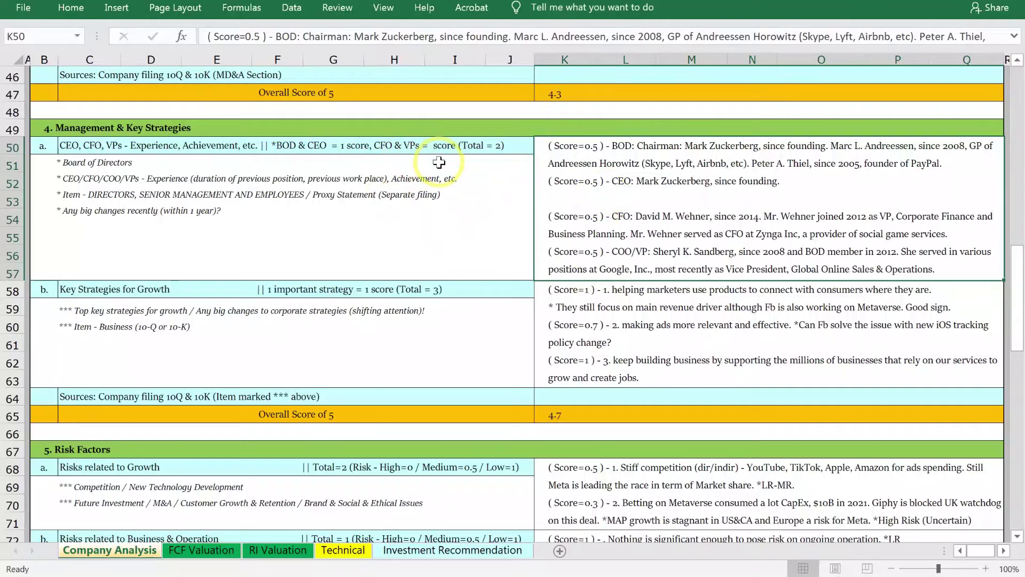
# Step: In the key strategies note in K58, change "keep" to "keeping" in the third strategy line
pyautogui.scroll(-1, 425, 323)
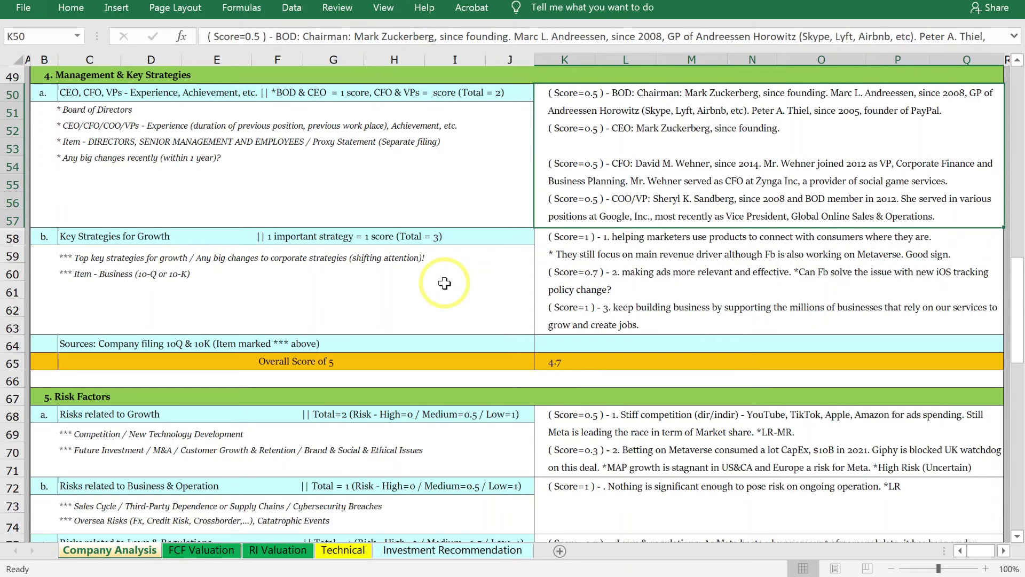
pyautogui.click(745, 266)
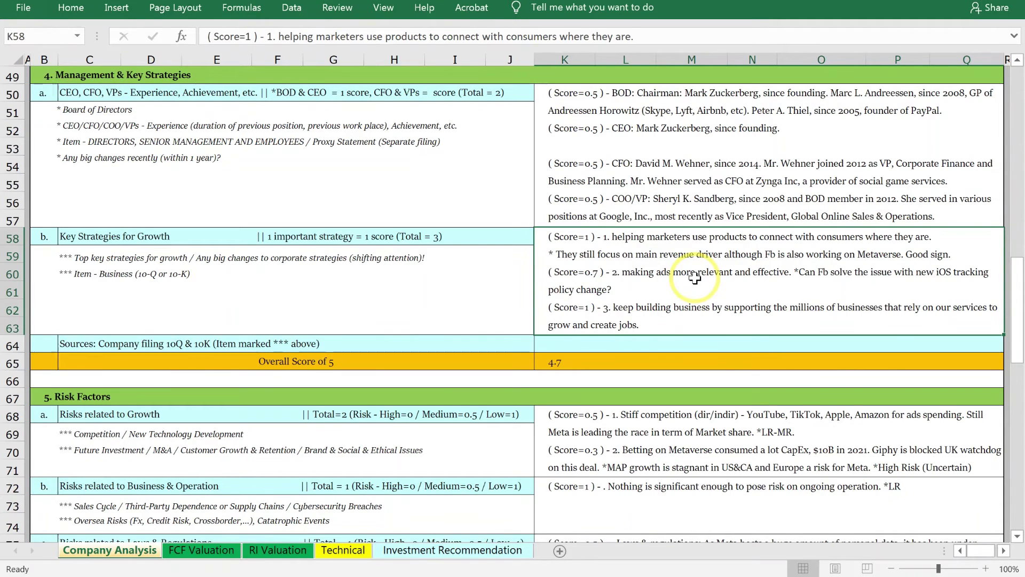
pyautogui.doubleClick(635, 309)
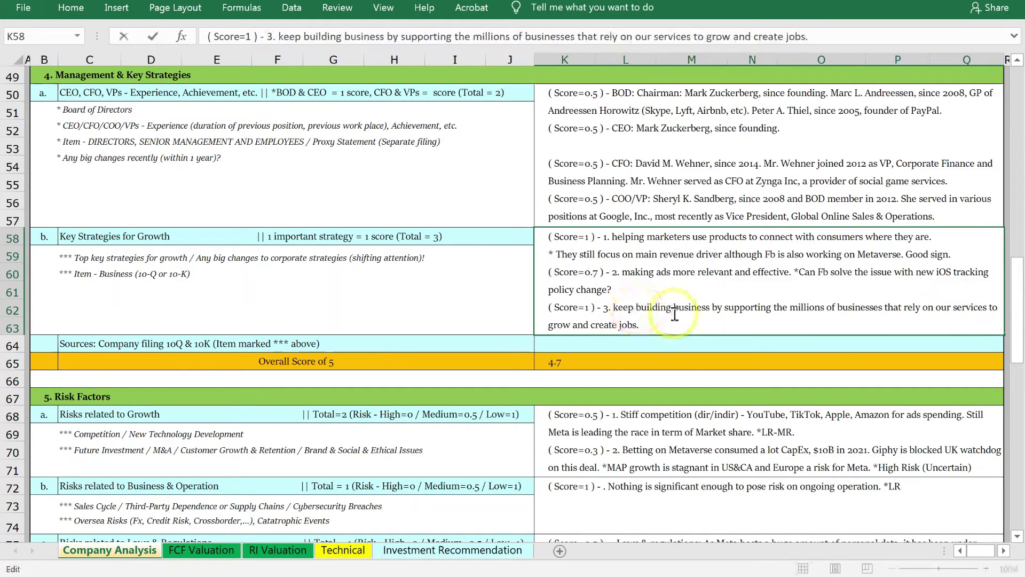
pyautogui.write('ing')
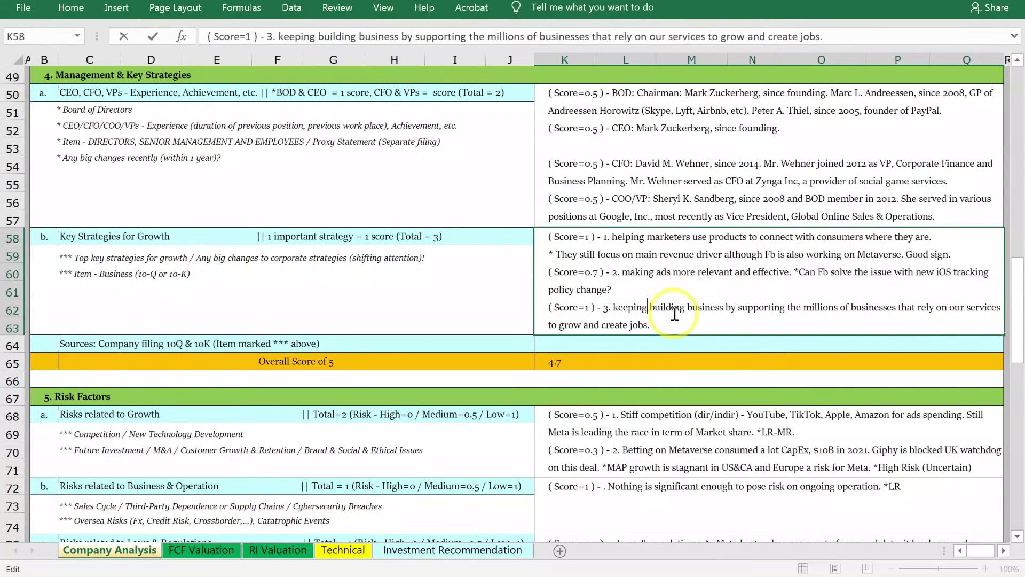
pyautogui.scroll(1, 686, 317)
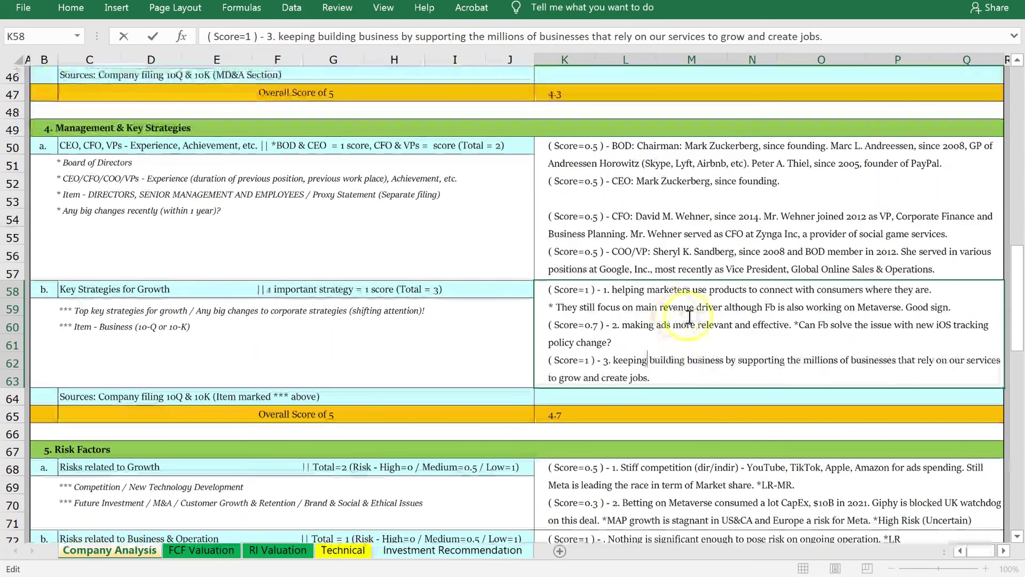
pyautogui.click(705, 227)
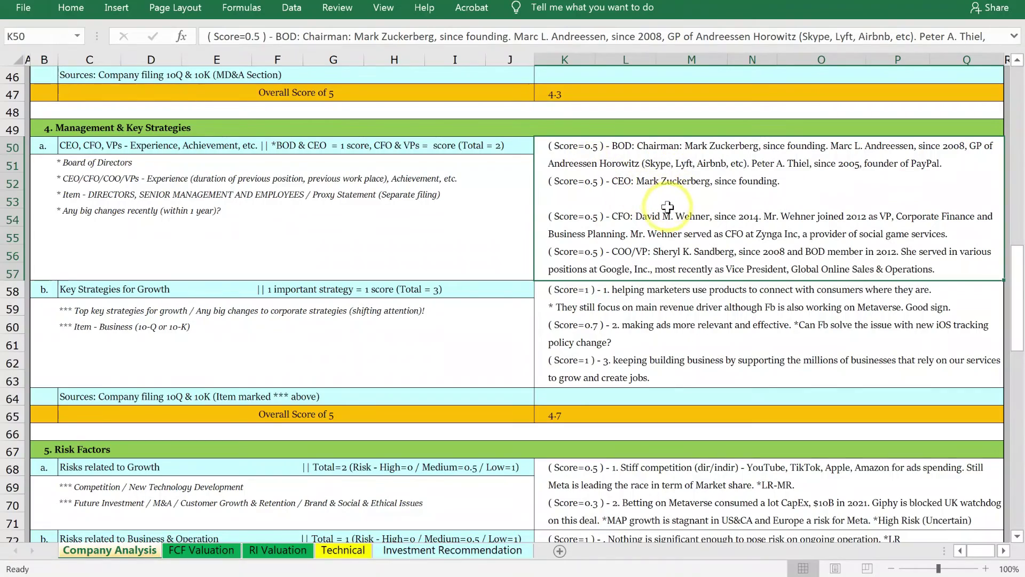
# Step: In the Risk Factors section, review the growth, business and operation, and laws and regulations risk notes in K68, K72 and K75
pyautogui.scroll(-1, 634, 207)
pyautogui.scroll(-6, 634, 207)
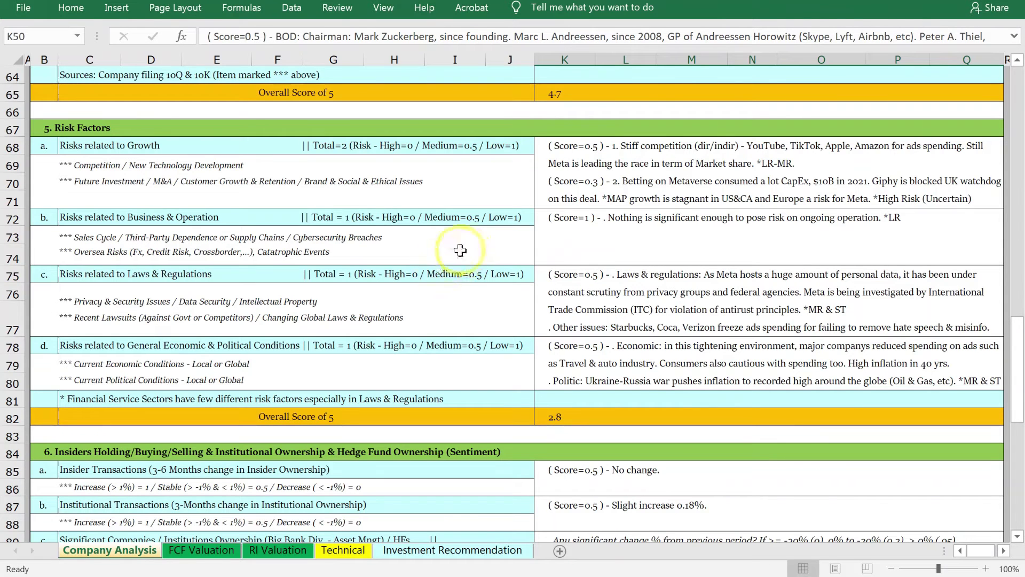
pyautogui.click(676, 166)
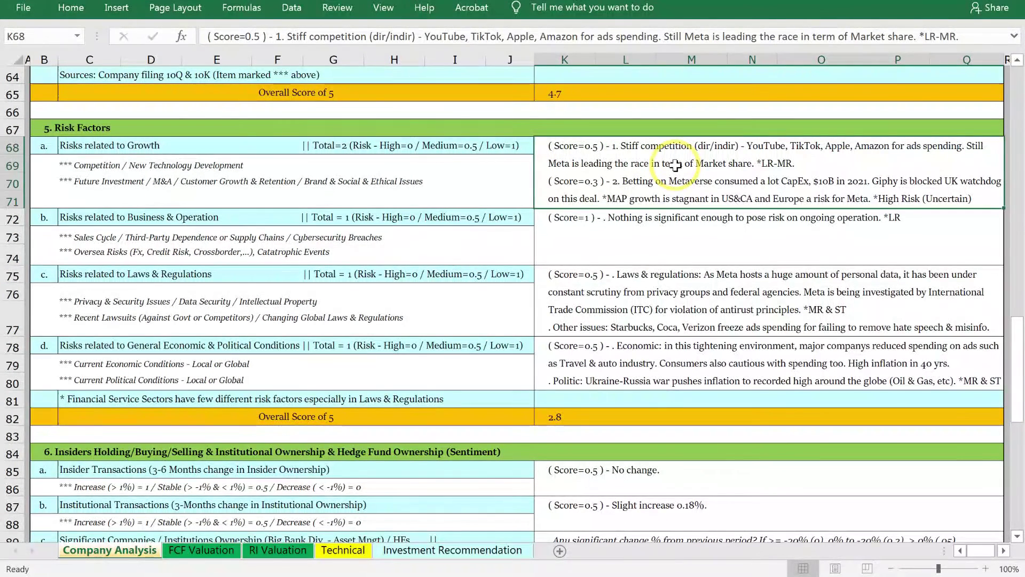
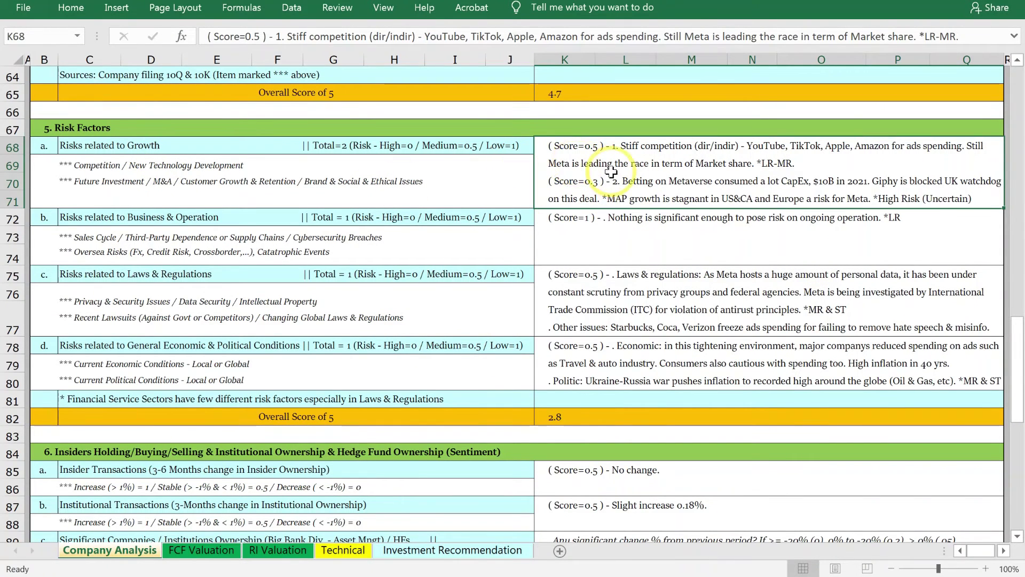
pyautogui.click(638, 253)
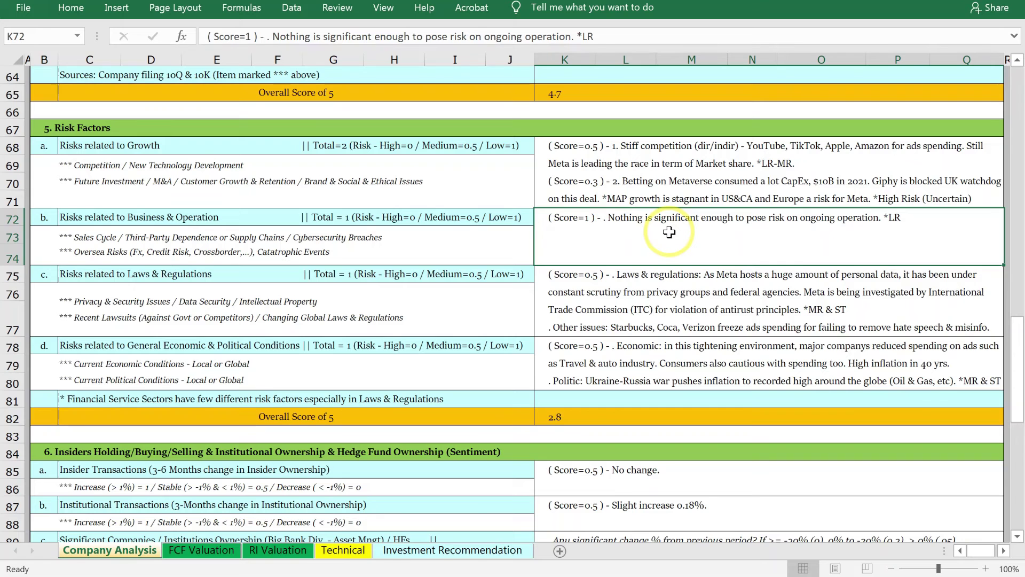
pyautogui.click(354, 312)
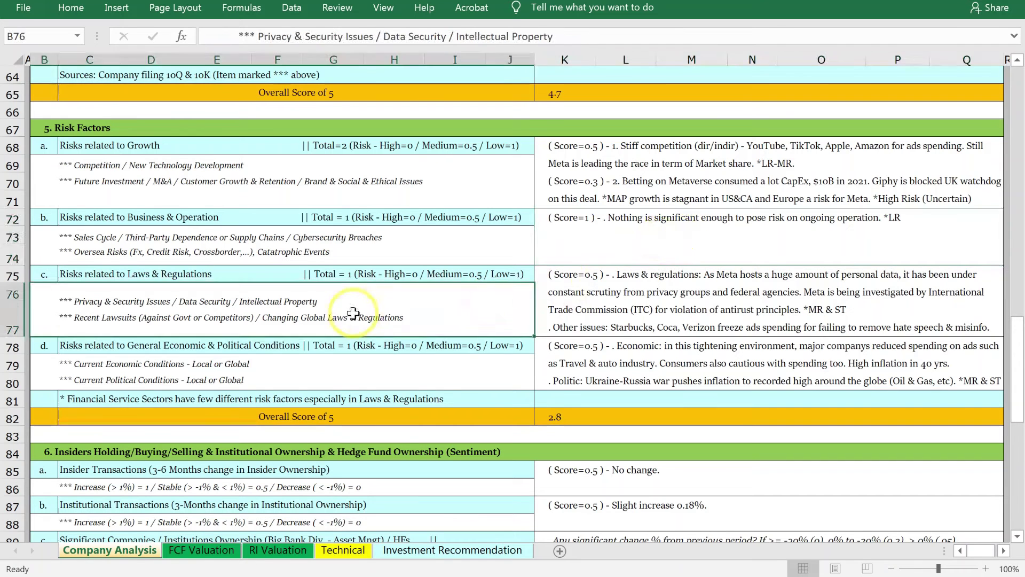
pyautogui.click(652, 300)
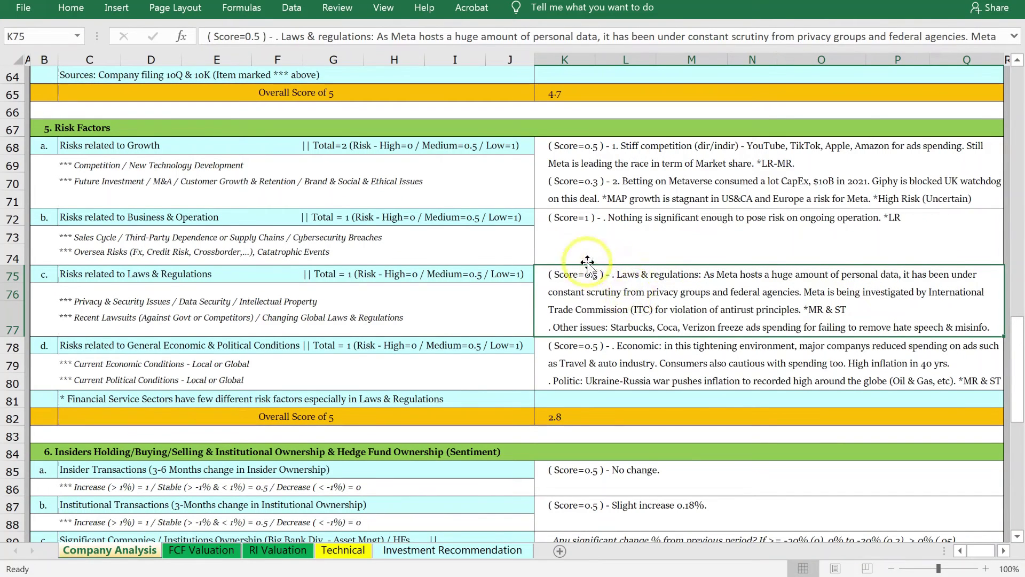
pyautogui.click(609, 213)
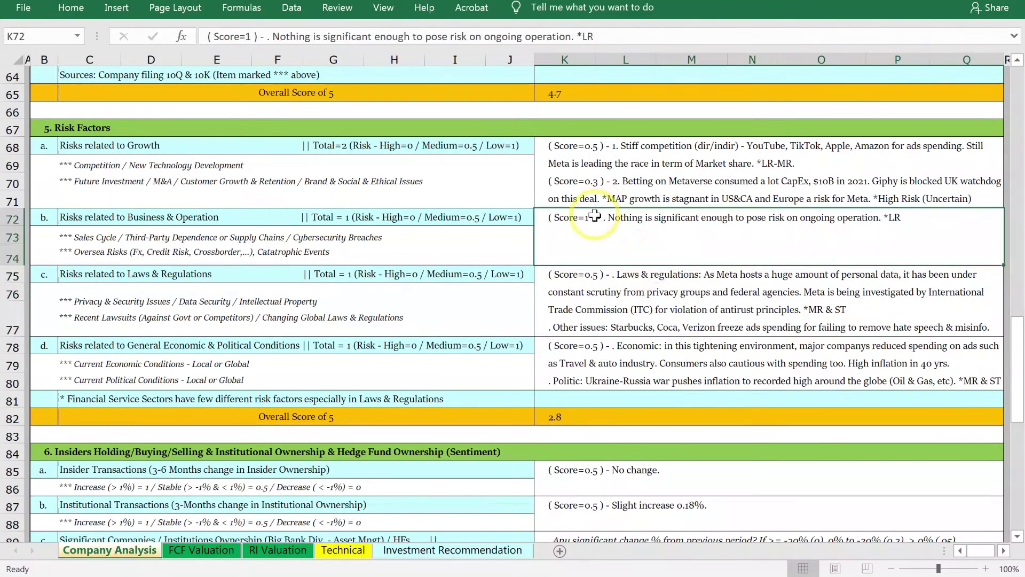
pyautogui.click(688, 292)
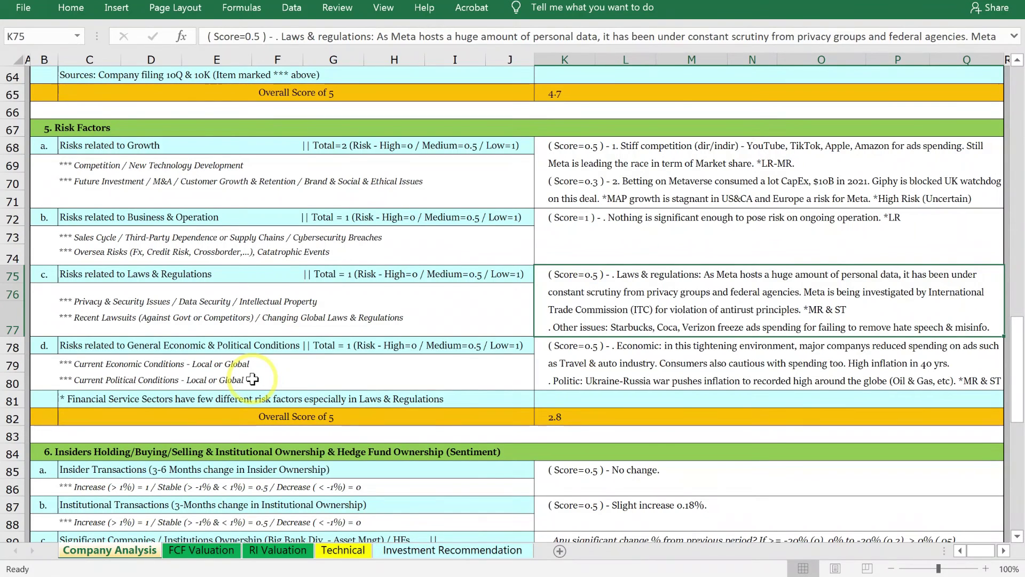
# Step: Insert "are" after "Consumers" in the economic and political risk note in K78, and check the scores of the Risk Factors section
pyautogui.doubleClick(712, 364)
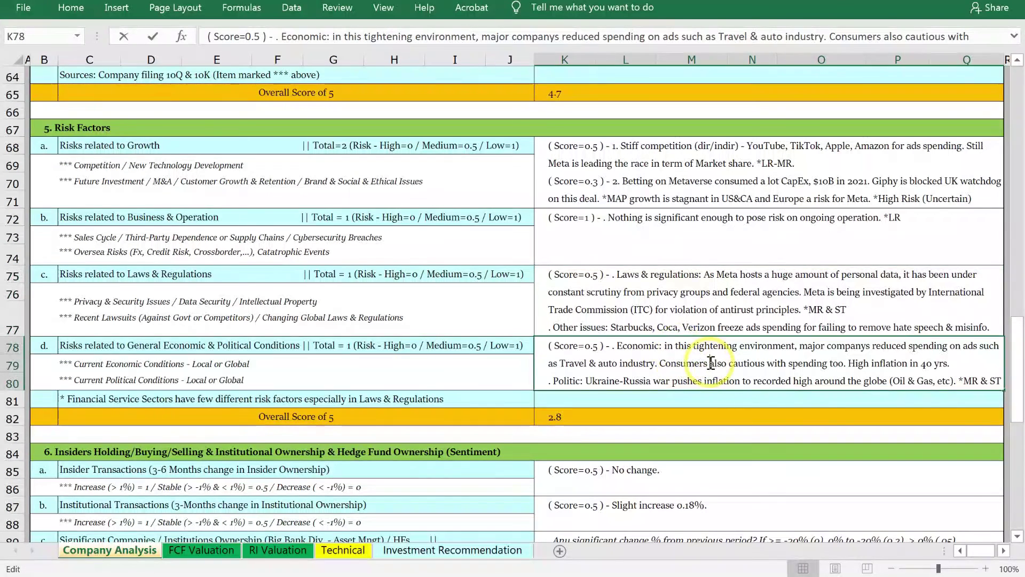
pyautogui.write('i')
pyautogui.press('BackSpace')
pyautogui.write('are')
pyautogui.click(835, 279)
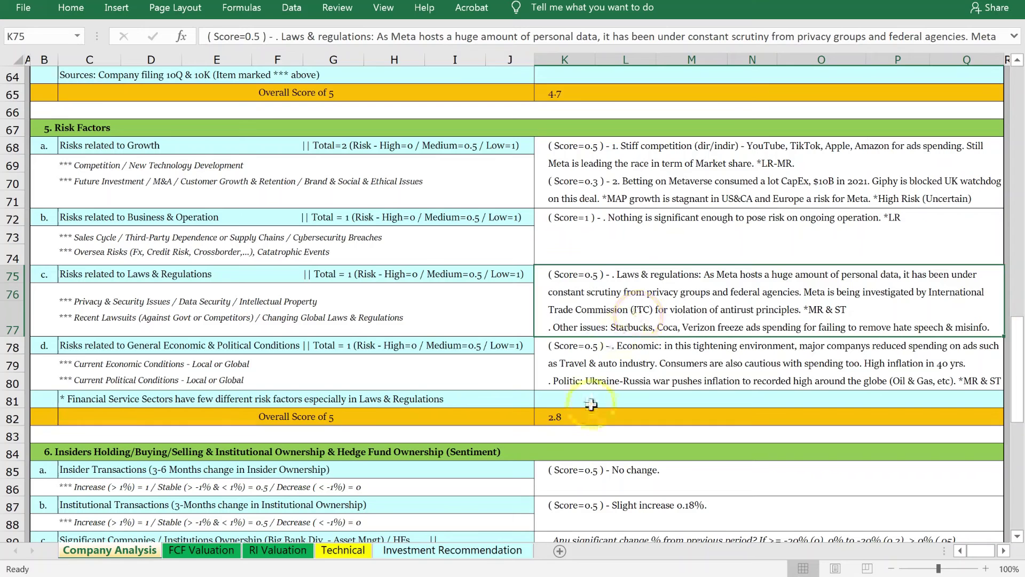
pyautogui.moveTo(643, 155); pyautogui.dragTo(649, 263)
pyautogui.click(612, 341)
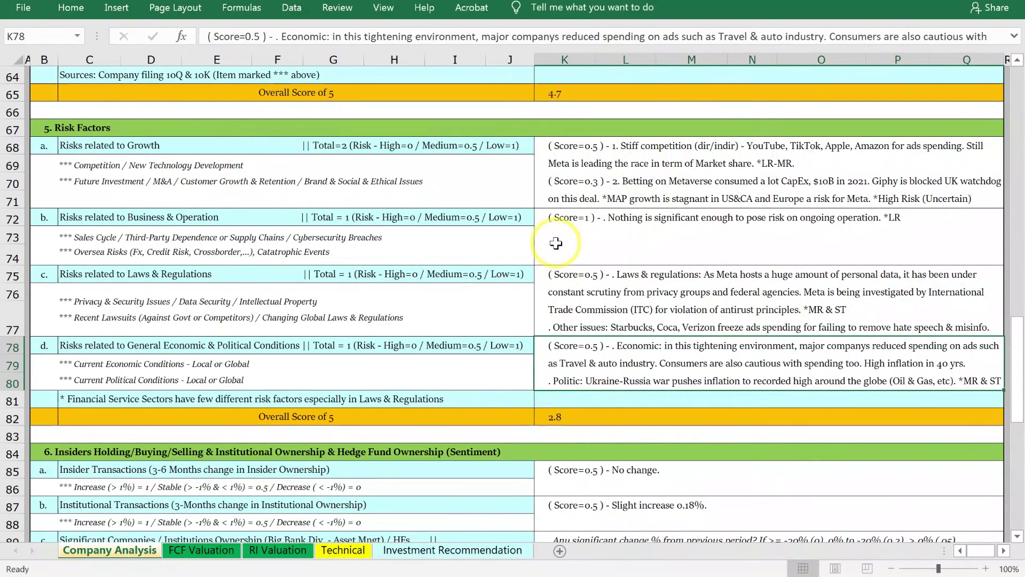
# Step: In the institutional ownership note in K89, remove the duplicate percent sign so the FoH figure reads 6%
pyautogui.scroll(-4, 563, 239)
pyautogui.scroll(-2, 567, 236)
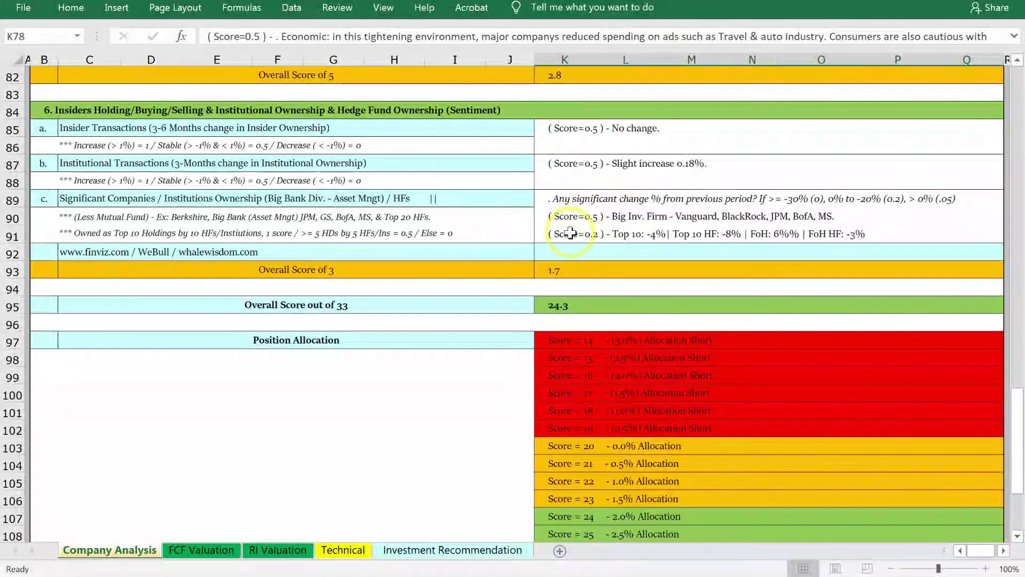
pyautogui.scroll(1, 579, 229)
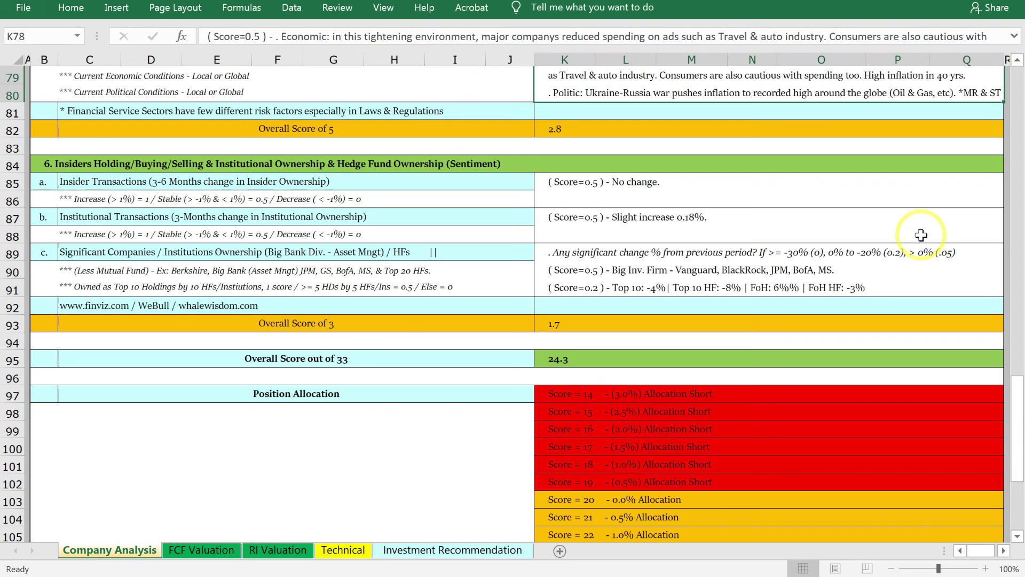
pyautogui.click(643, 280)
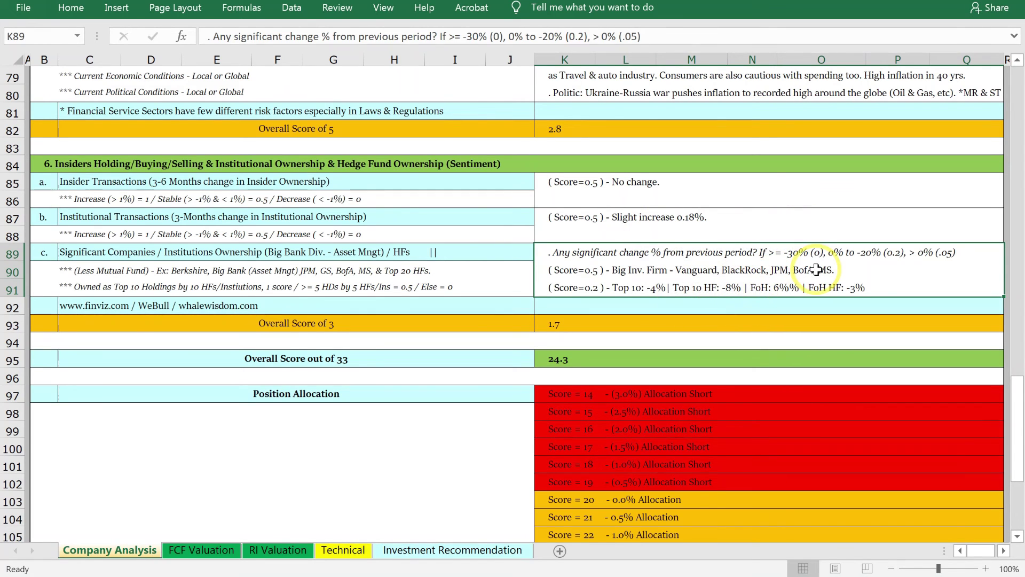
pyautogui.doubleClick(793, 287)
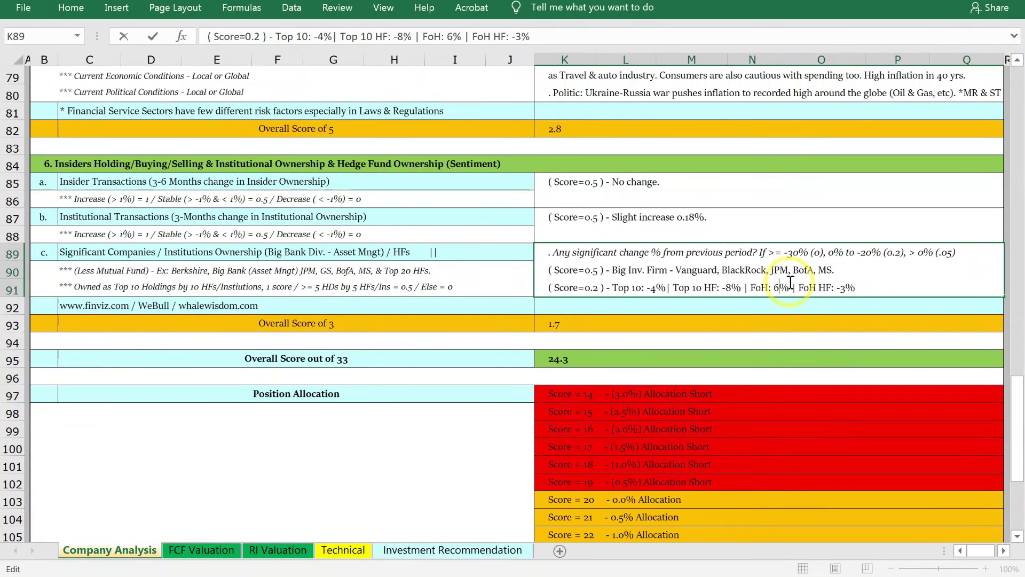
pyautogui.click(814, 216)
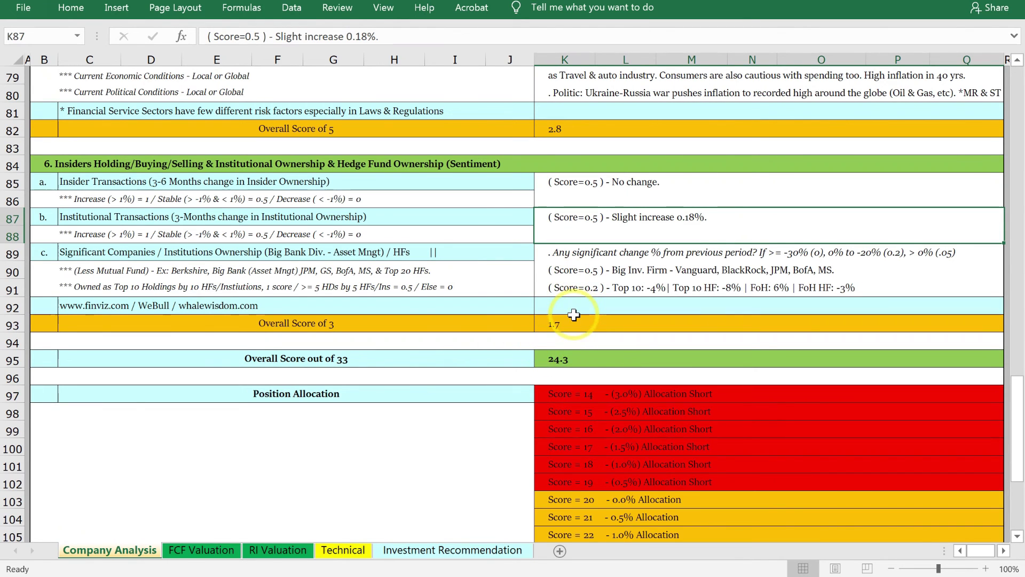
# Step: Check the position allocation table against the overall score, highlighting the allocation rows for scores 24 to 27
pyautogui.scroll(-4, 587, 360)
pyautogui.click(625, 357)
pyautogui.moveTo(613, 356); pyautogui.dragTo(566, 395)
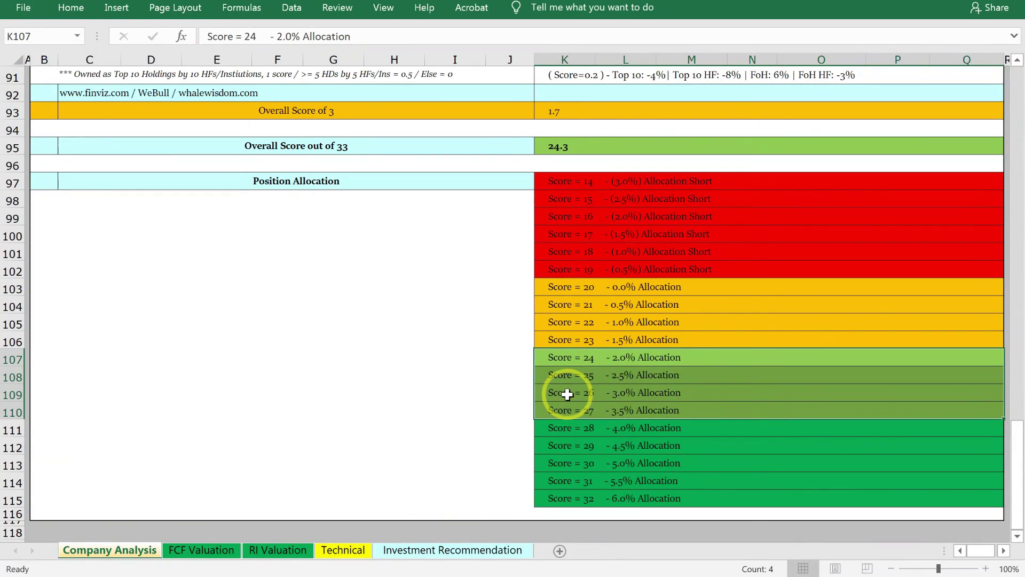
# Step: Switch to the FCF Valuation sheet and read the comment on the FCFE growth rate for years 1 to 5
pyautogui.scroll(20, 363, 299)
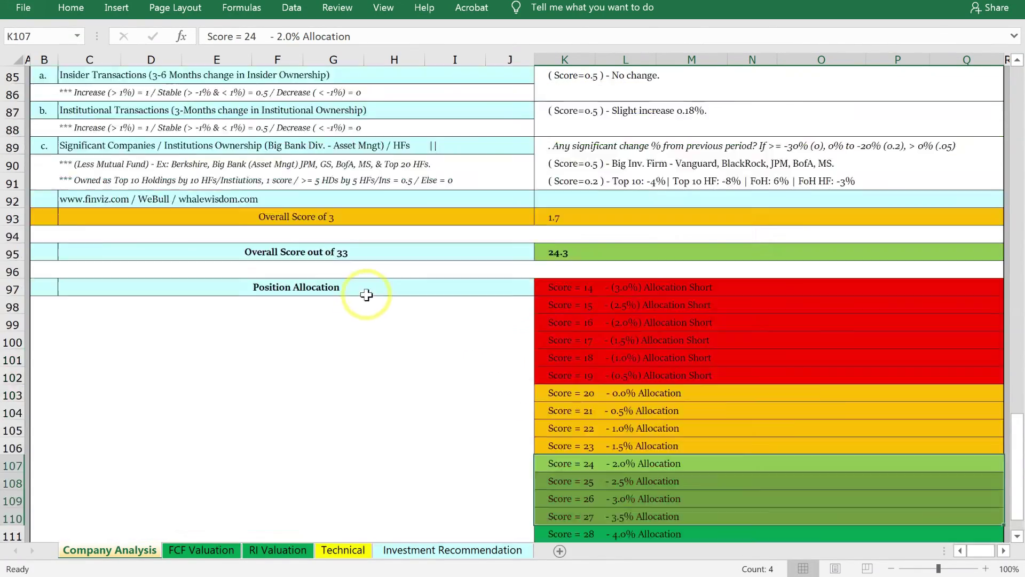
pyautogui.hotkey('ctrl', 'pagedown')
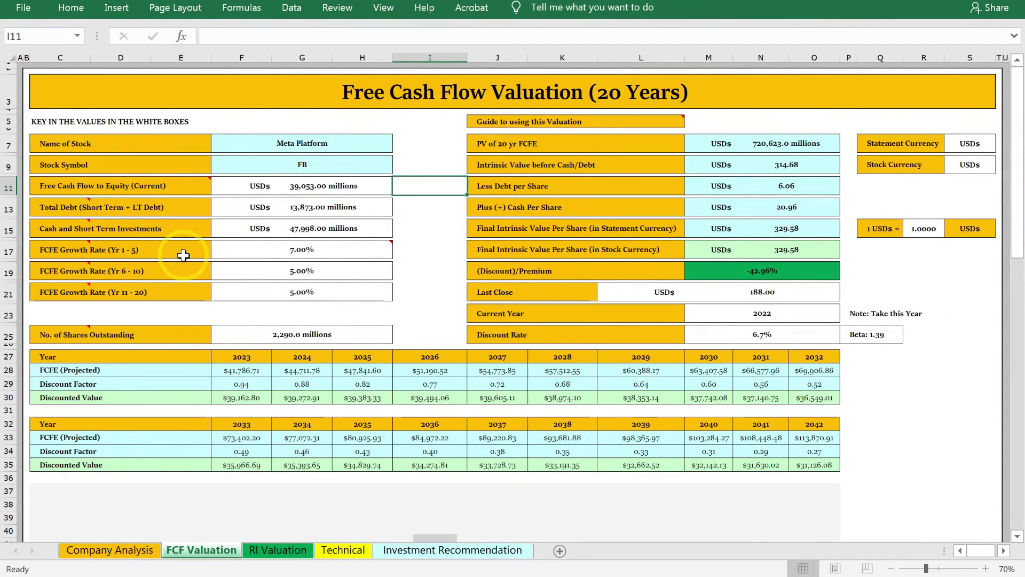
pyautogui.moveTo(81, 248)
pyautogui.moveTo(314, 248)
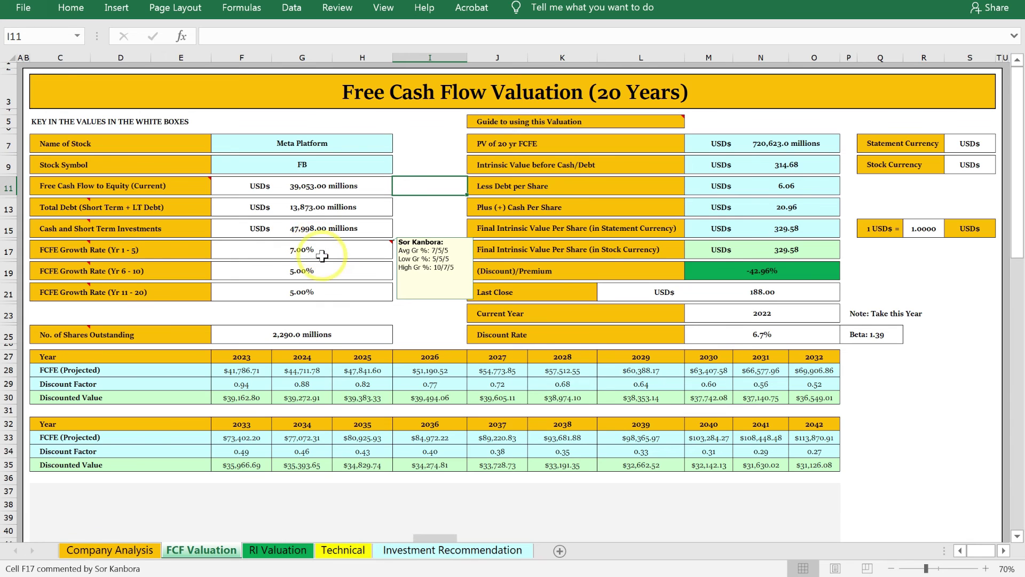
pyautogui.click(416, 298)
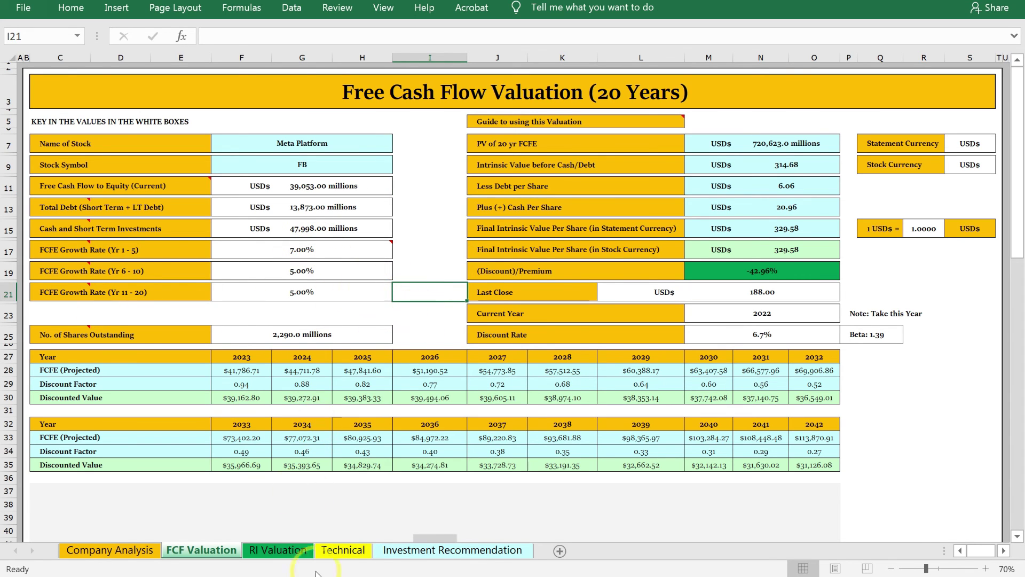
# Step: On the Investment Recommendation sheet, compare the average, low and high FCF valuations, checking intrinsic value, current price and discount
pyautogui.click(422, 552)
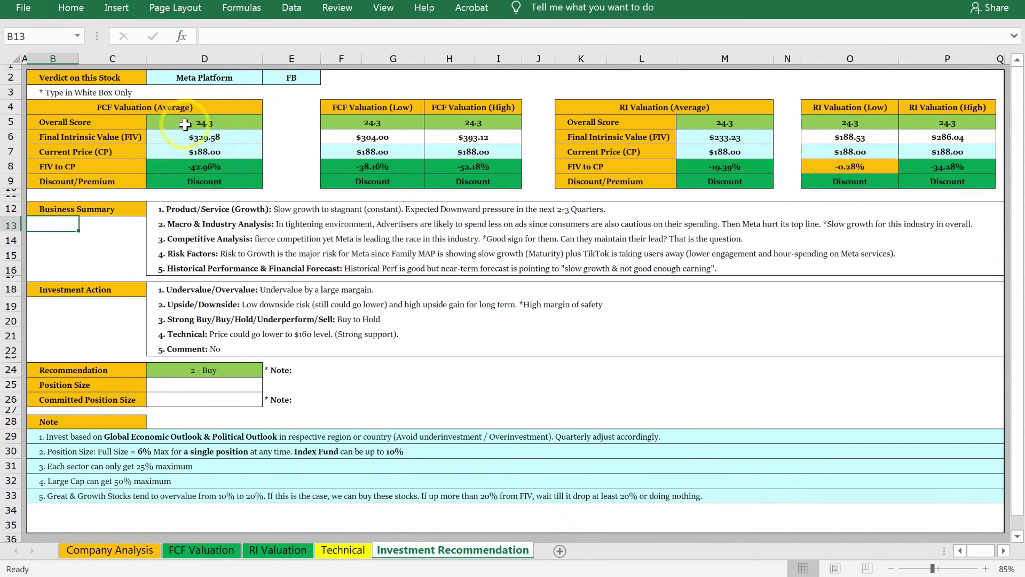
pyautogui.moveTo(374, 122); pyautogui.dragTo(382, 167)
pyautogui.click(382, 167)
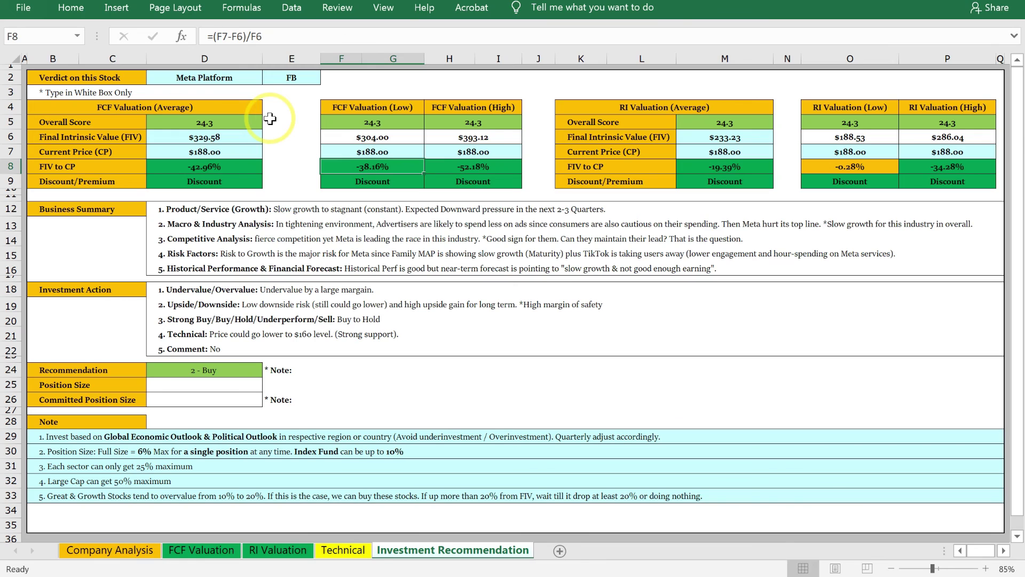
pyautogui.moveTo(350, 108); pyautogui.dragTo(356, 178)
pyautogui.moveTo(160, 110); pyautogui.dragTo(188, 176)
pyautogui.click(269, 136)
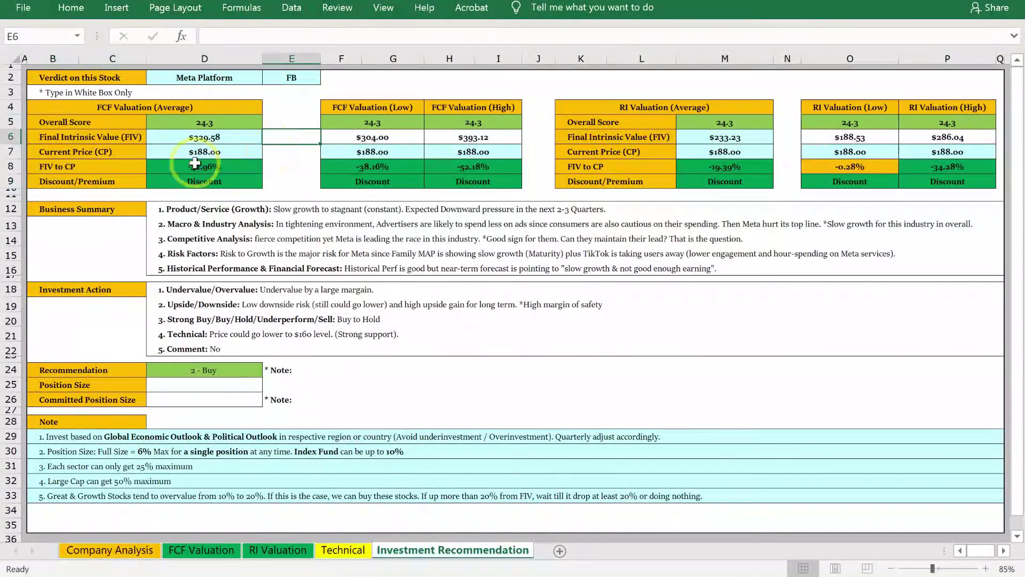
pyautogui.click(213, 168)
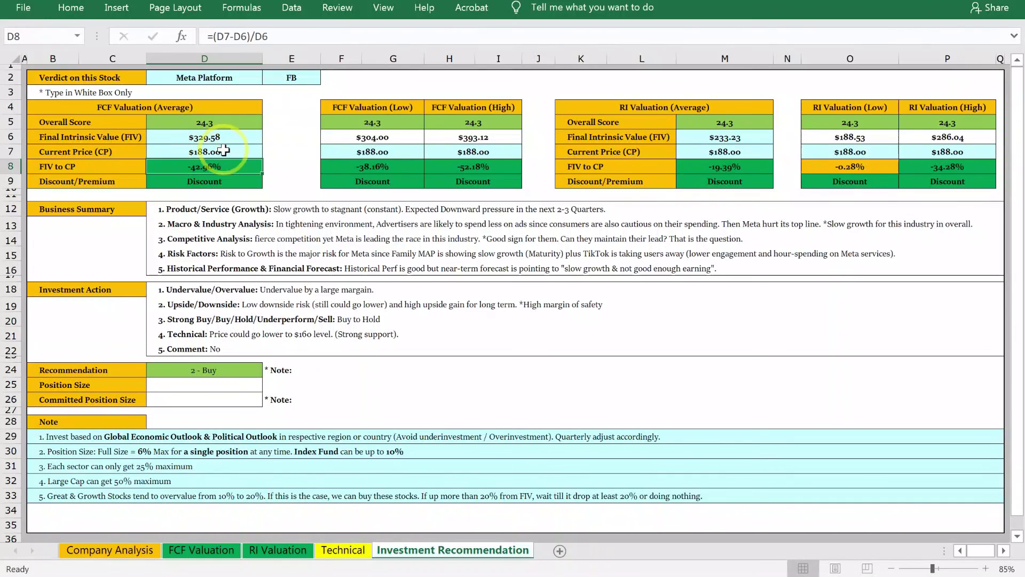
pyautogui.moveTo(347, 104); pyautogui.dragTo(367, 177)
pyautogui.click(367, 171)
pyautogui.moveTo(474, 107); pyautogui.dragTo(487, 176)
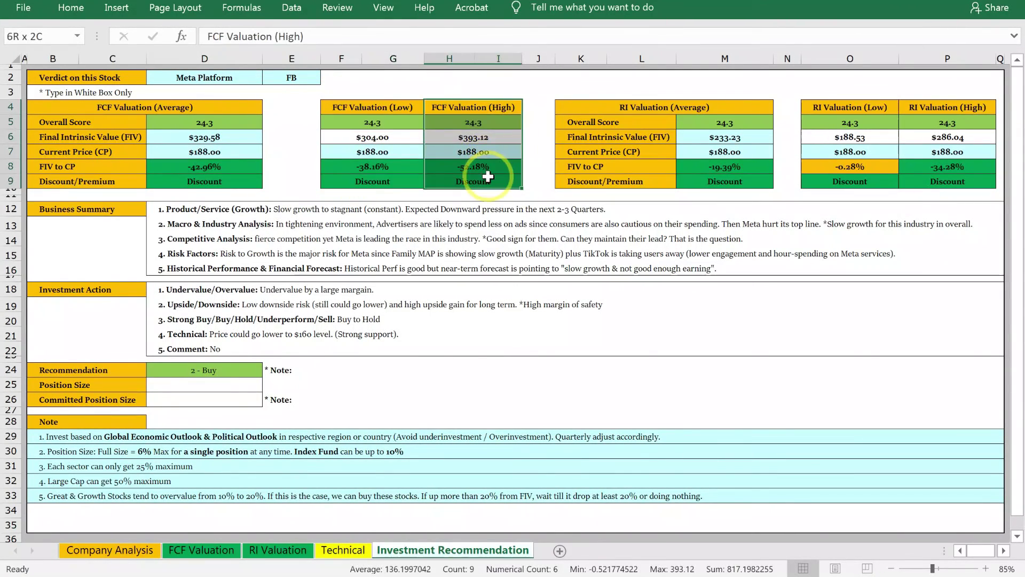
pyautogui.moveTo(451, 59); pyautogui.dragTo(497, 58)
# Step: Examine the average, low and high RI valuation blocks on the Investment Recommendation sheet
pyautogui.click(567, 90)
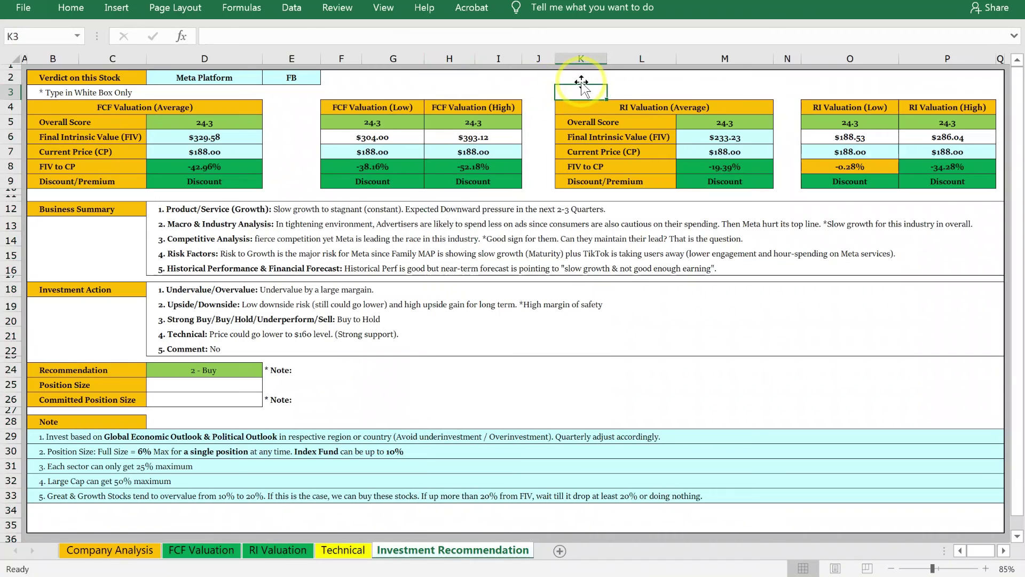
pyautogui.moveTo(590, 106); pyautogui.dragTo(921, 118)
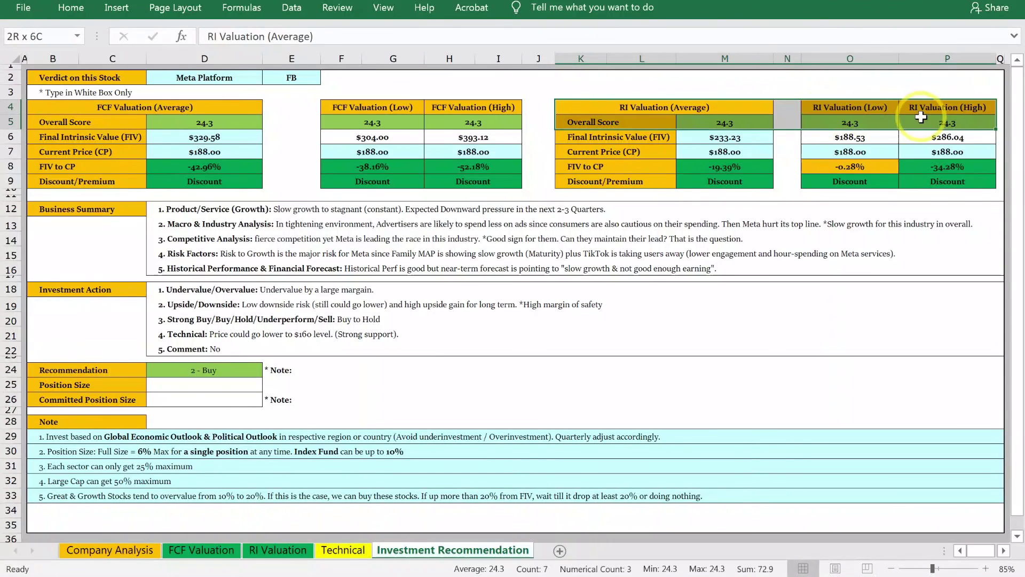
pyautogui.click(785, 90)
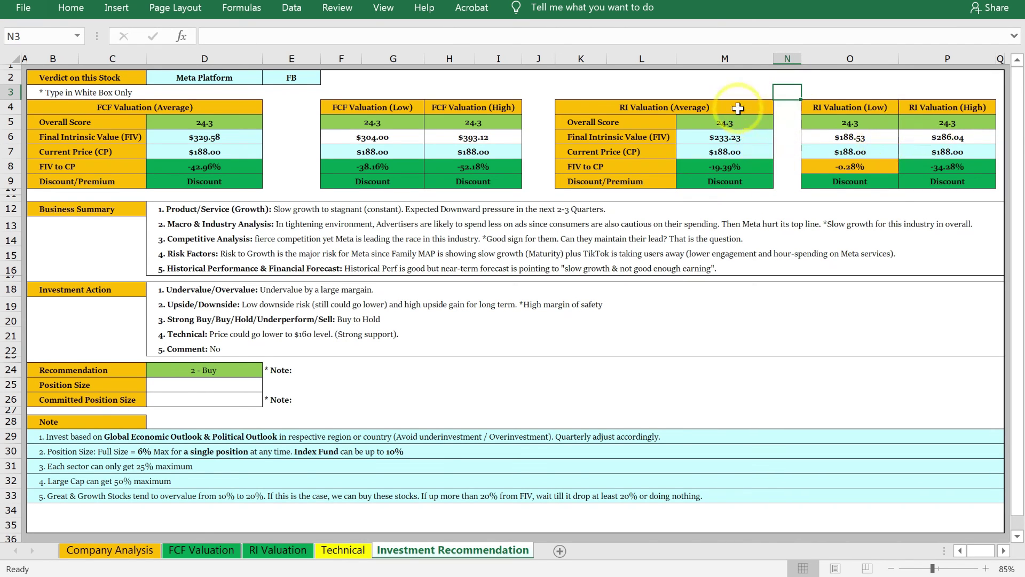
# Step: Check the RI Valuation (Low) block, focusing on its FIV to CP formula, final intrinsic value and current price
pyautogui.moveTo(847, 108); pyautogui.dragTo(848, 186)
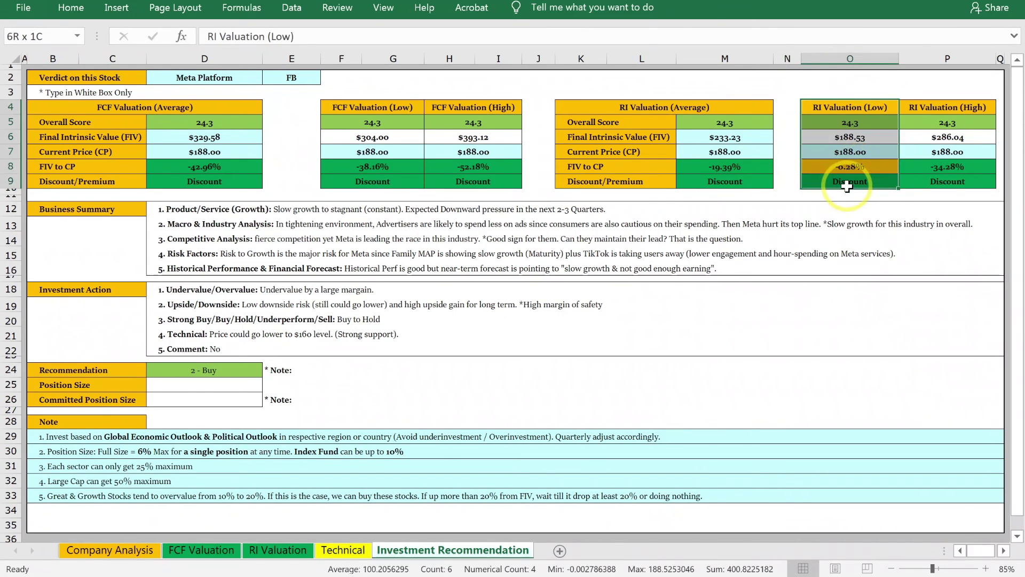
pyautogui.click(849, 167)
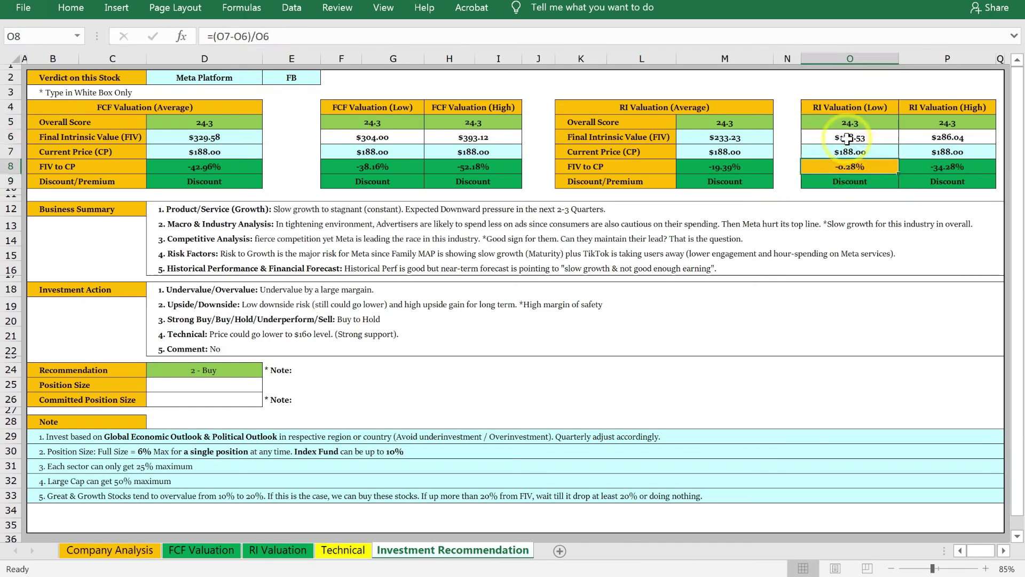
pyautogui.moveTo(849, 139); pyautogui.dragTo(848, 152)
pyautogui.click(812, 91)
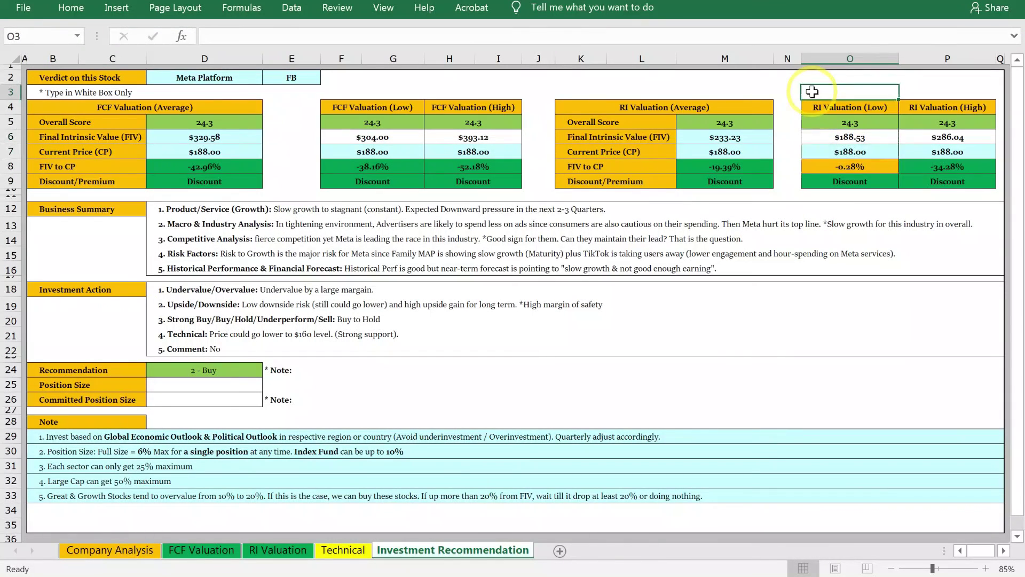
# Step: Compare the average, low and high RI valuations as a group against the FCF Valuation (Low) block
pyautogui.click(739, 165)
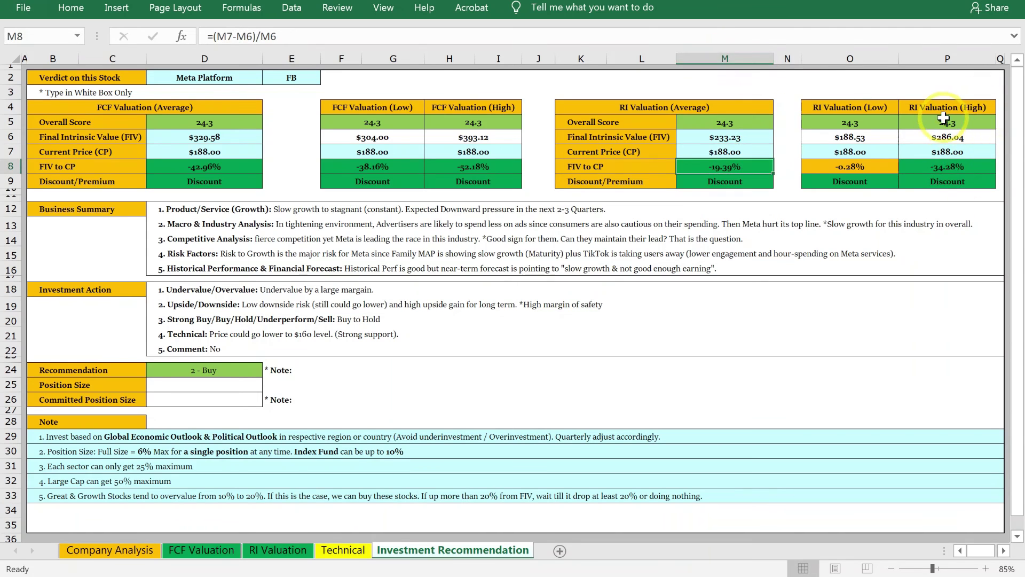
pyautogui.moveTo(585, 91); pyautogui.dragTo(931, 177)
pyautogui.click(814, 230)
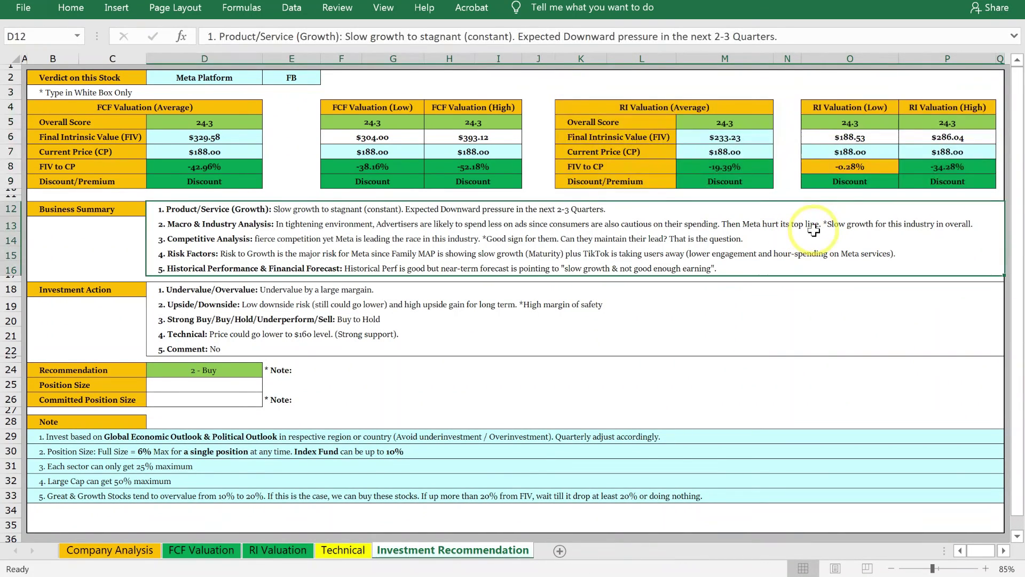
pyautogui.moveTo(582, 91); pyautogui.dragTo(923, 190)
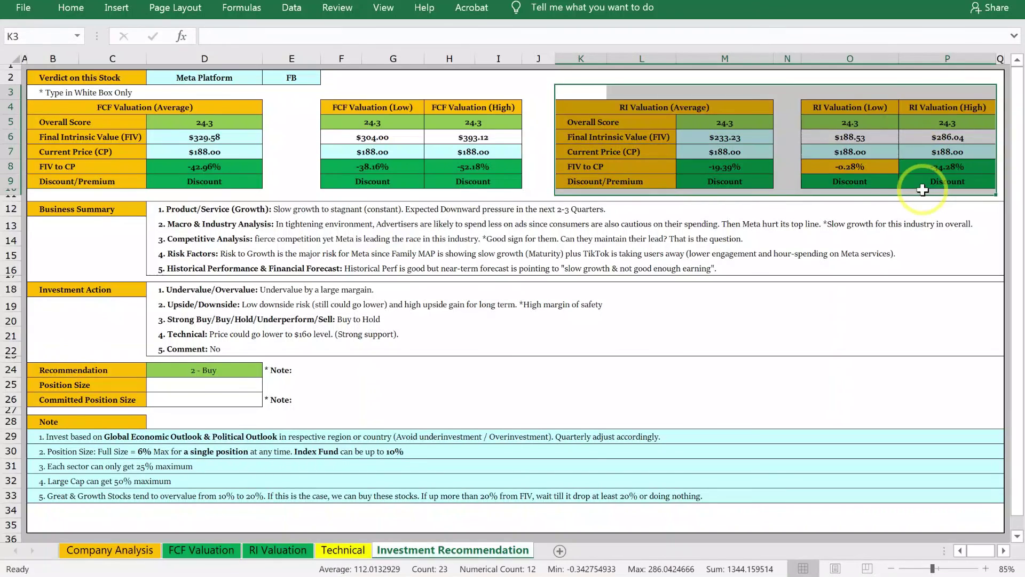
pyautogui.click(817, 290)
pyautogui.moveTo(570, 91); pyautogui.dragTo(960, 191)
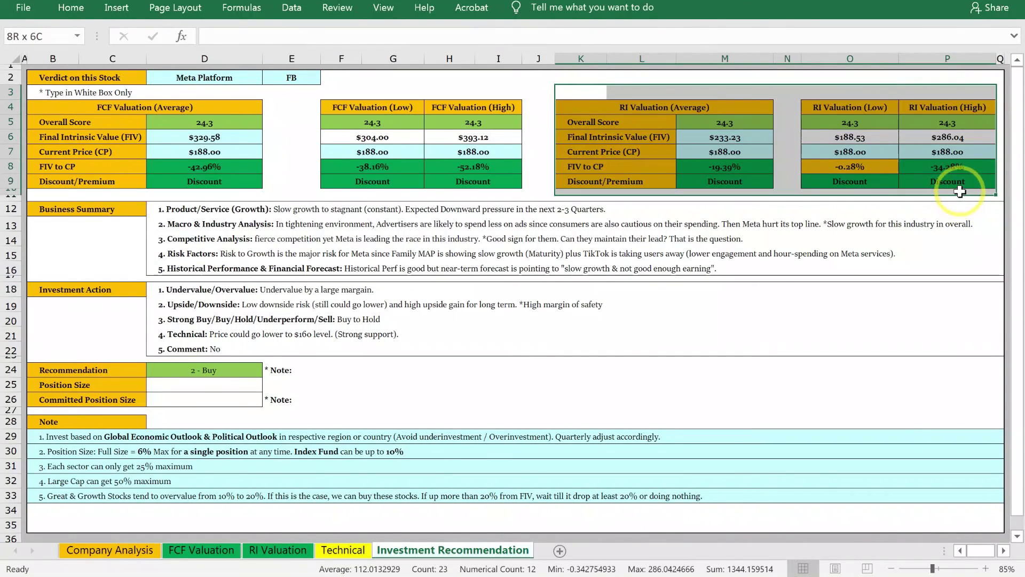
pyautogui.moveTo(377, 107); pyautogui.dragTo(390, 181)
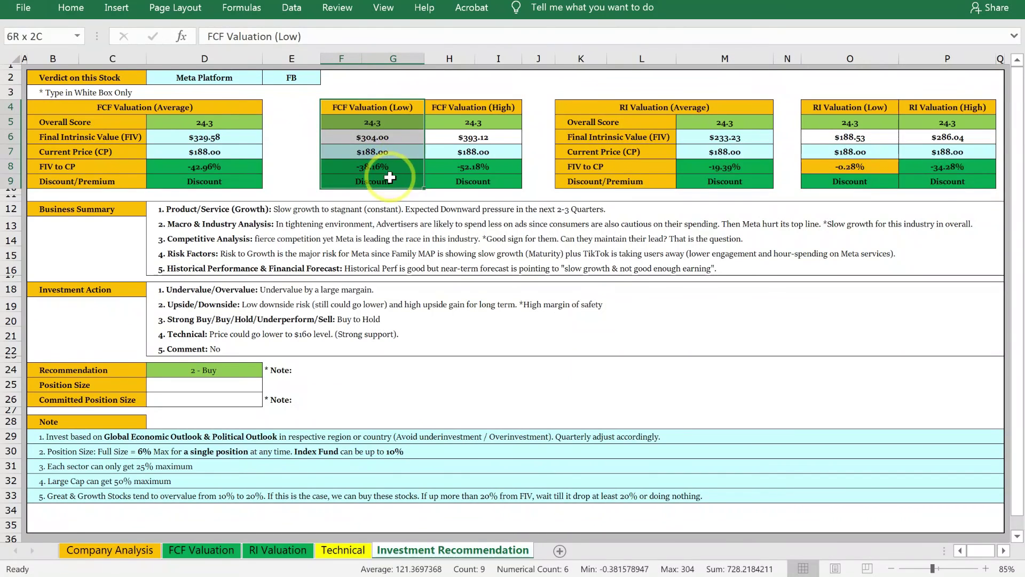
pyautogui.click(357, 87)
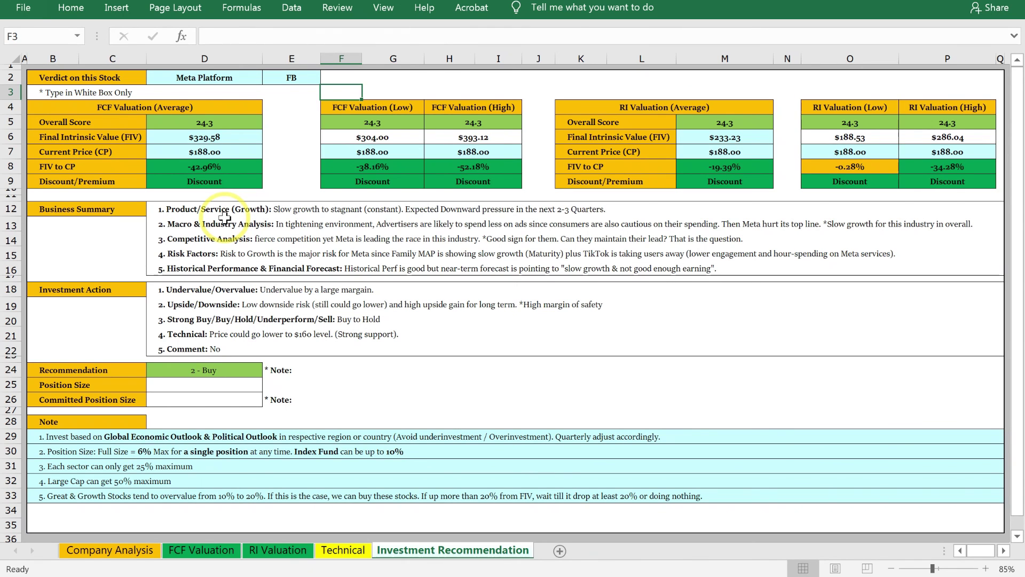
# Step: Correct the misspelled "margain" to "margin" in the Undervalue/Overvalue line of the Investment Action notes
pyautogui.doubleClick(365, 290)
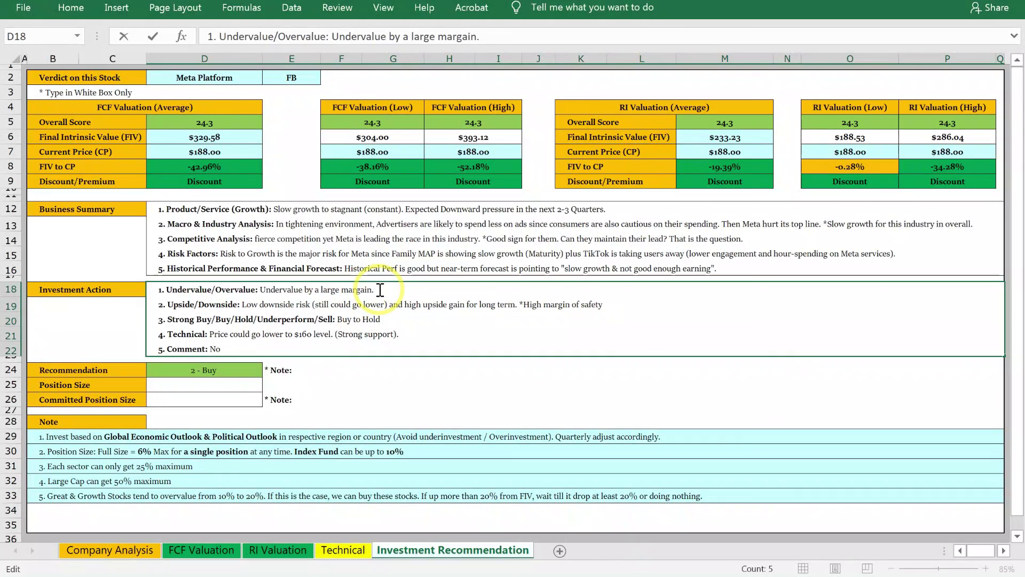
pyautogui.click(400, 346)
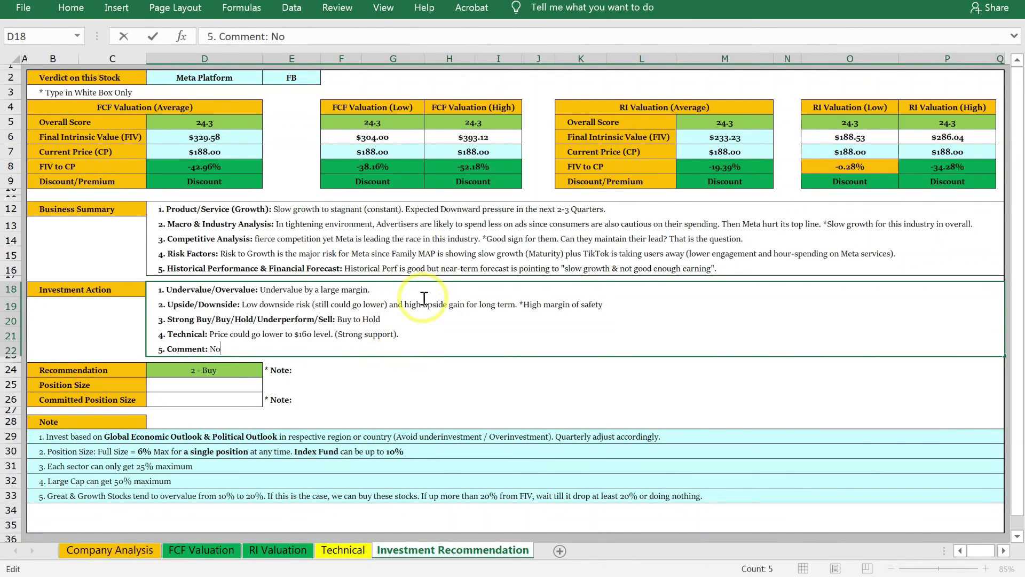
pyautogui.click(395, 380)
pyautogui.click(382, 324)
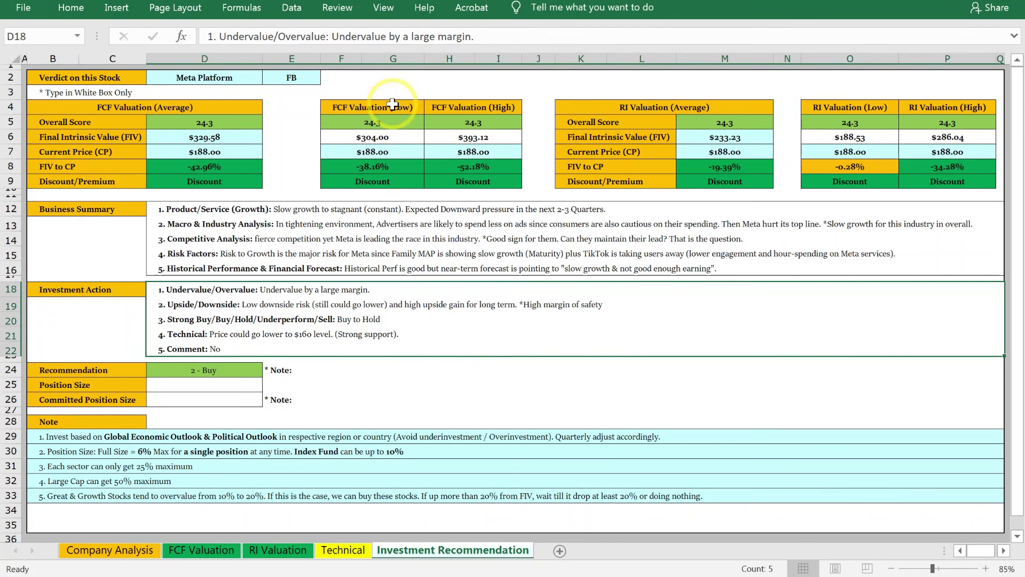
# Step: Review the FCF Valuation (Low) block alongside the Business Summary and Investment Action notes
pyautogui.moveTo(393, 104); pyautogui.dragTo(367, 183)
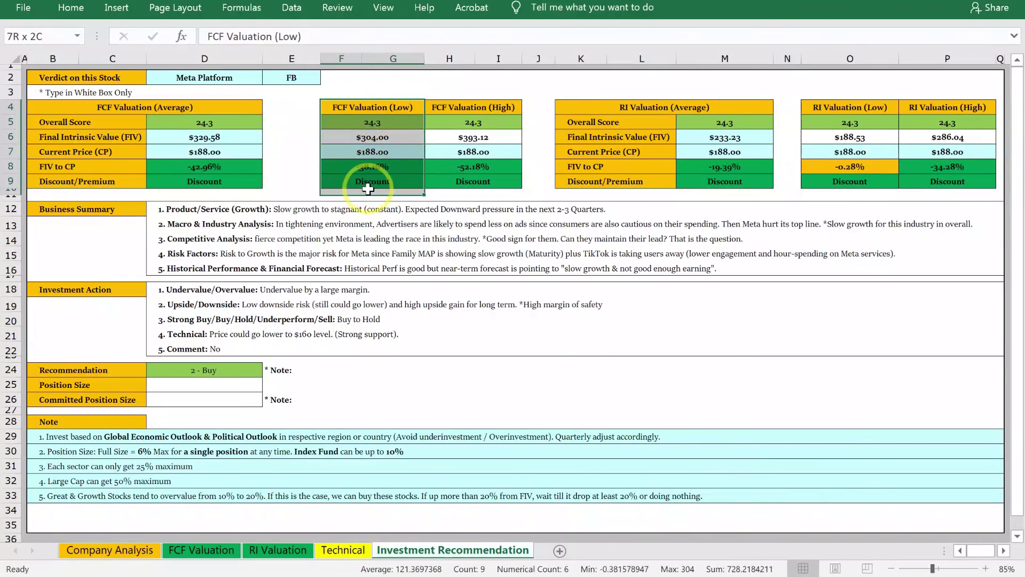
pyautogui.click(367, 150)
pyautogui.click(452, 222)
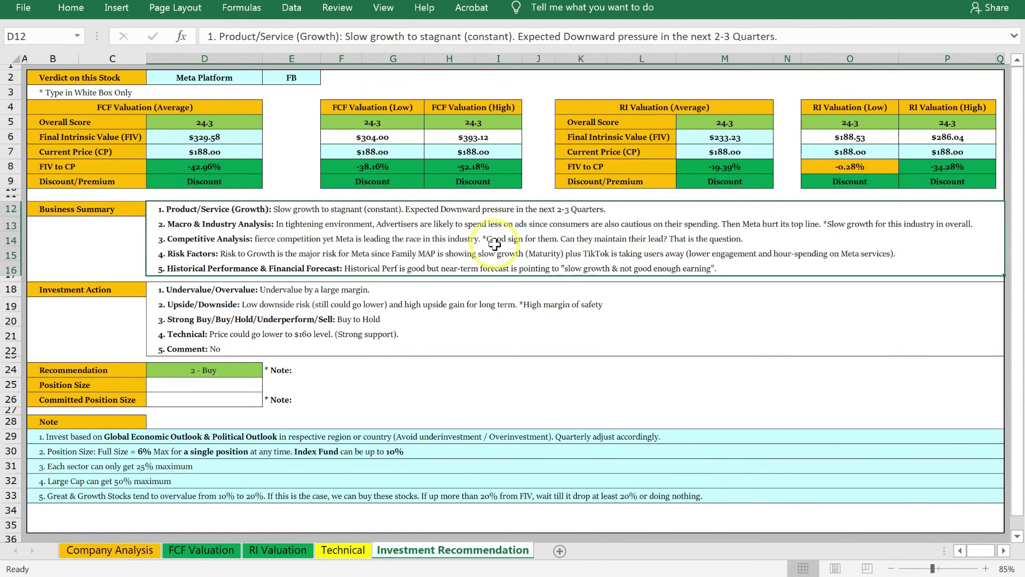
pyautogui.click(566, 304)
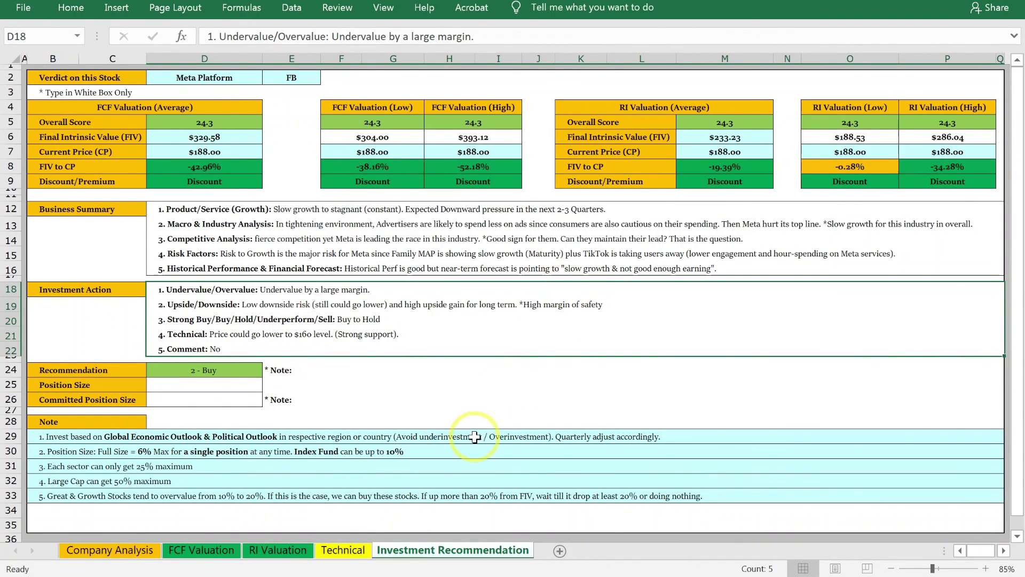
# Step: Examine the moving average, support and pattern comments against the price chart on the Technical sheet, and return to the Investment Recommendation sheet
pyautogui.click(342, 552)
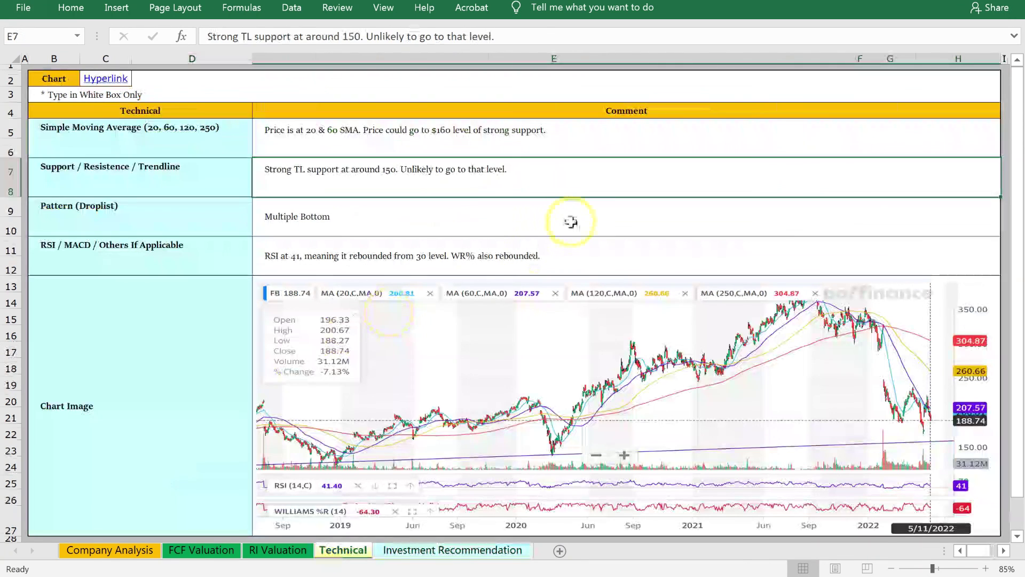
pyautogui.click(510, 142)
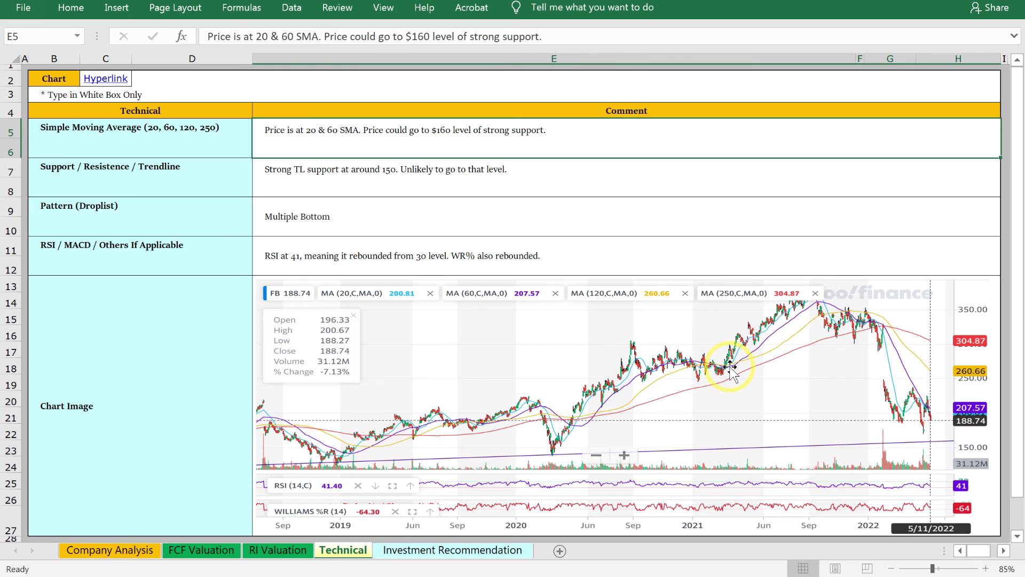
pyautogui.click(592, 177)
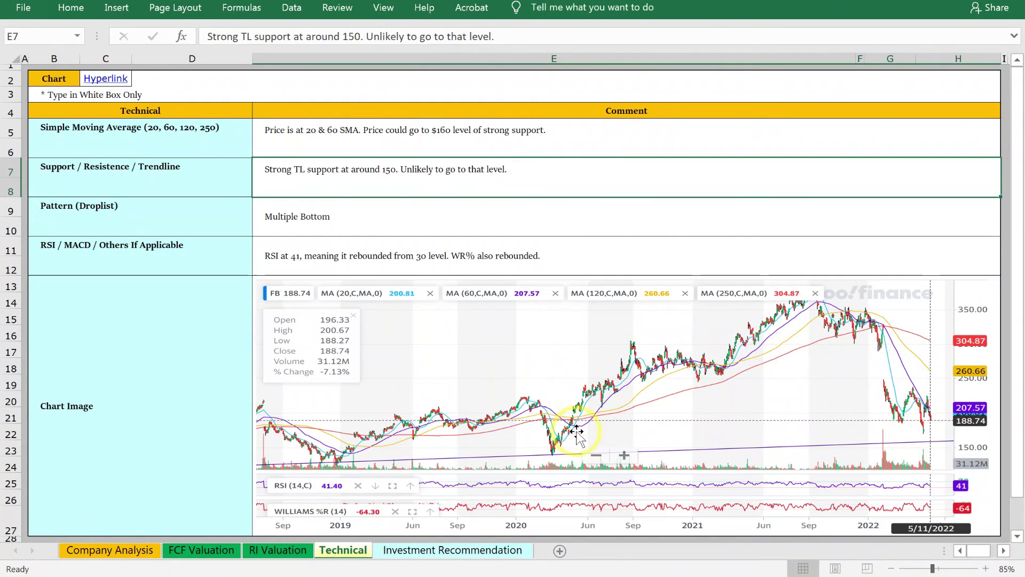
pyautogui.click(424, 207)
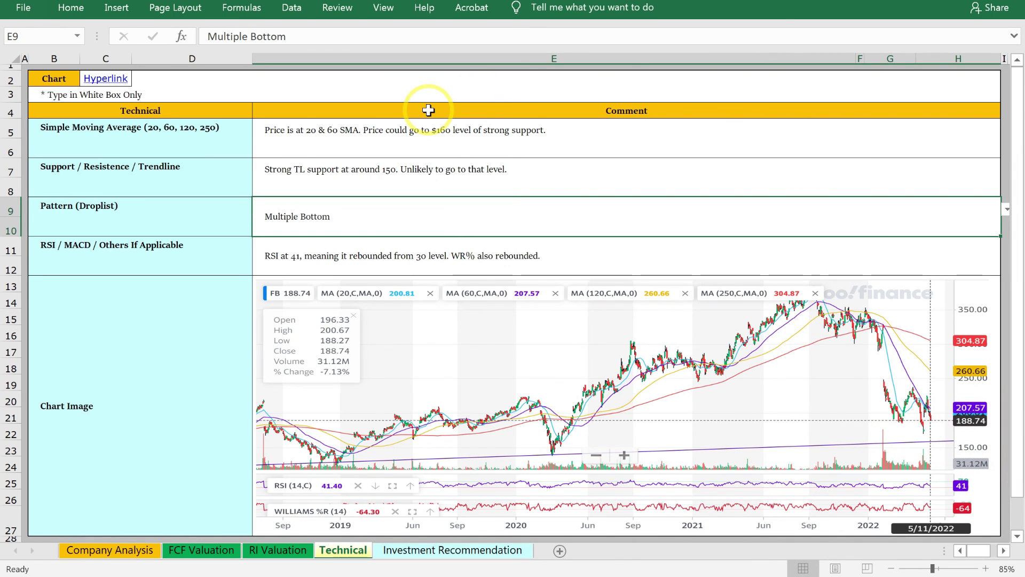
pyautogui.click(515, 280)
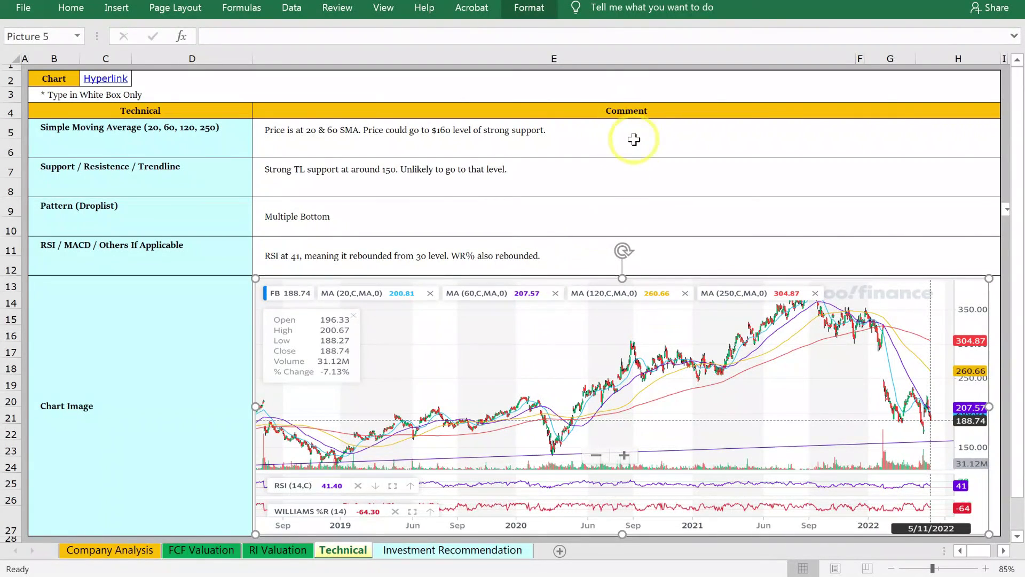
pyautogui.click(632, 172)
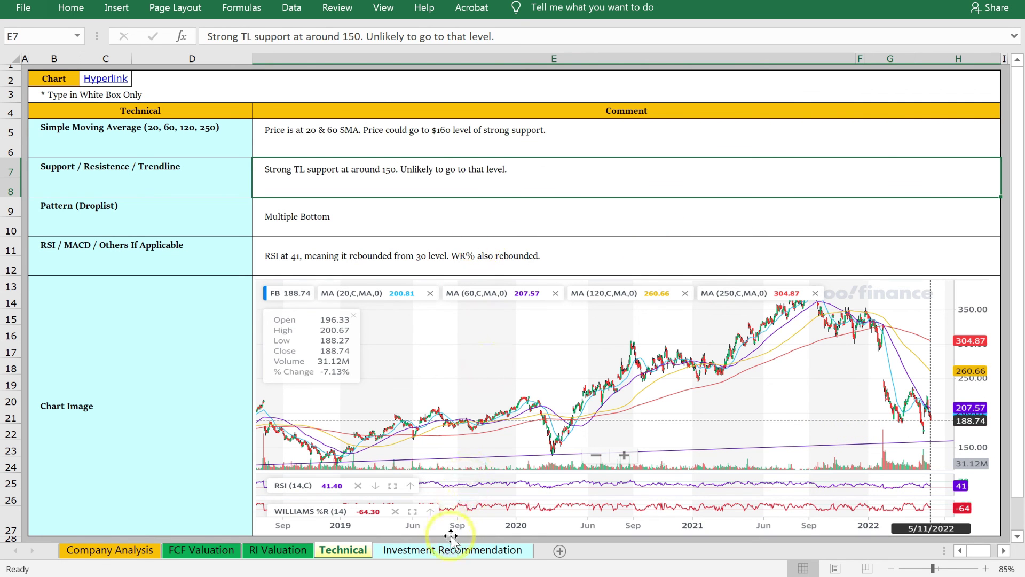
pyautogui.click(432, 551)
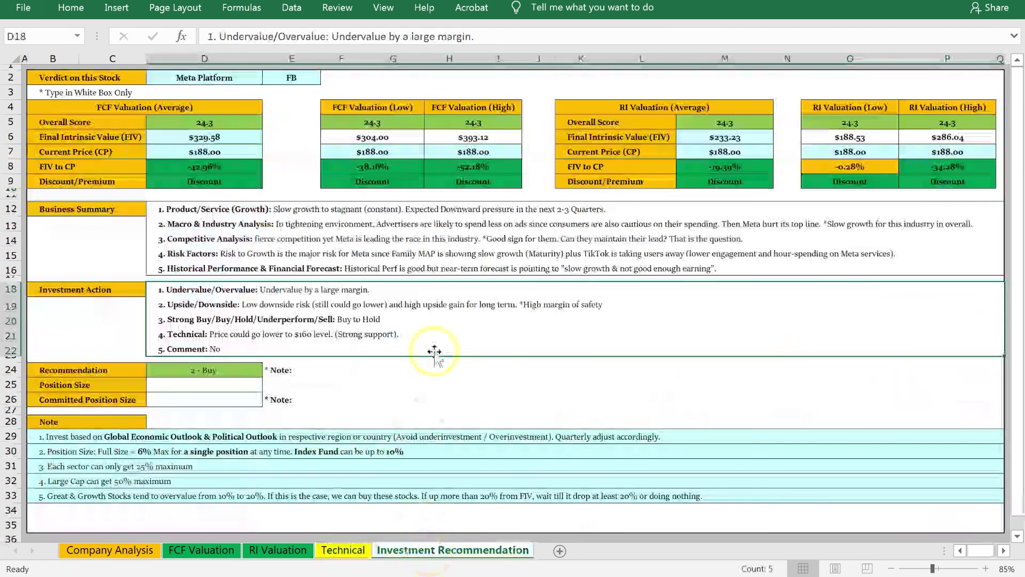